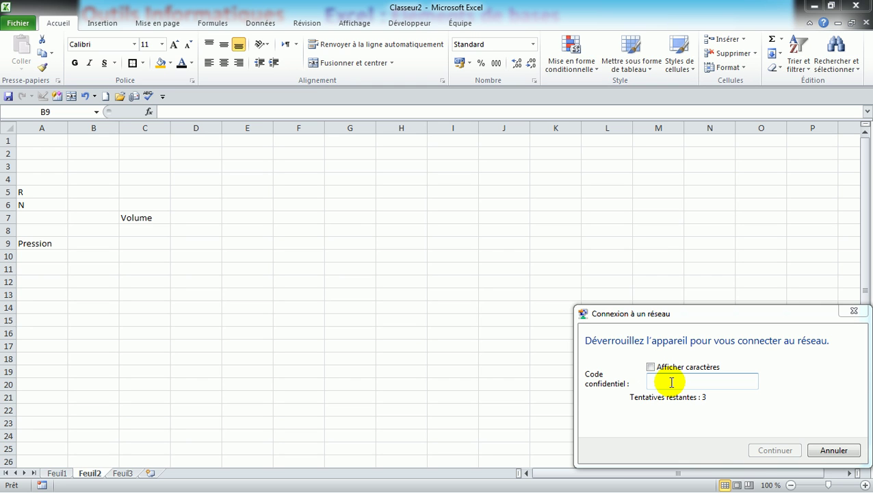
Step: Enter the PIN in the Code confidentiel field to unlock the network connection
click(671, 383)
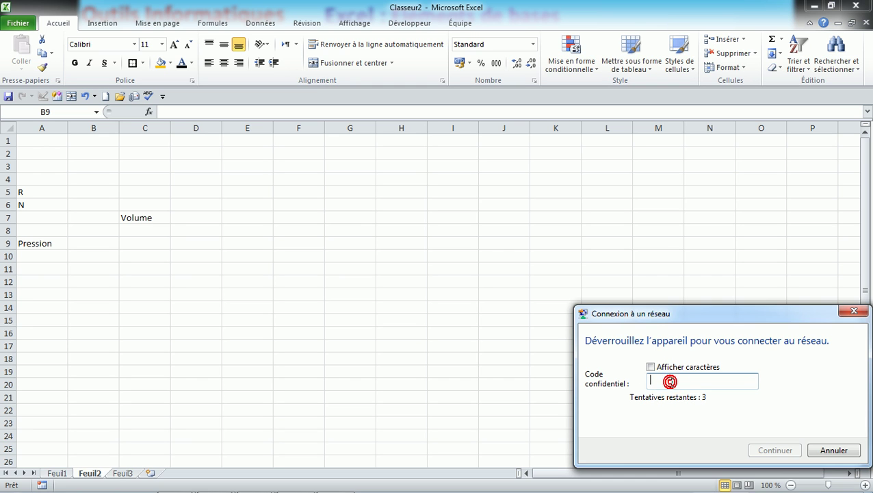
key(Return)
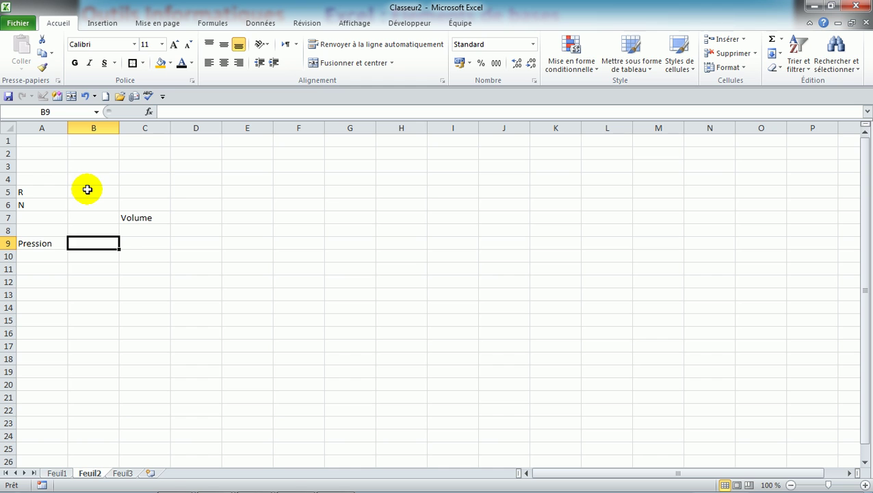
Step: Add the unit note '(en moles)' in C6 beside the N label
click(87, 190)
click(96, 209)
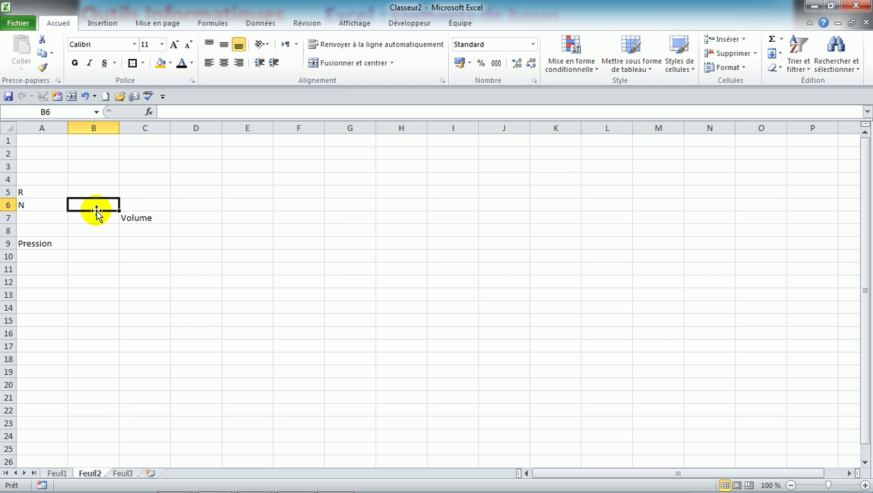
click(154, 213)
click(162, 201)
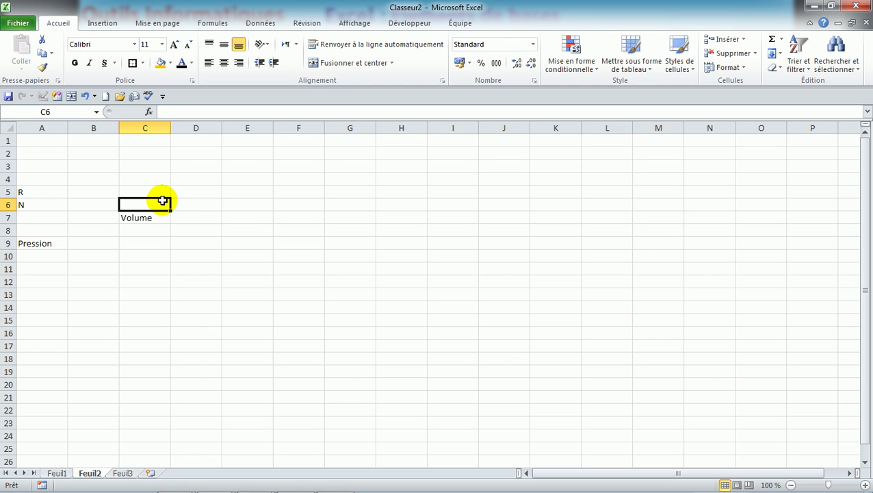
text((en moles))
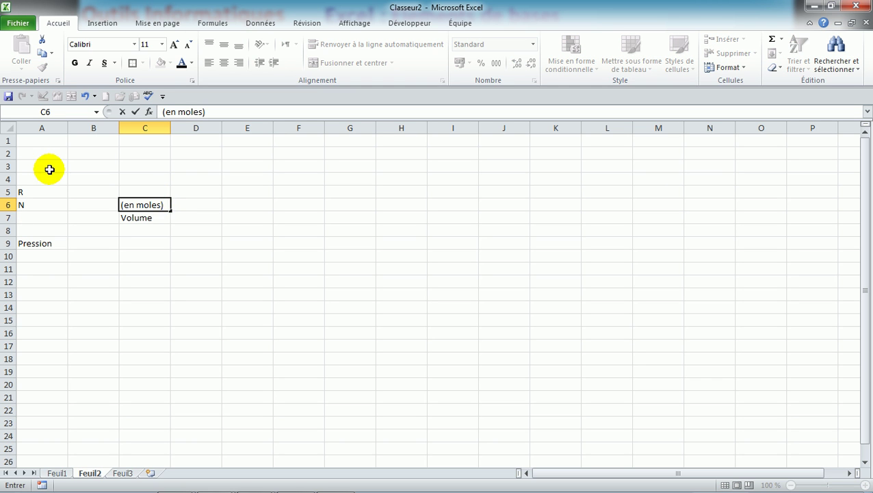
click(84, 192)
Step: Describe R in C5 as 'constante des gazs parfaits'
click(141, 195)
text(constante des gazs parfaits)
key(Return)
key(Return)
key(Return)
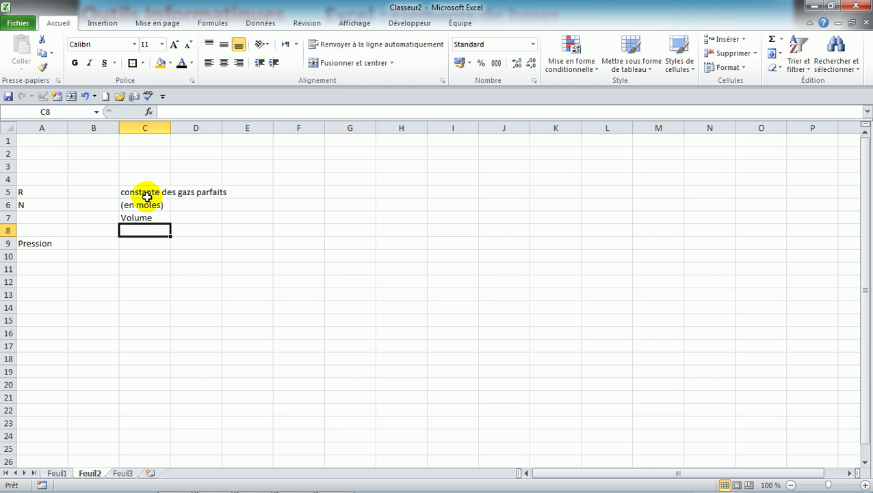
key(Left)
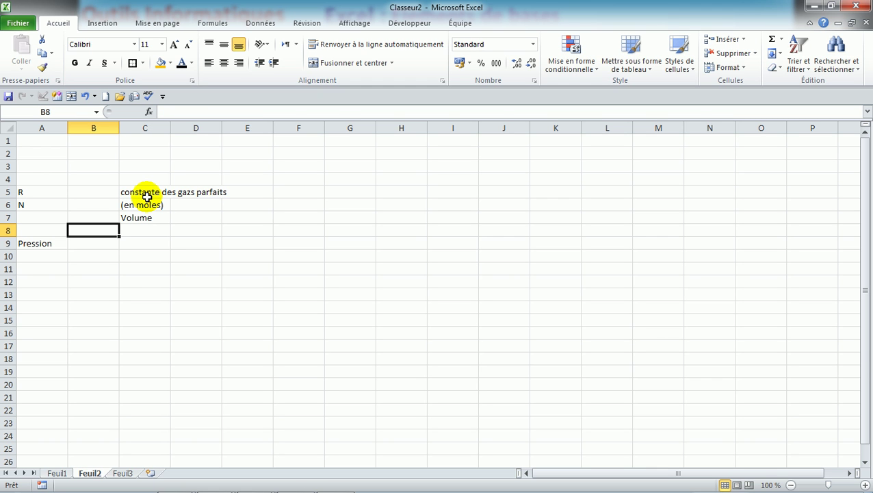
key(Right)
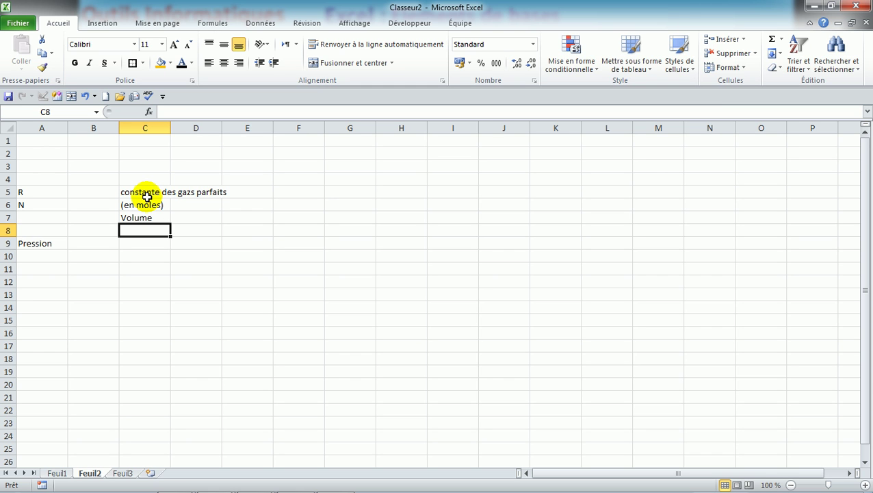
Step: Zoom the sheet to 150 % with the top rows and columns A to K visible
click(848, 460)
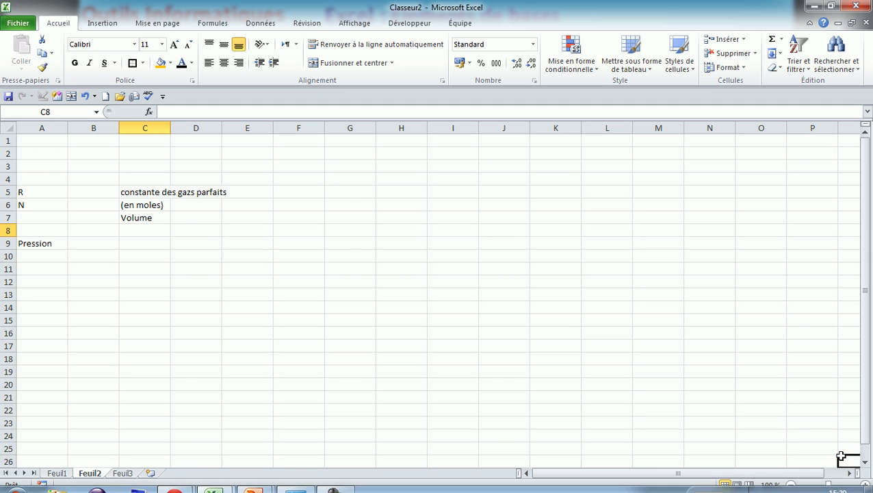
click(865, 485)
click(866, 485)
click(865, 484)
click(865, 485)
click(865, 484)
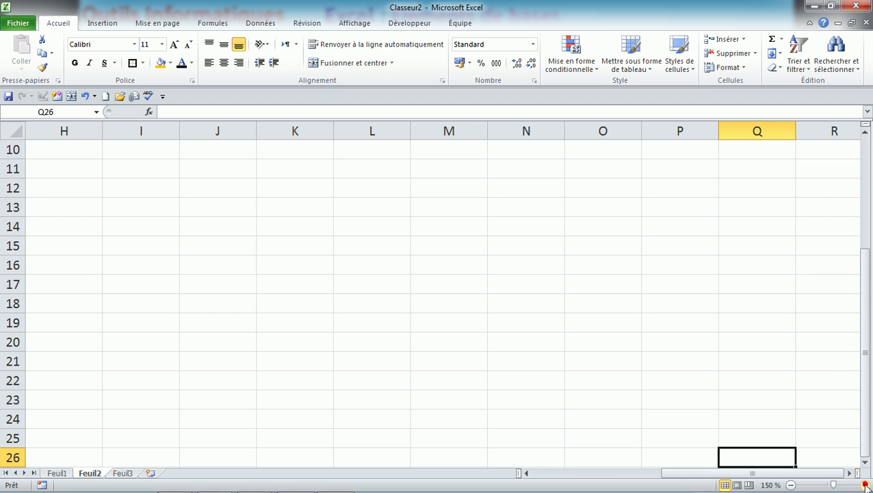
click(867, 176)
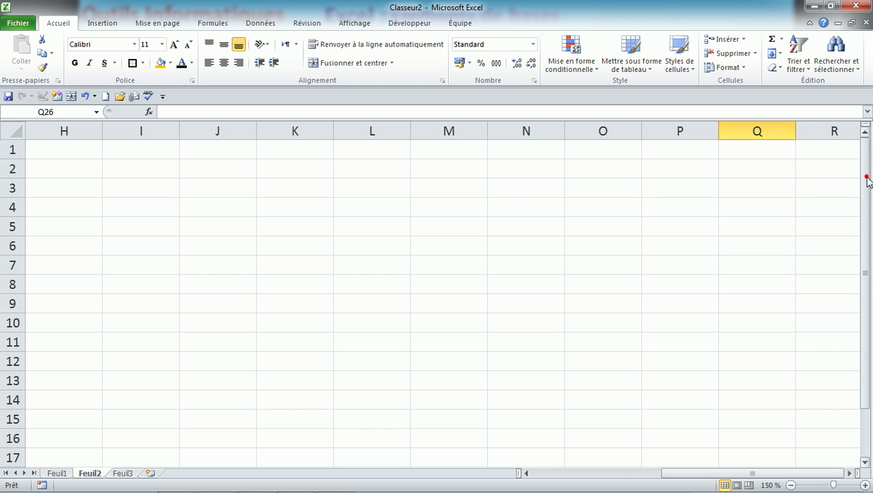
click(605, 474)
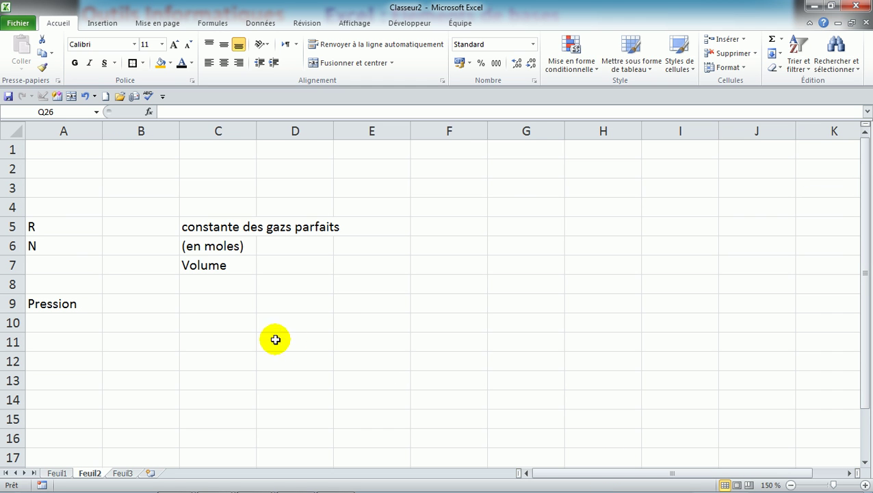
Step: Shade B5:B6, B9:B19 and C8:I8 orange
click(125, 229)
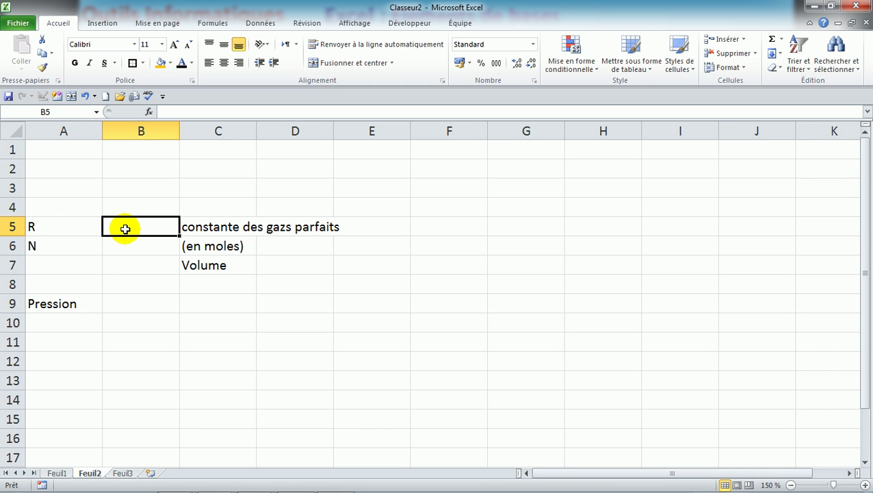
drag(125, 229, 124, 248)
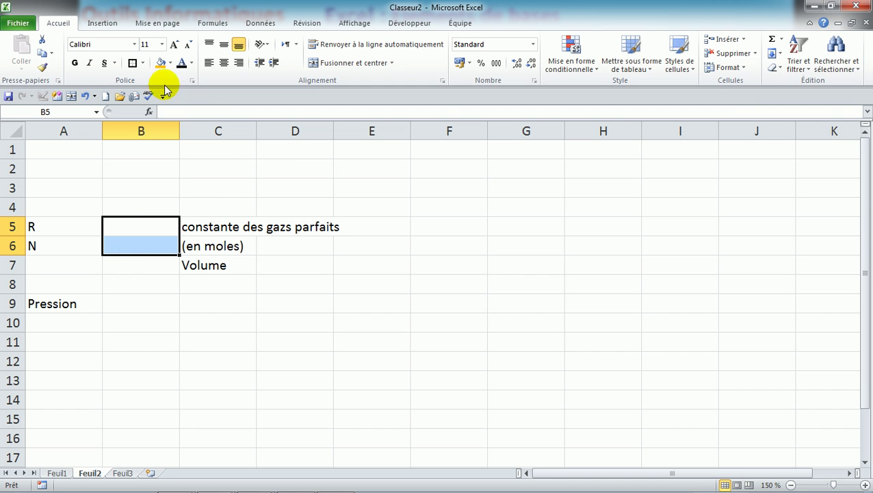
click(160, 62)
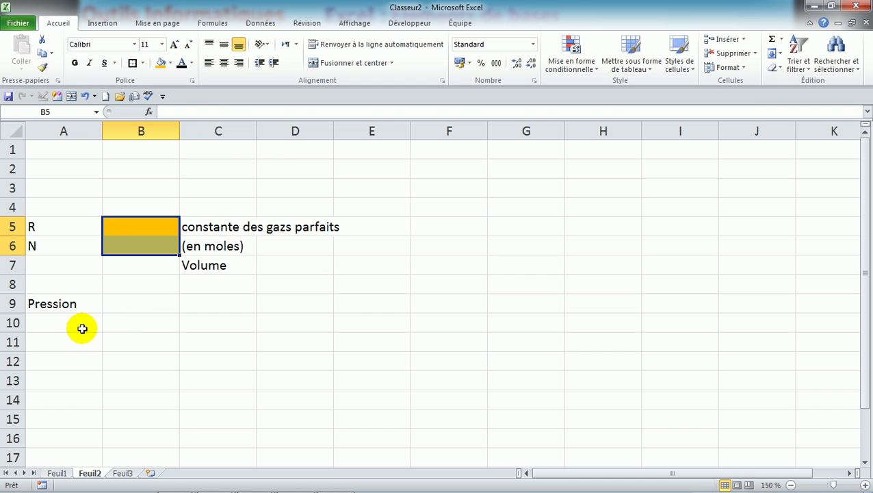
drag(143, 307, 143, 441)
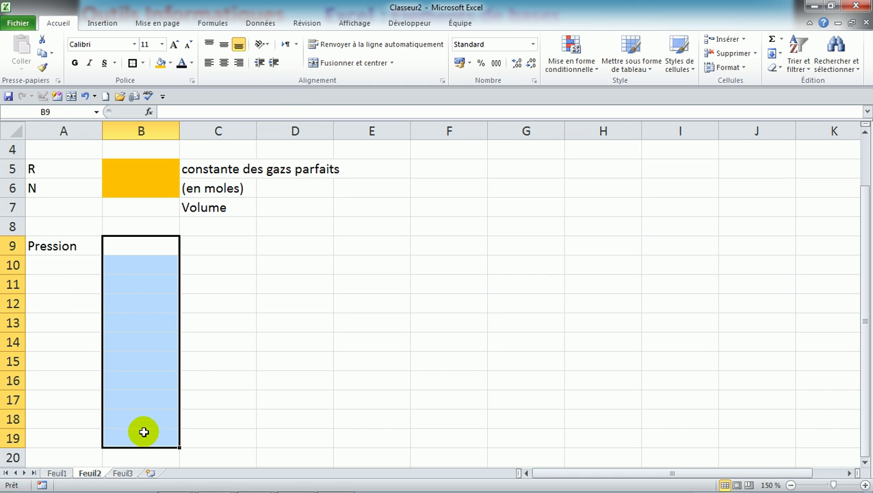
click(162, 63)
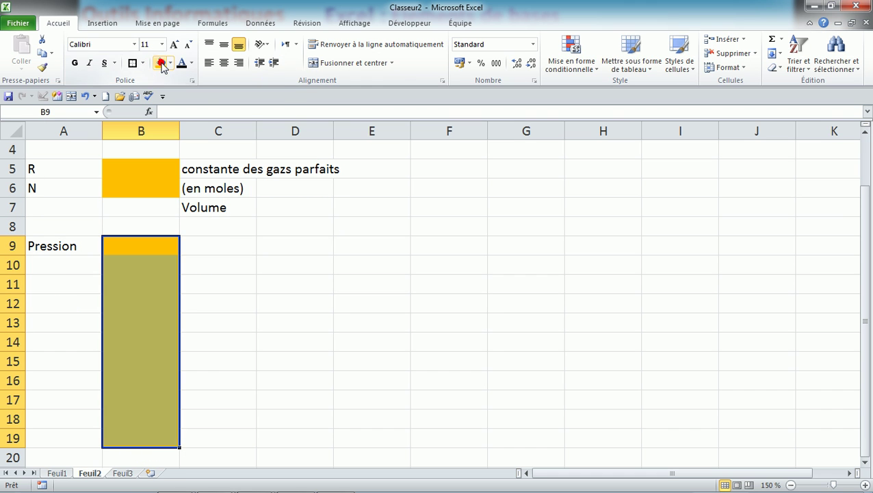
mouse_move(223, 223)
mouse_down()
mouse_move(643, 232)
mouse_move(678, 224)
mouse_up()
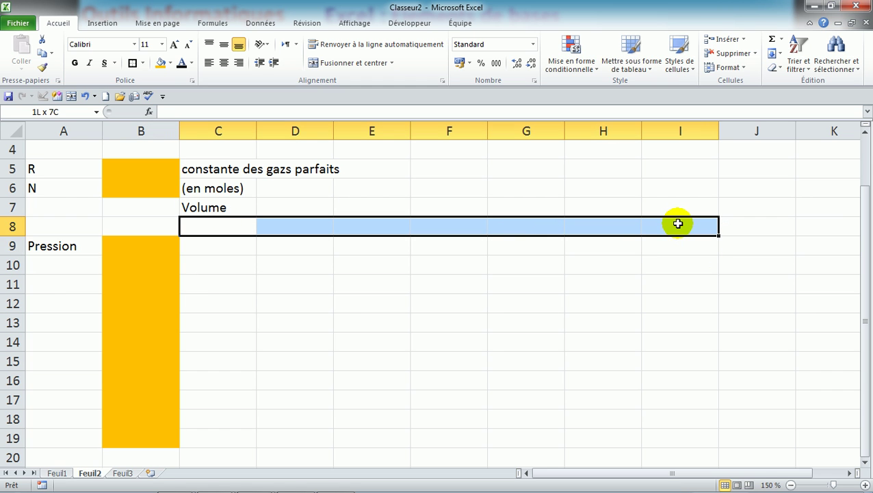
click(157, 63)
Step: Fill the table body C9:I19 with yellow and check the shaded ranges
click(226, 251)
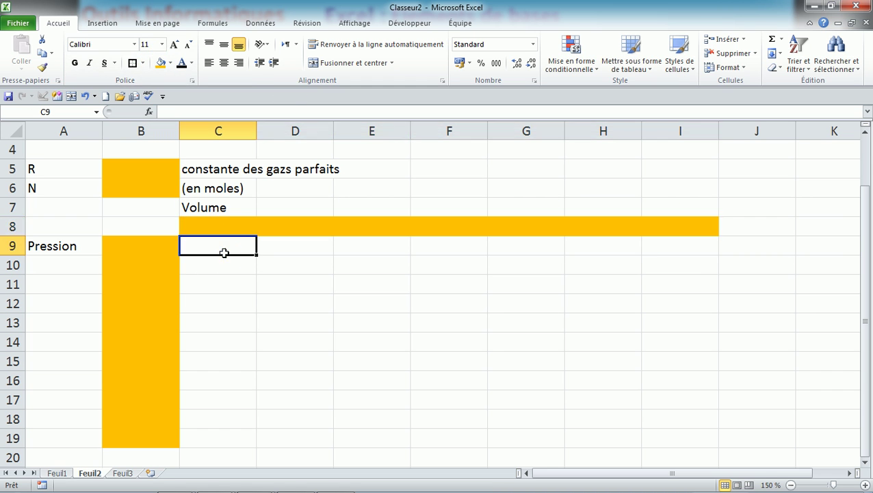
drag(224, 253, 644, 443)
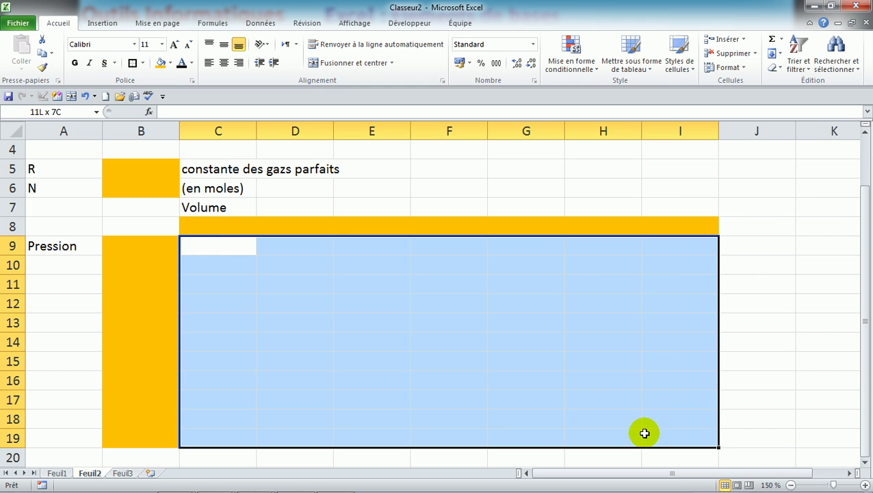
click(170, 63)
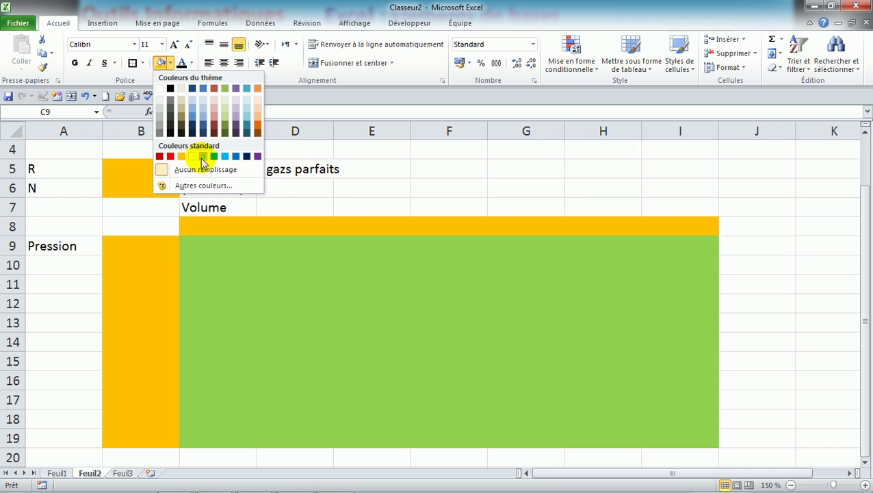
click(193, 156)
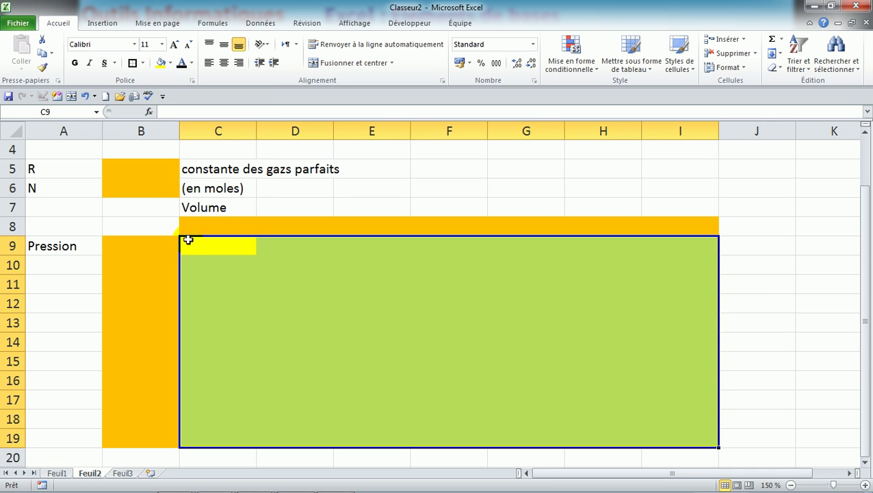
click(137, 227)
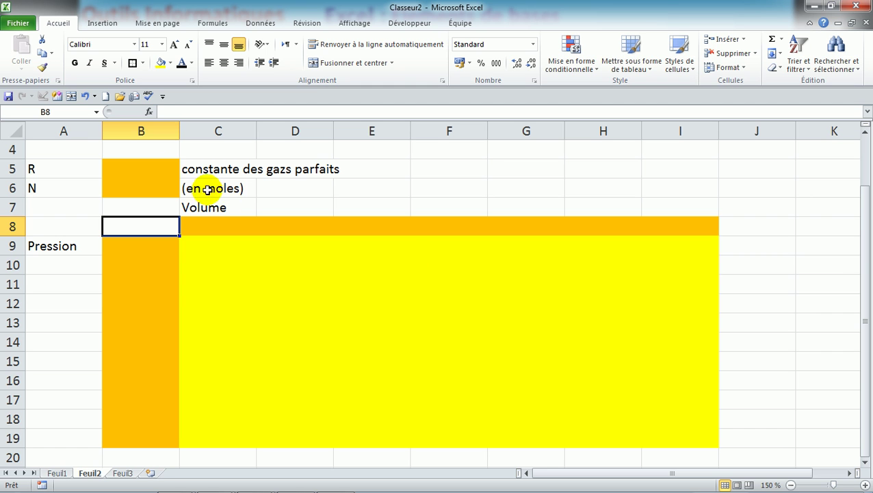
click(158, 164)
click(157, 186)
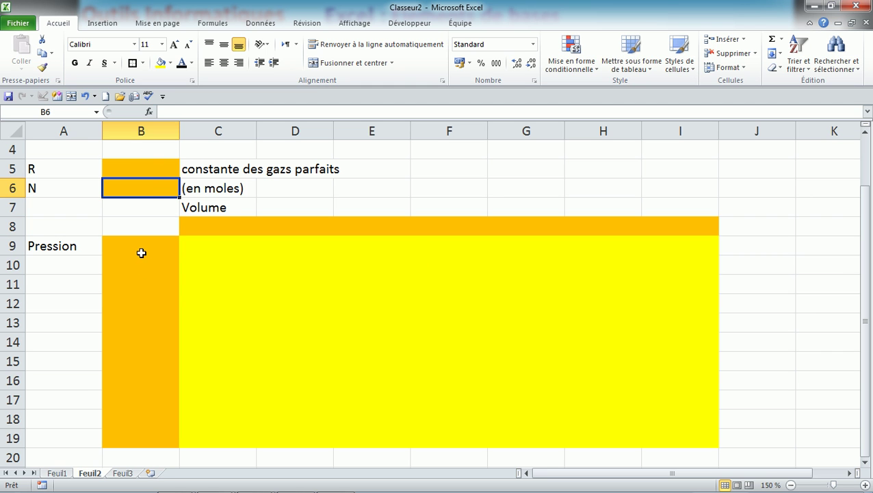
drag(139, 245, 140, 387)
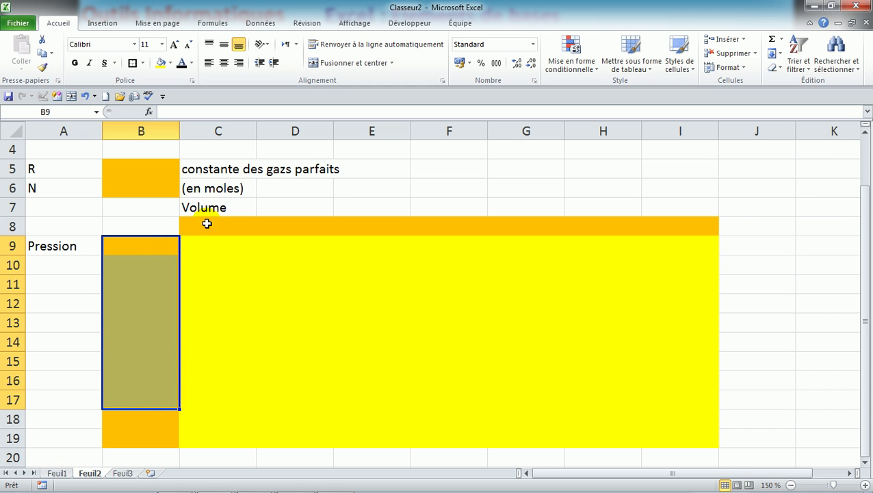
drag(197, 226, 353, 229)
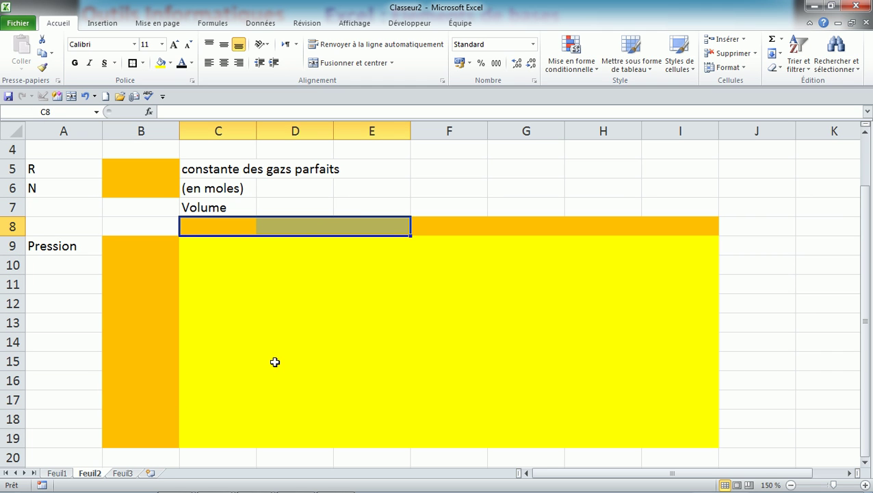
click(209, 247)
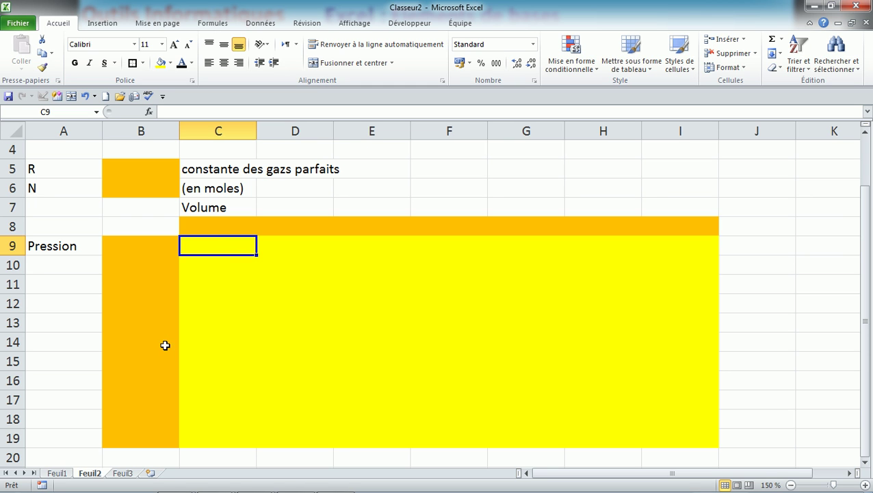
Step: Search Google in a new Chrome tab for 'thermodynamique constante des gaz pafait'
click(180, 479)
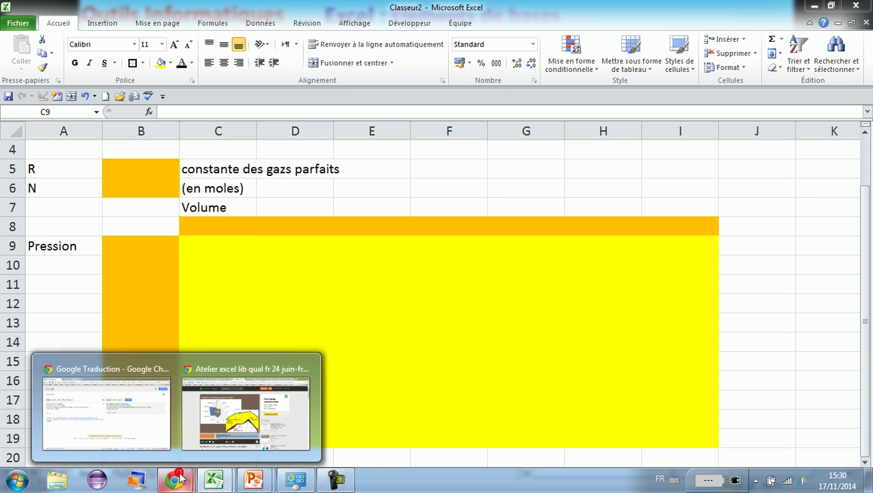
click(125, 425)
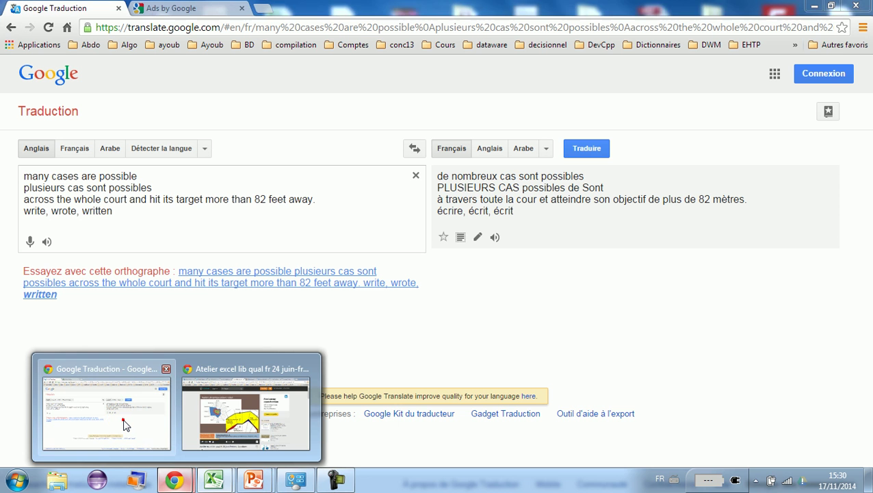
click(263, 8)
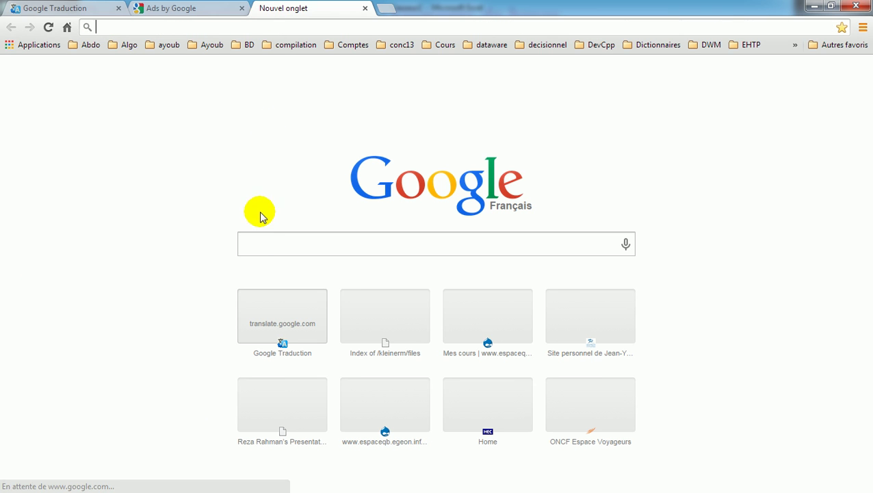
click(261, 244)
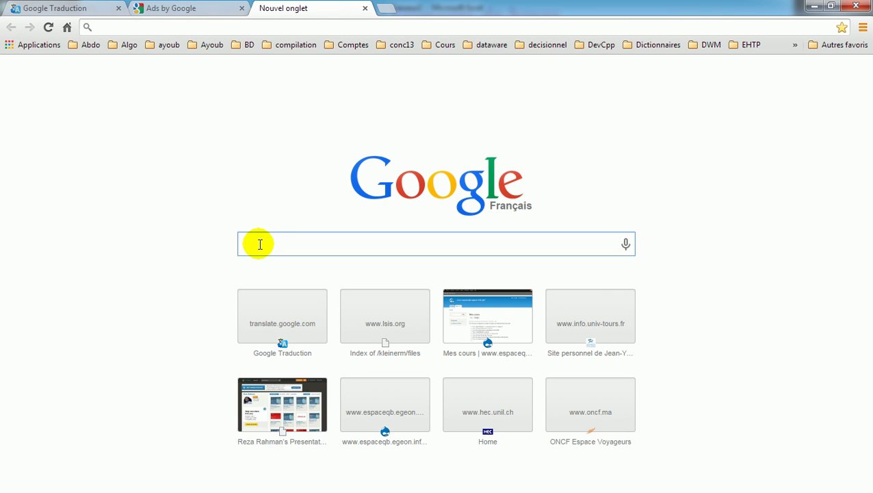
text(constante des gaz)
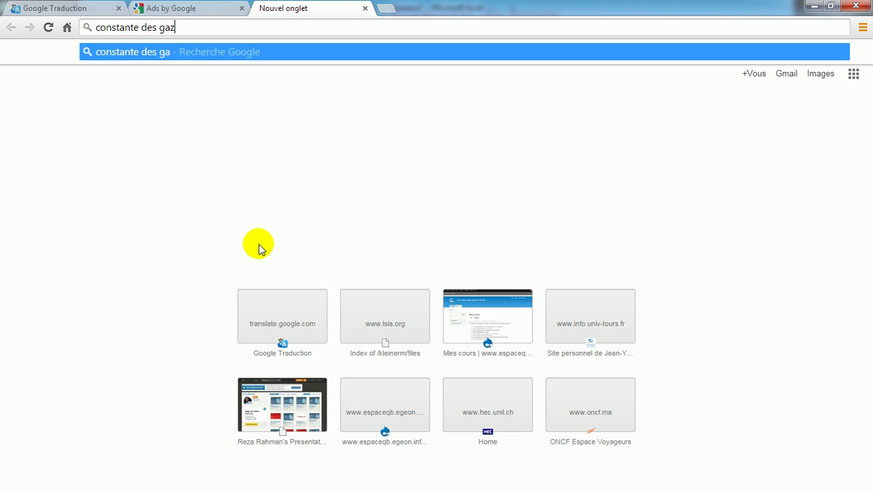
text( pafait)
key(Home)
text(thermodynamique)
key(Return)
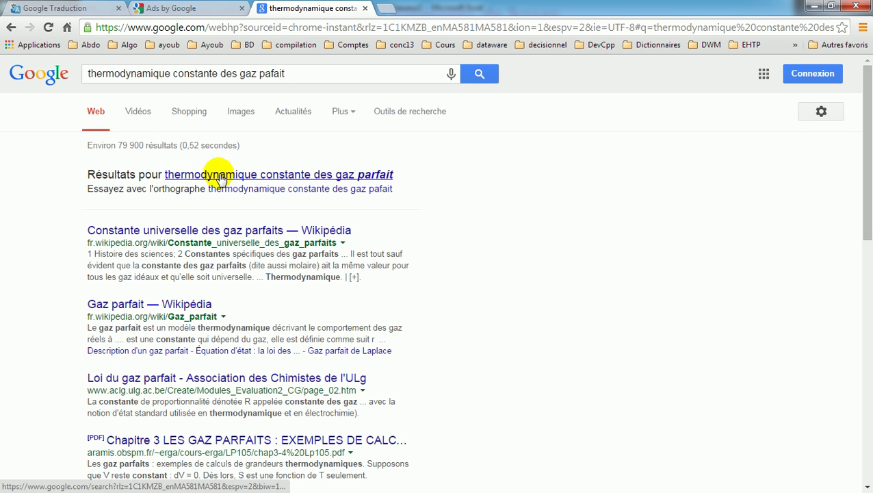
Step: Open the 'Constante universelle des gaz parfaits — Wikipédia' search result
click(232, 231)
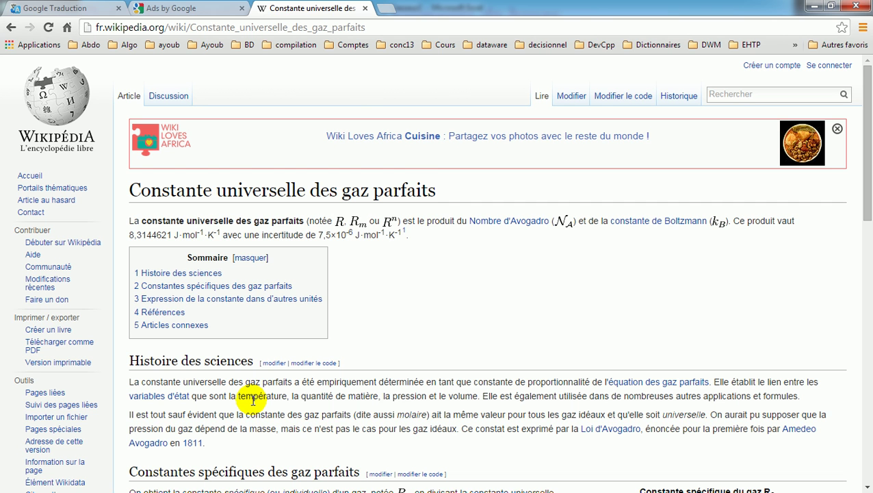
scroll(253, 400, down, 1)
scroll(252, 400, down, 1)
scroll(253, 401, down, 1)
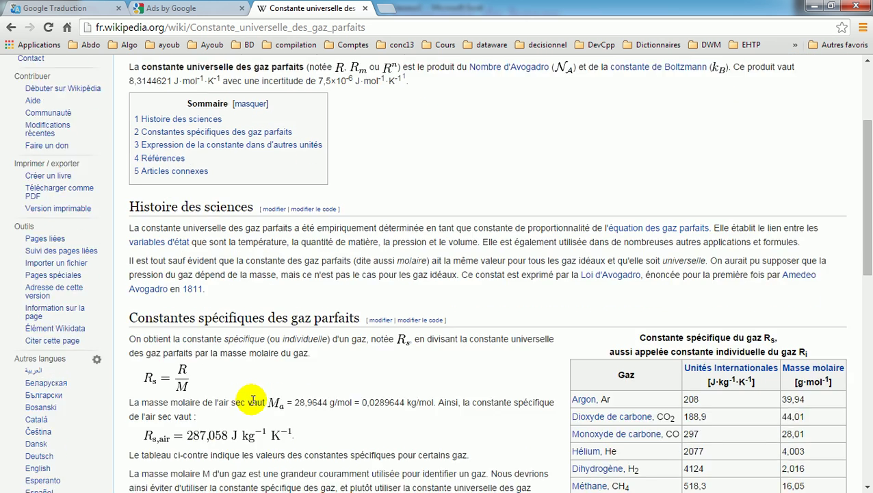
scroll(253, 400, down, 1)
scroll(253, 401, down, 1)
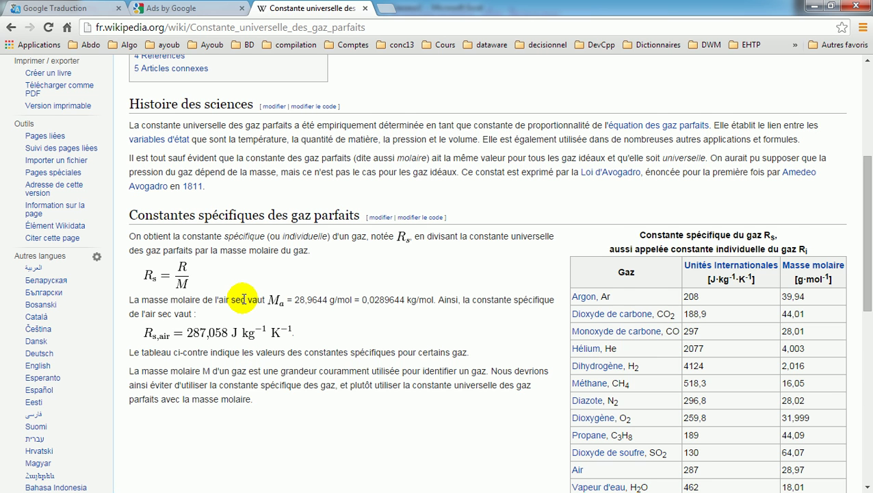
scroll(244, 297, down, 2)
scroll(244, 299, down, 3)
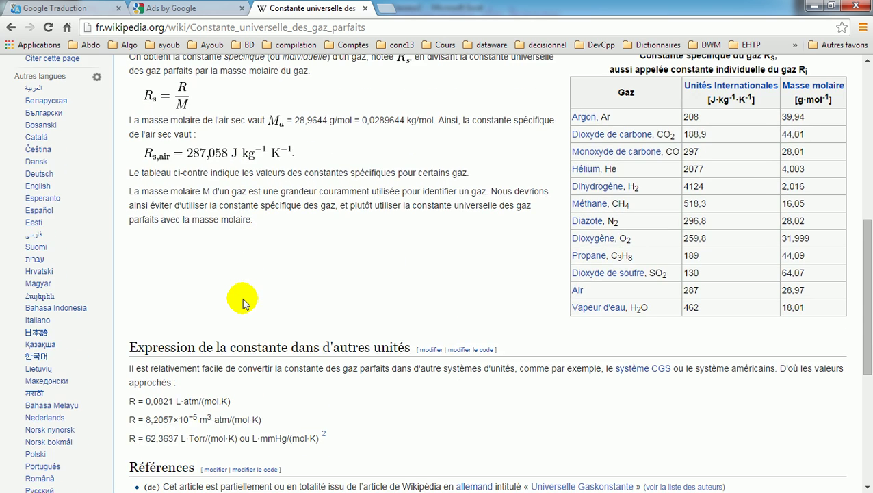
scroll(243, 302, down, 1)
scroll(243, 299, down, 1)
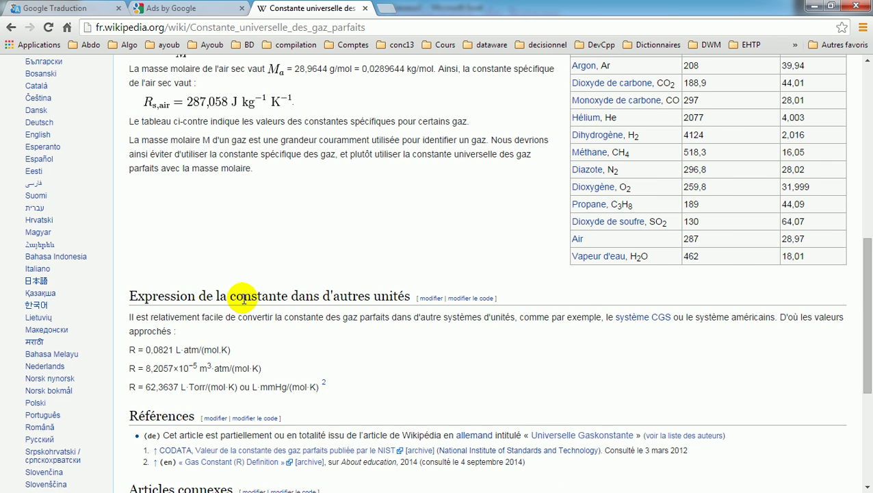
scroll(244, 297, down, 1)
scroll(244, 301, down, 1)
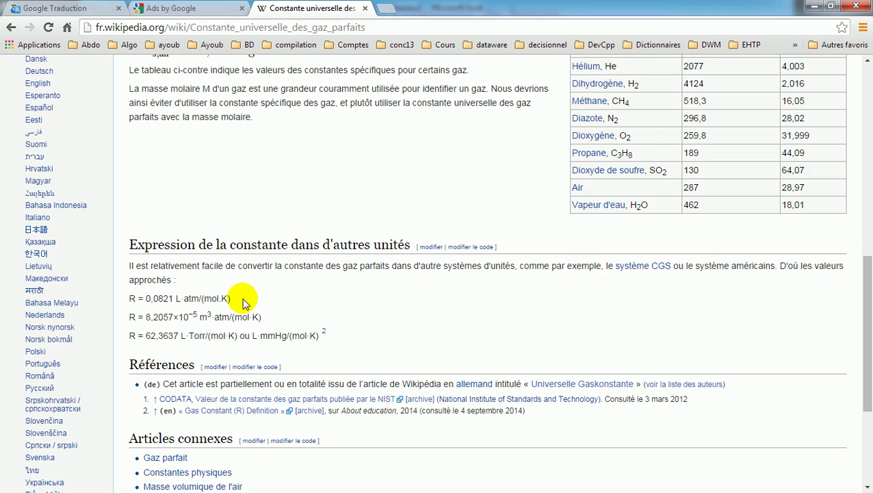
scroll(243, 301, down, 1)
scroll(244, 301, down, 3)
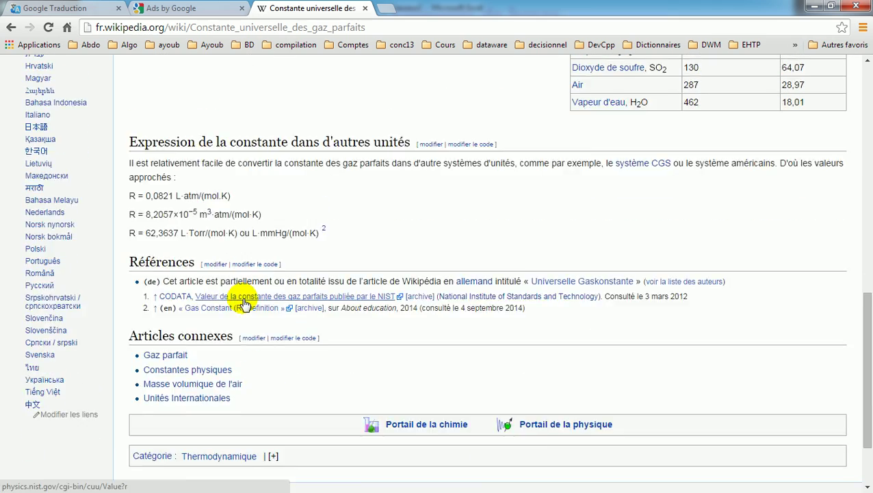
scroll(244, 301, up, 5)
scroll(244, 303, up, 10)
scroll(244, 303, up, 3)
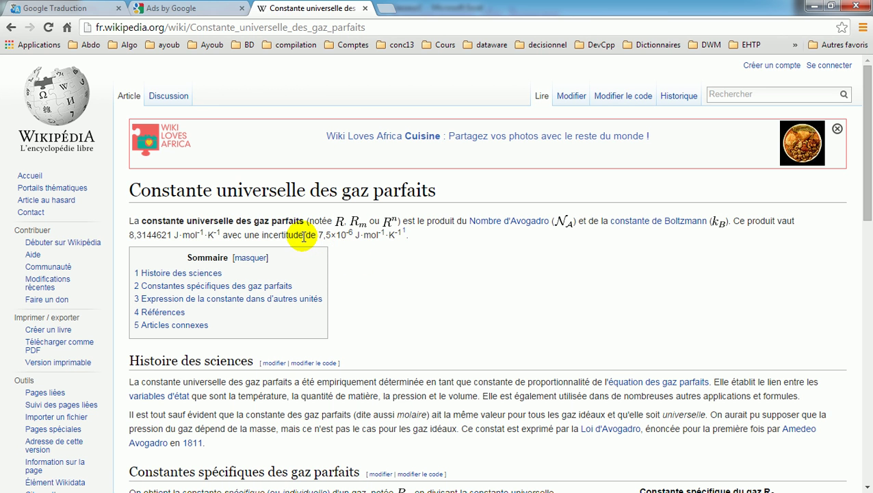
Step: Copy the gas constant value 8,3144621 from the article and switch back to Excel
click(129, 235)
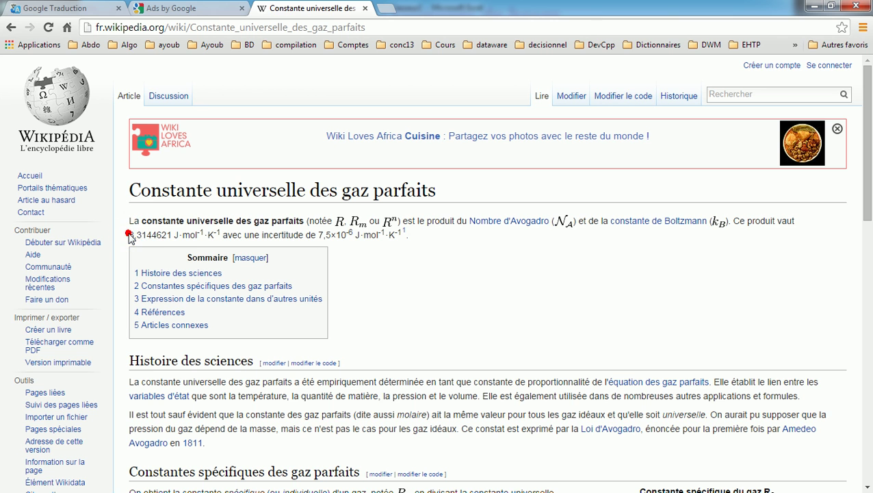
drag(128, 235, 217, 234)
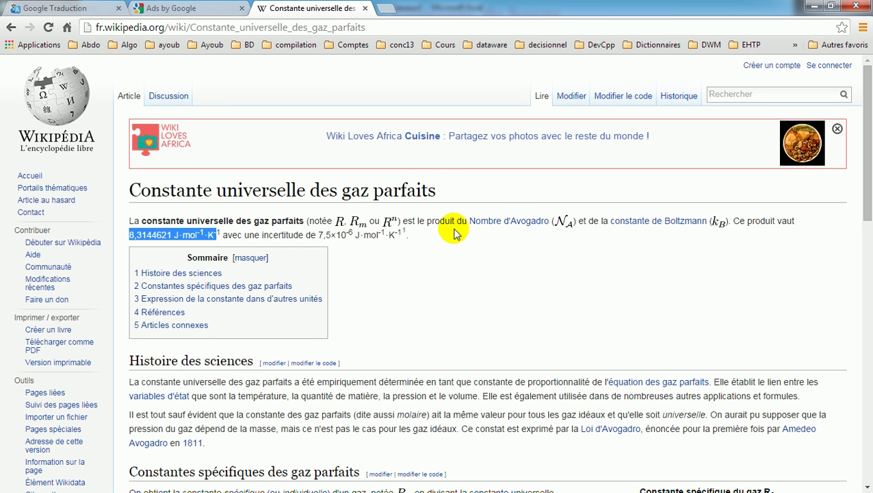
click(523, 225)
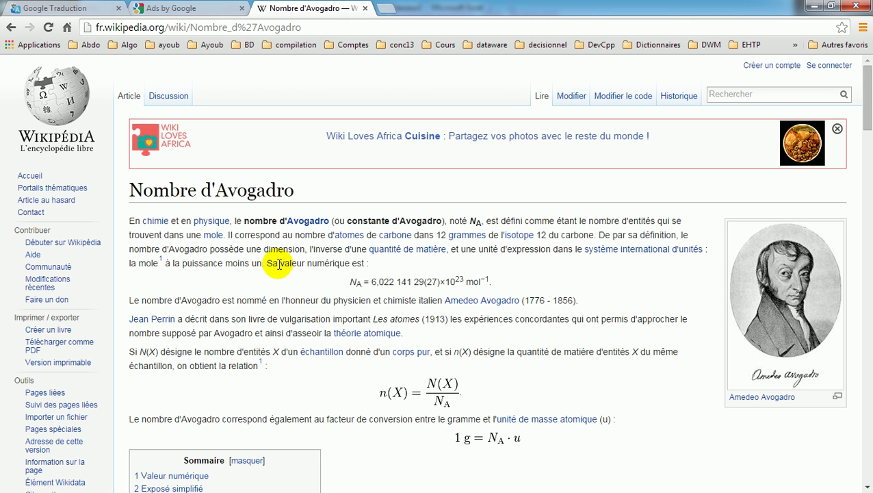
click(10, 28)
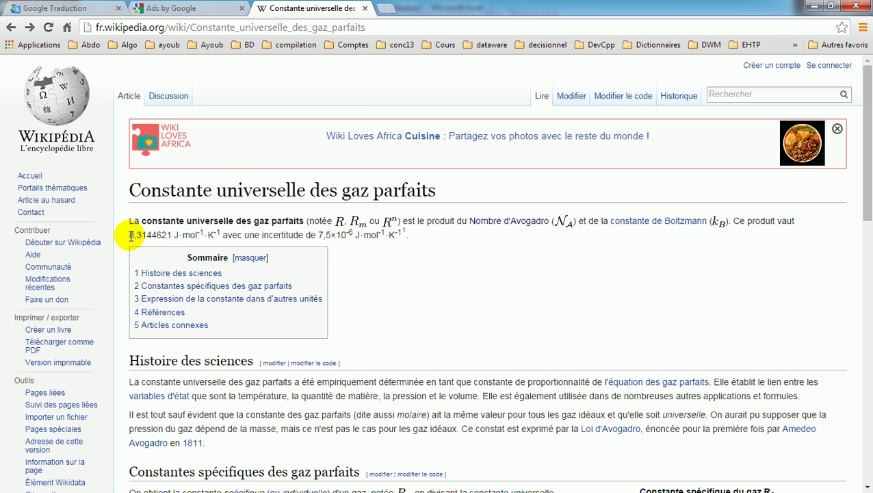
drag(130, 234, 174, 235)
key(ctrl+c)
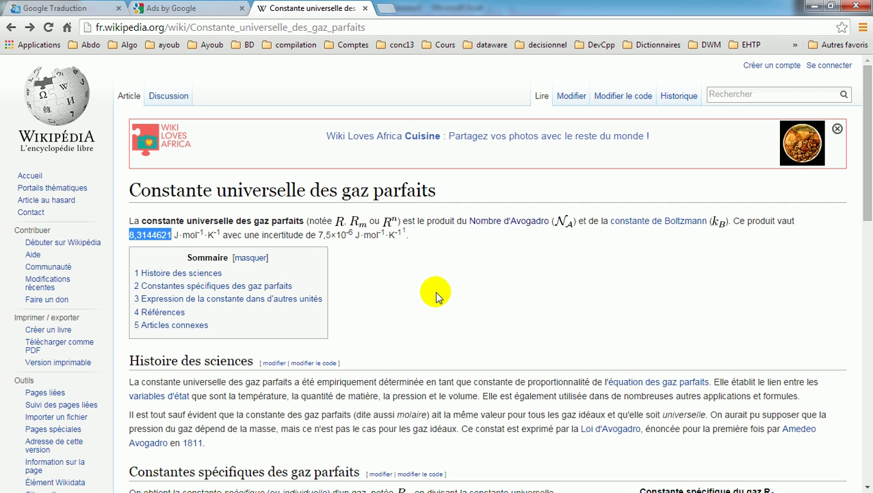
key(alt+Tab)
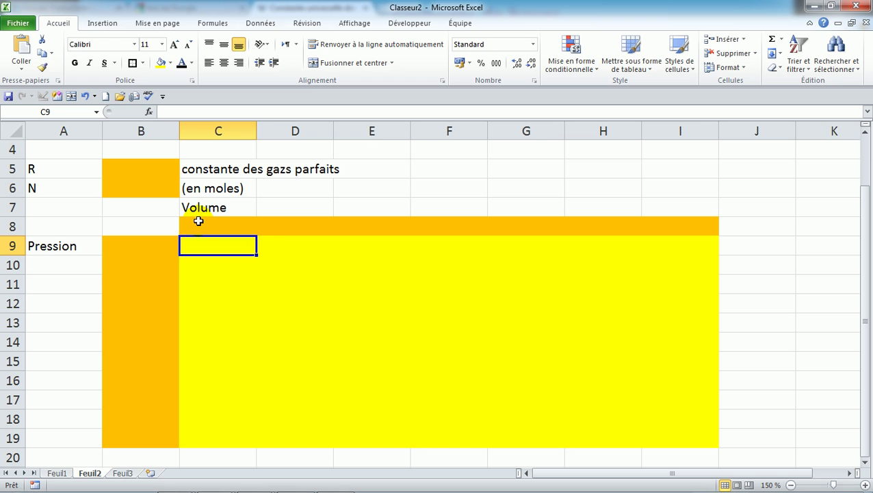
Step: Paste 8,3144621 into B5 and enter 3 moles in B6
click(130, 169)
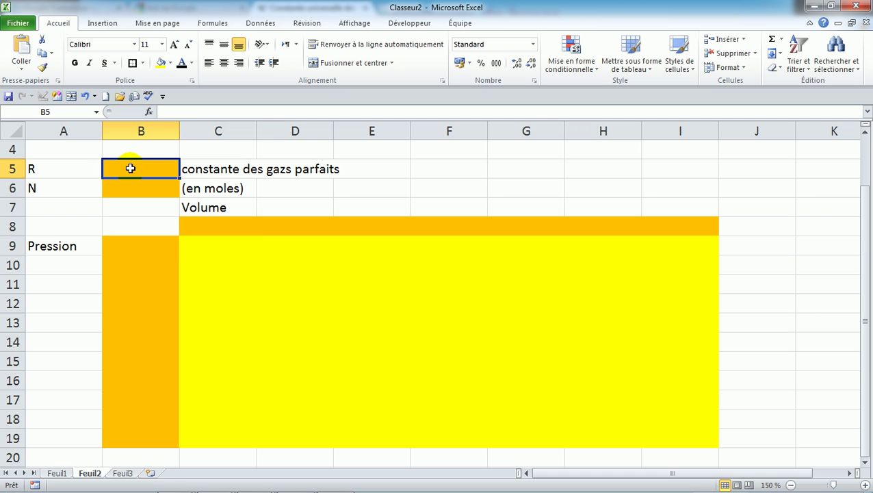
key(ctrl+v)
click(139, 189)
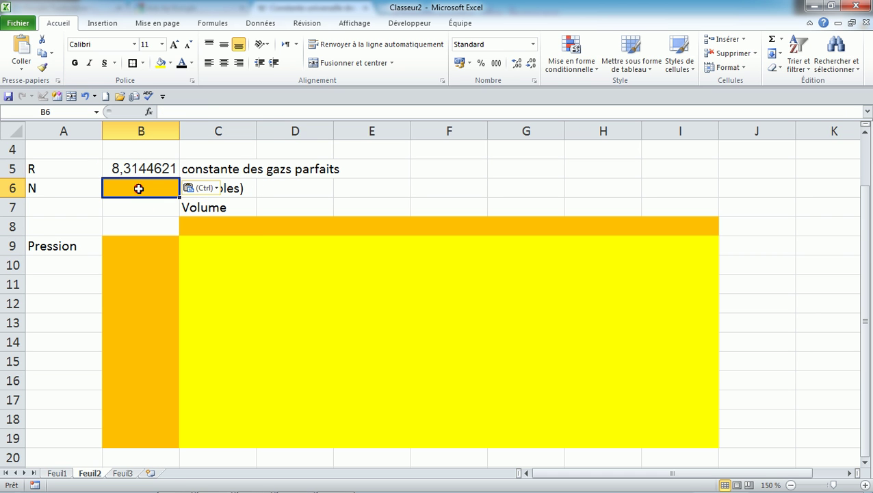
key(alt+Tab)
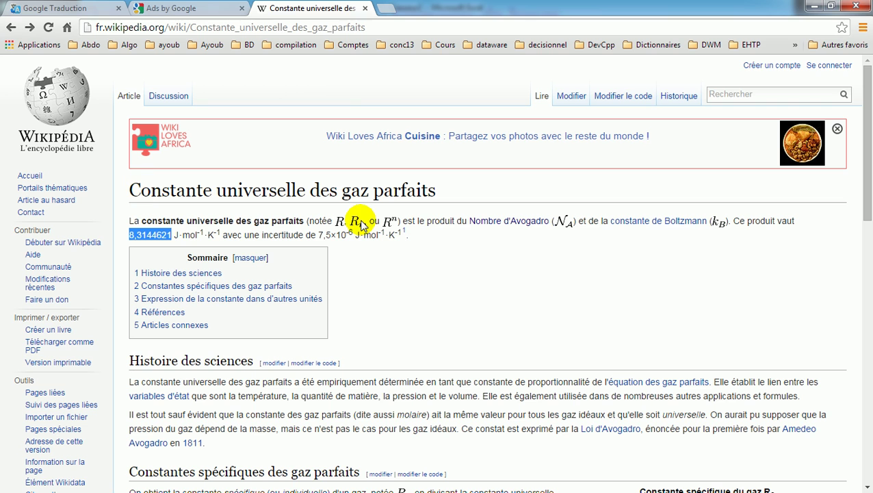
key(alt+Tab)
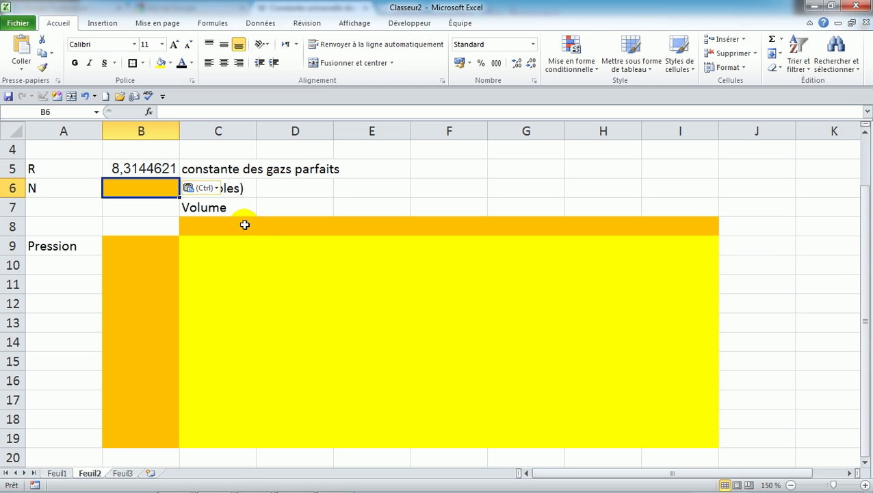
text(3)
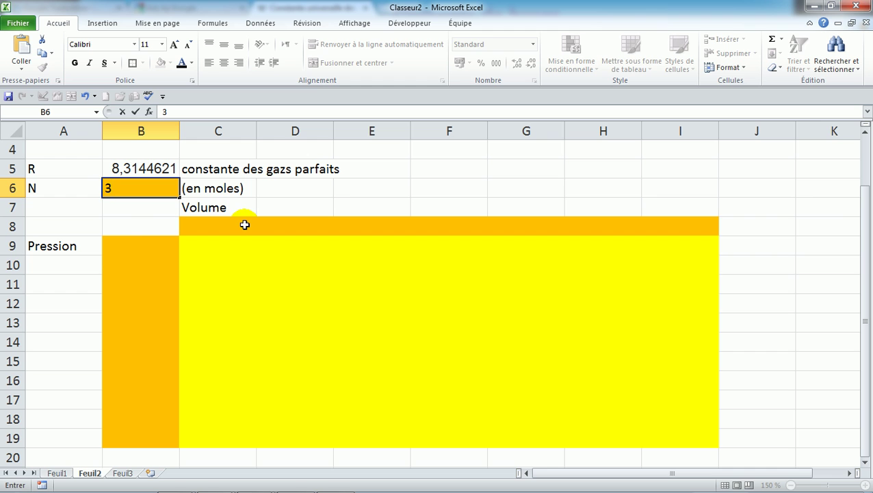
click(248, 186)
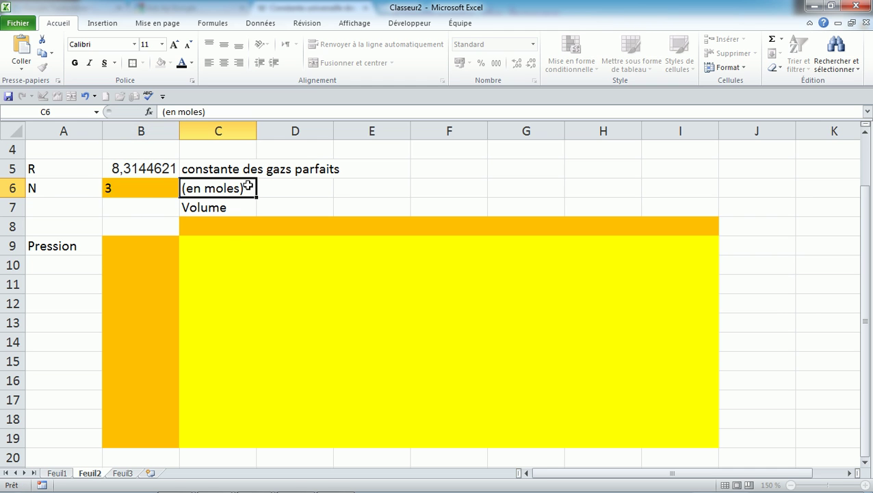
click(223, 227)
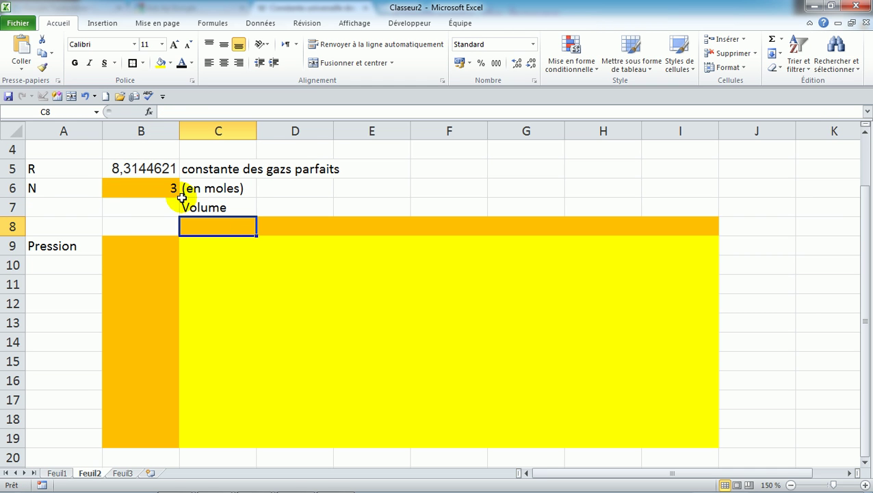
key(alt+Tab)
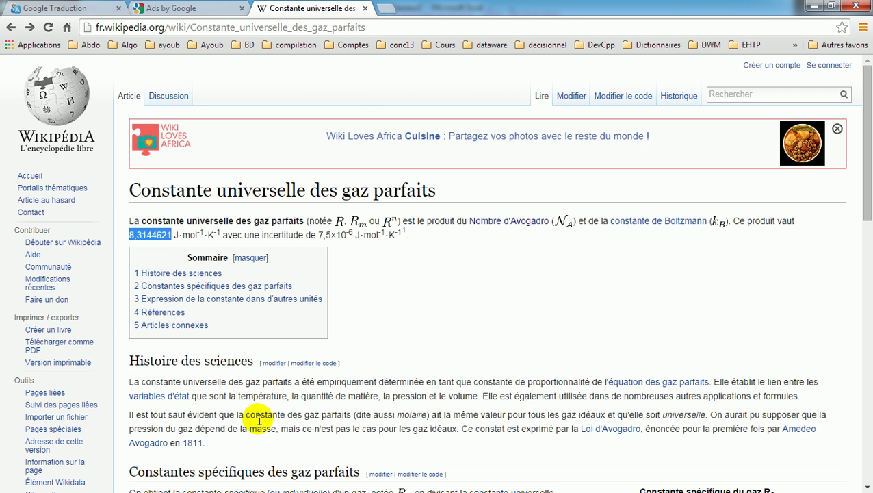
Step: Scroll through the gas constant article back to its top, then return to Excel
click(260, 423)
scroll(260, 427, down, 3)
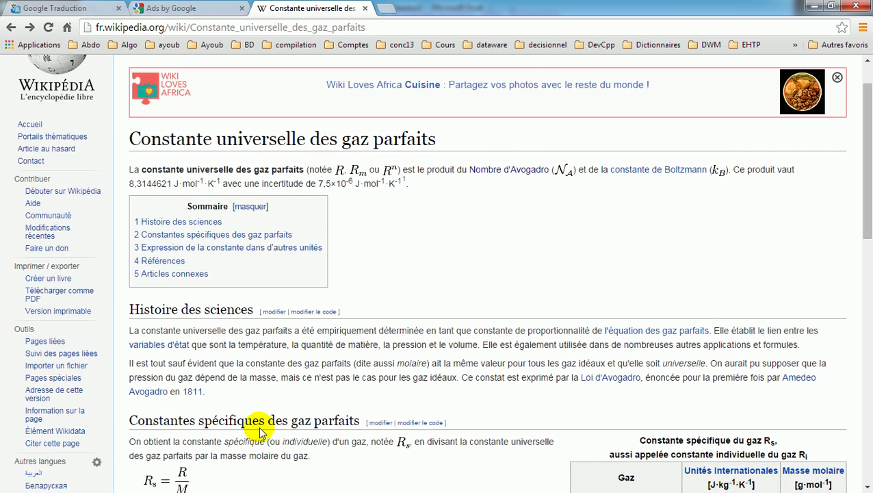
scroll(260, 429, down, 1)
scroll(261, 430, down, 1)
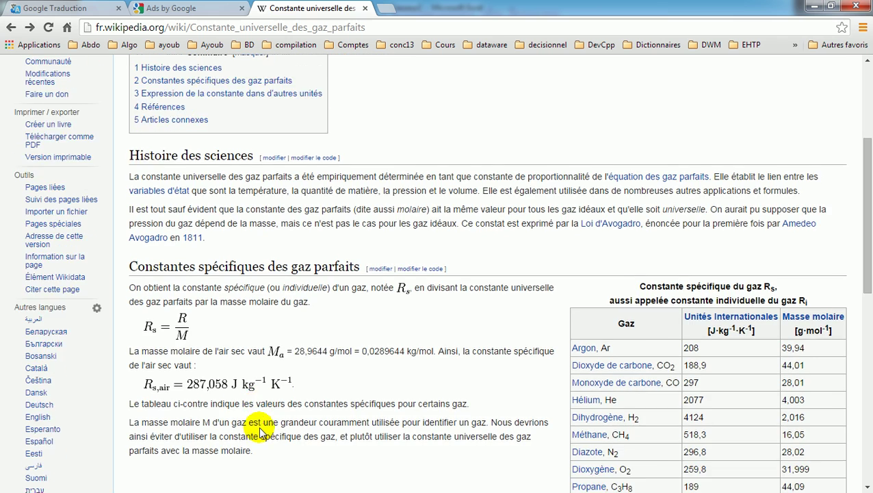
scroll(259, 430, down, 1)
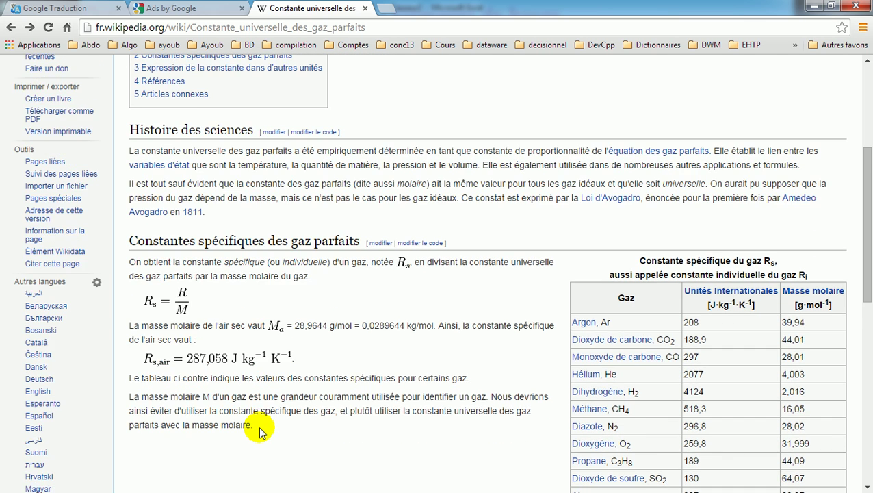
scroll(259, 430, down, 1)
scroll(260, 430, down, 2)
scroll(260, 430, up, 1)
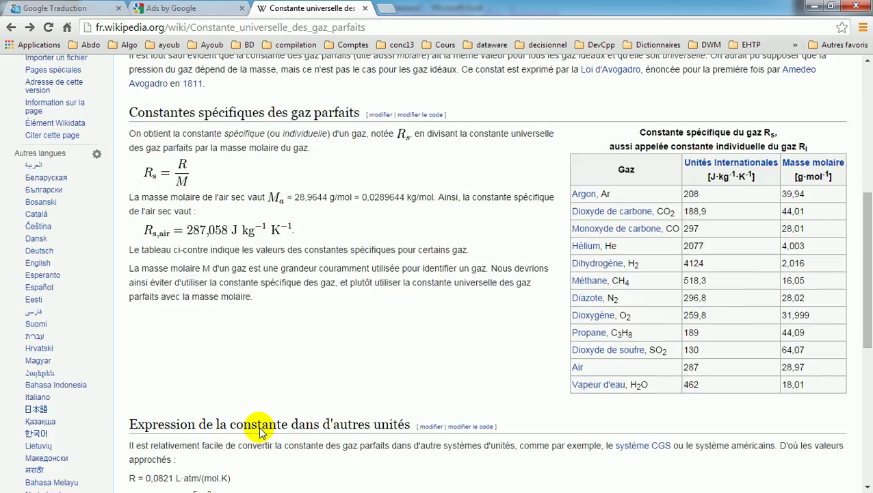
scroll(259, 430, down, 2)
scroll(259, 430, up, 2)
scroll(260, 430, up, 3)
scroll(261, 432, up, 2)
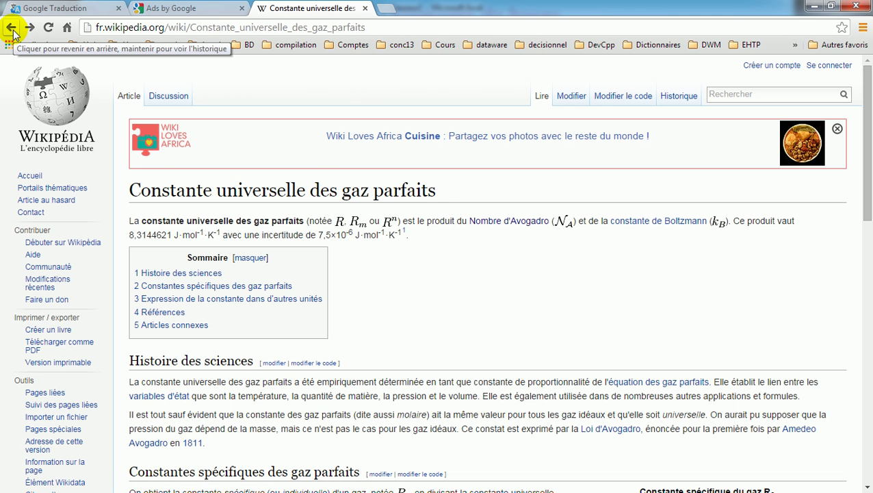
key(alt+Tab)
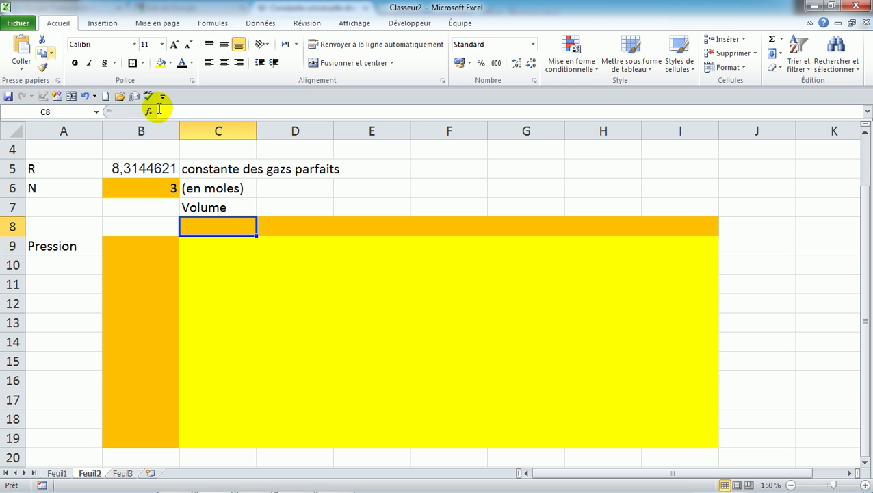
Step: Enter 1 and 2 in C8:D8 and fill the volume series across to I8
key(alt)
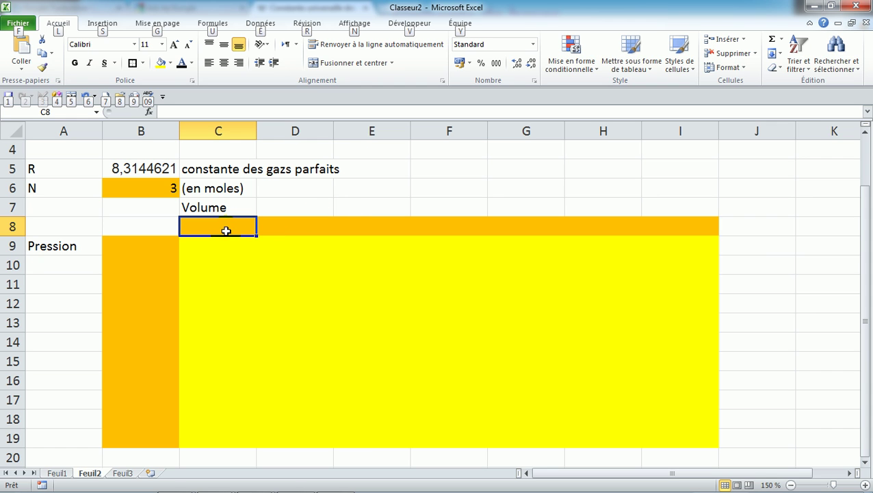
click(226, 230)
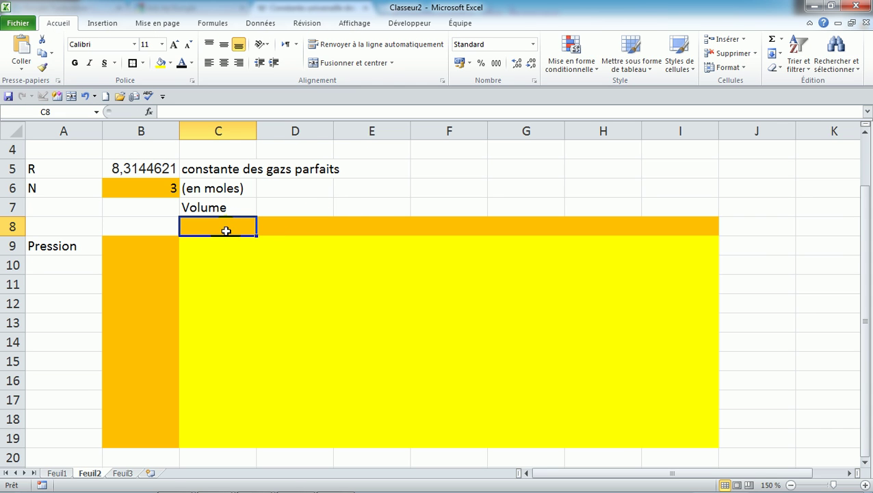
text(1)
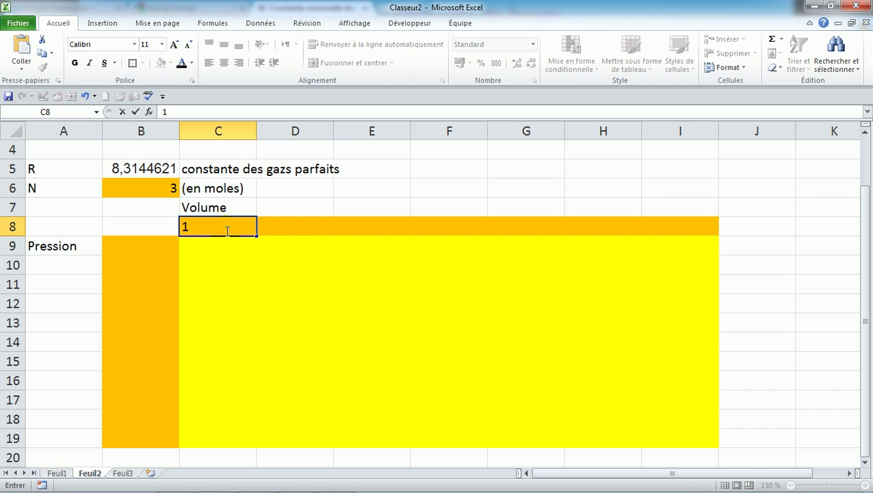
key(Tab)
key(Tab)
key(Left)
text(2)
key(Tab)
key(Left)
key(Left)
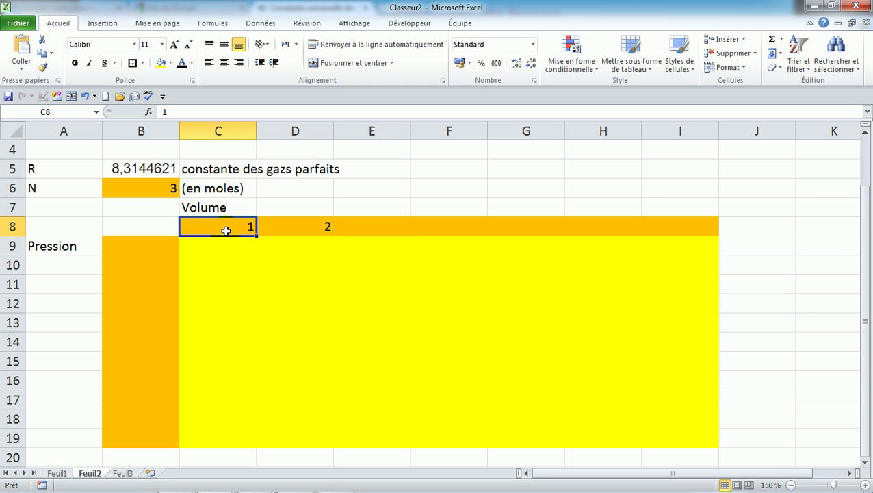
key(shift+Right)
key(shift+Right)
key(shift+Left)
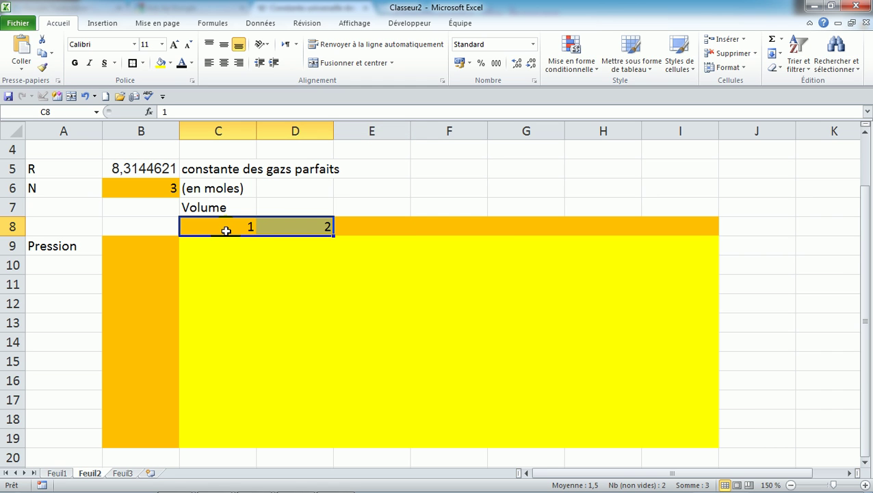
drag(334, 236, 714, 225)
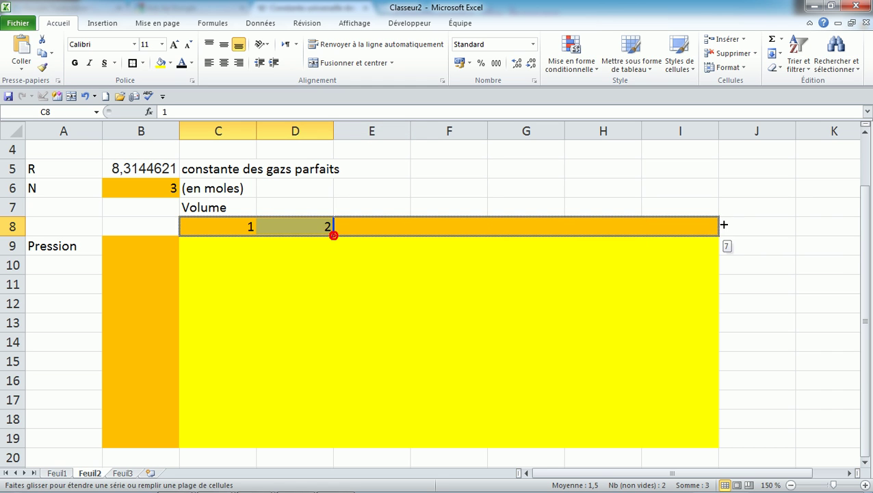
click(143, 247)
Step: Change D8 to 1,5 and refill C8:I8 so volumes run 1 to 4 in 0,5 steps
click(238, 223)
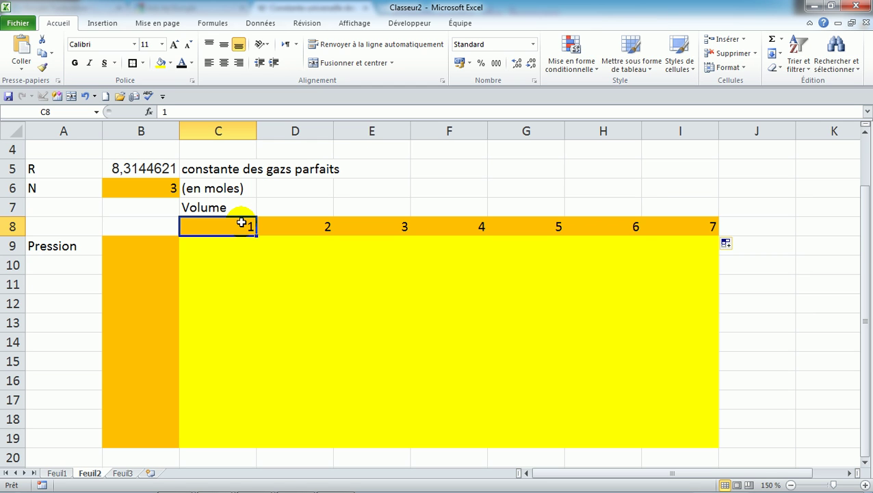
key(Right)
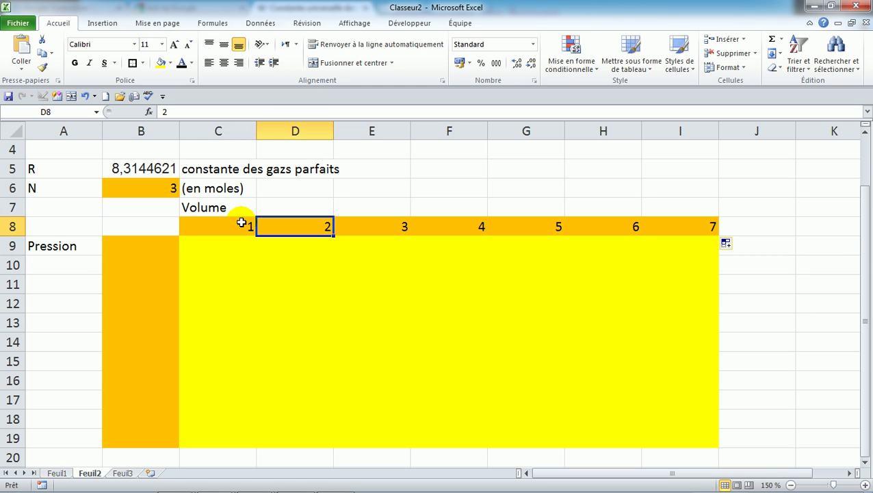
text(1,5)
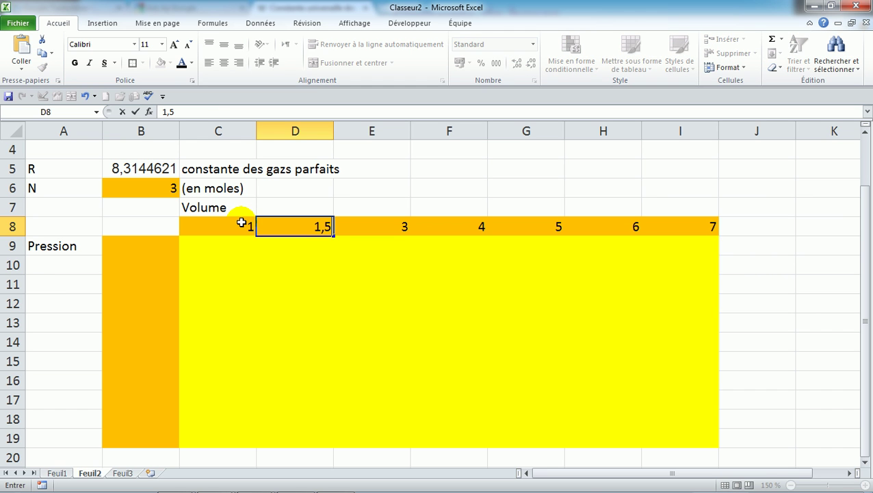
click(212, 231)
drag(230, 227, 712, 221)
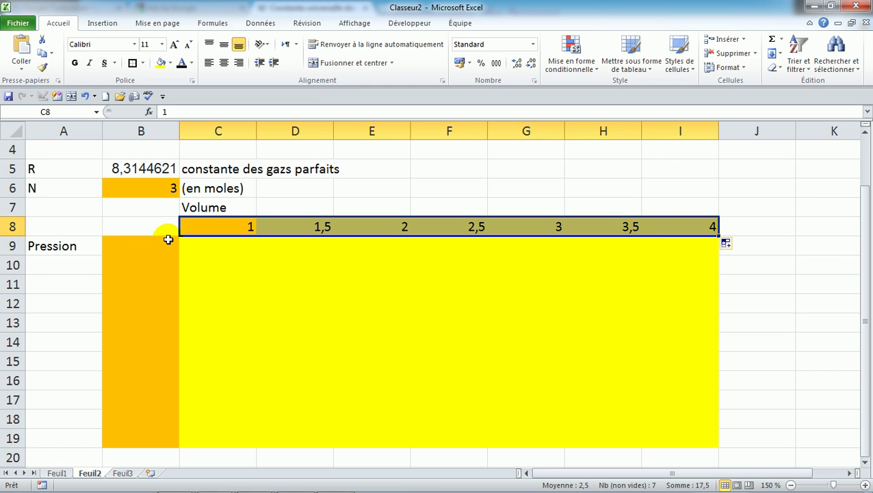
click(122, 247)
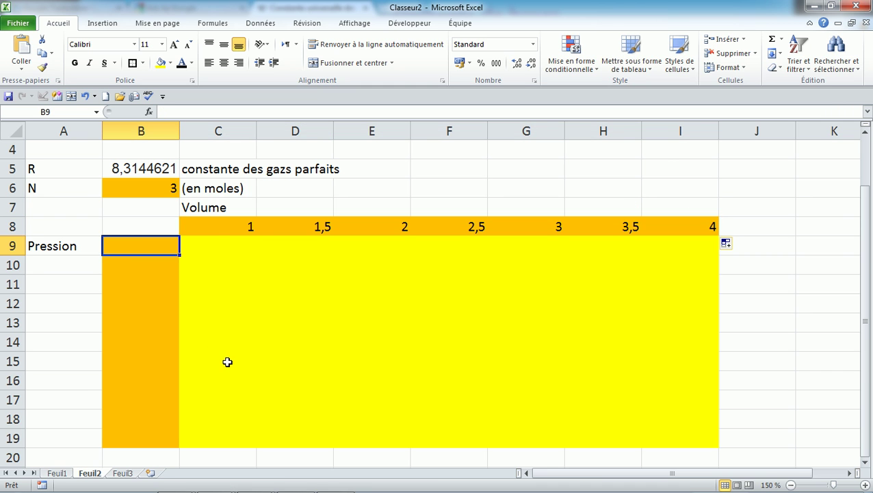
key(alt+Tab)
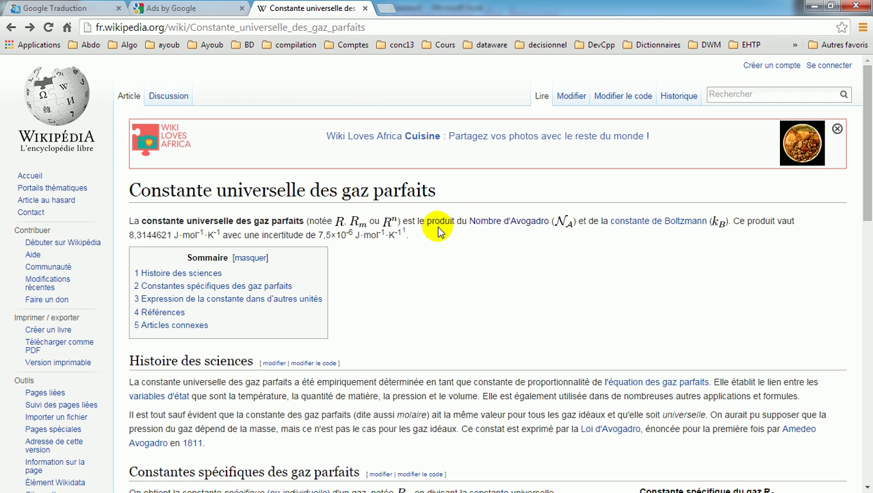
key(alt+Tab)
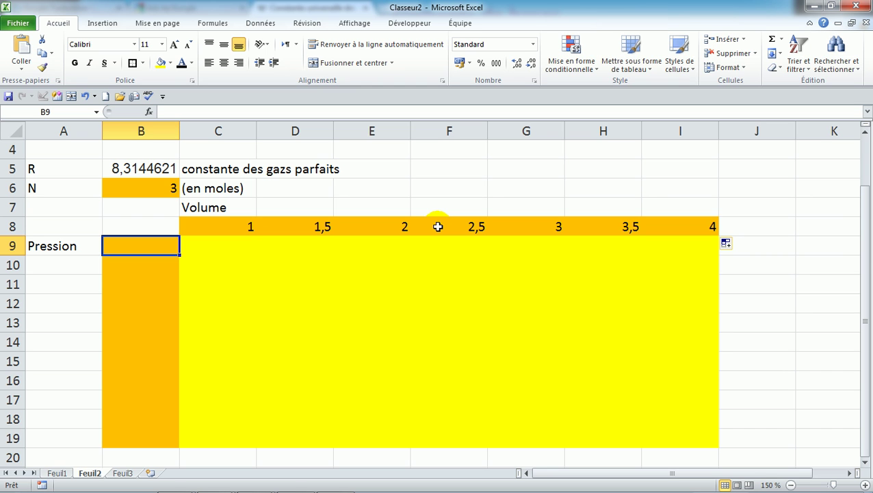
Step: Enter the first pressure in B9, correcting 100000 to 400000
text(10)
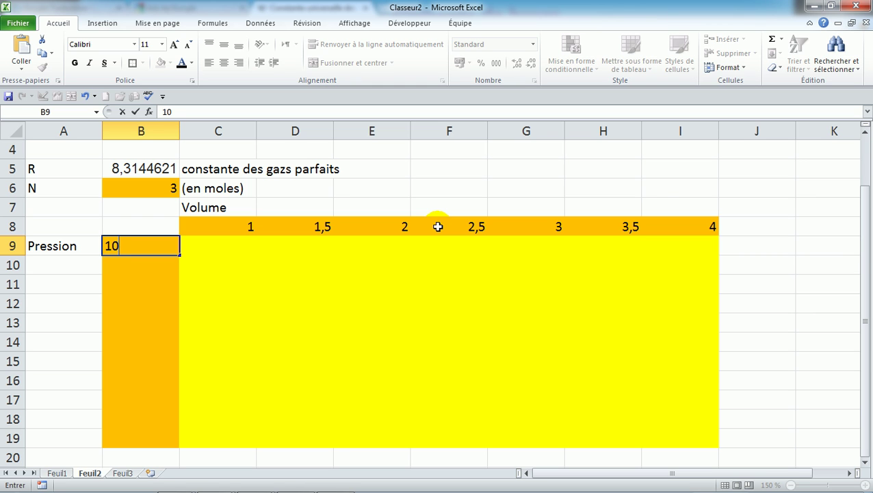
text(000)
text(0)
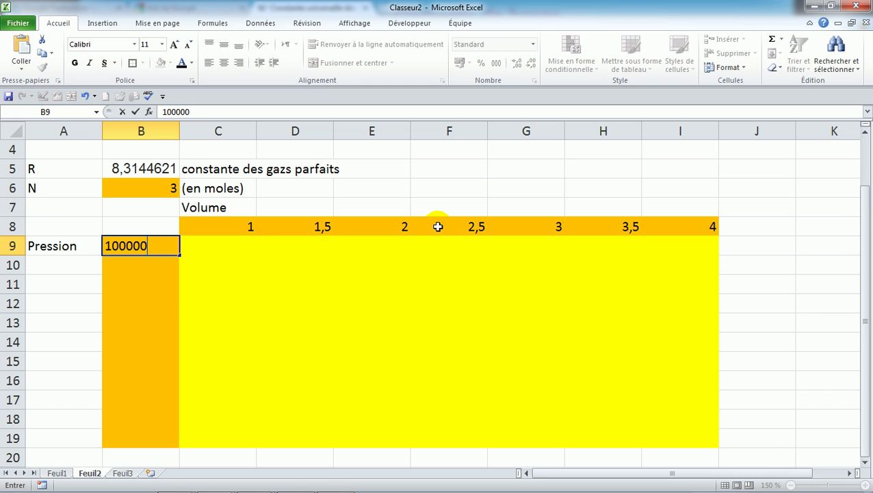
key(Return)
key(Up)
key(Down)
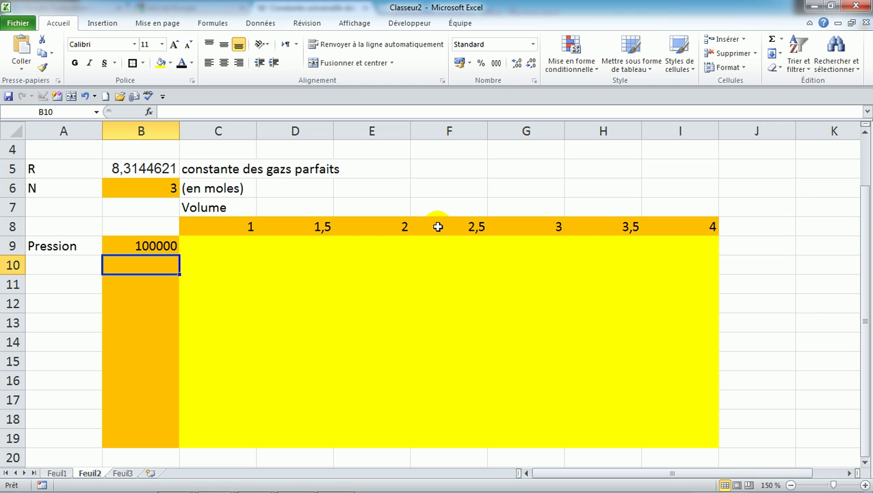
click(154, 245)
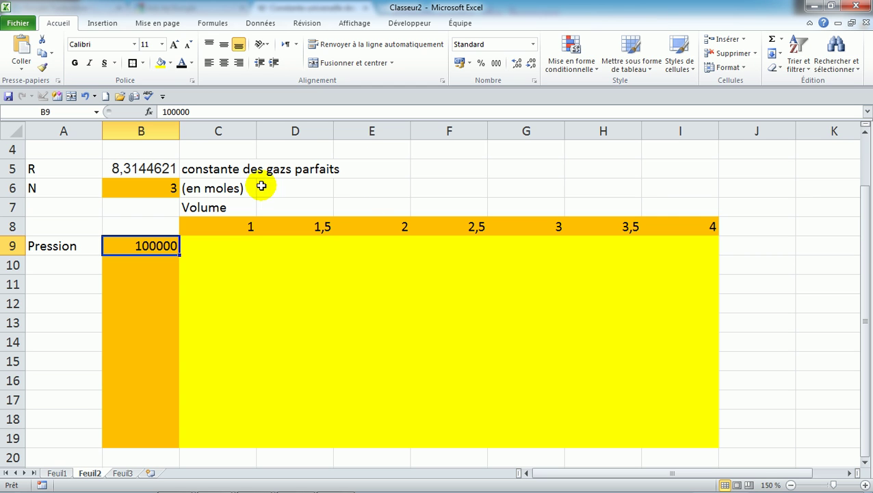
click(167, 113)
key(BackSpace)
text(4)
key(Return)
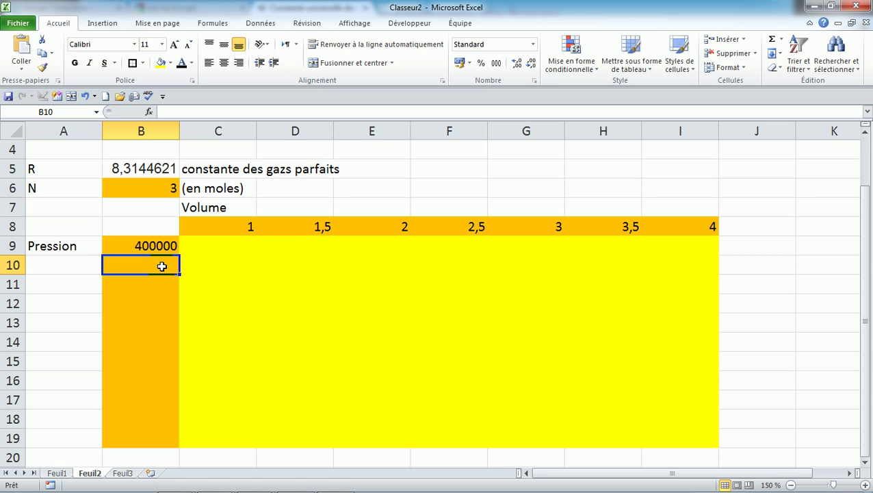
Step: Enter 350000 in B10 and fill the pressure series down to B19
text(39000)
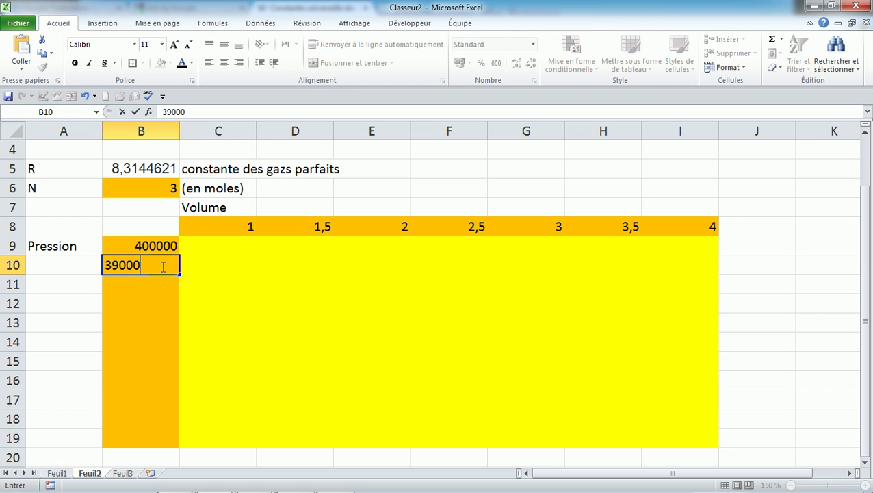
key(Return)
click(161, 266)
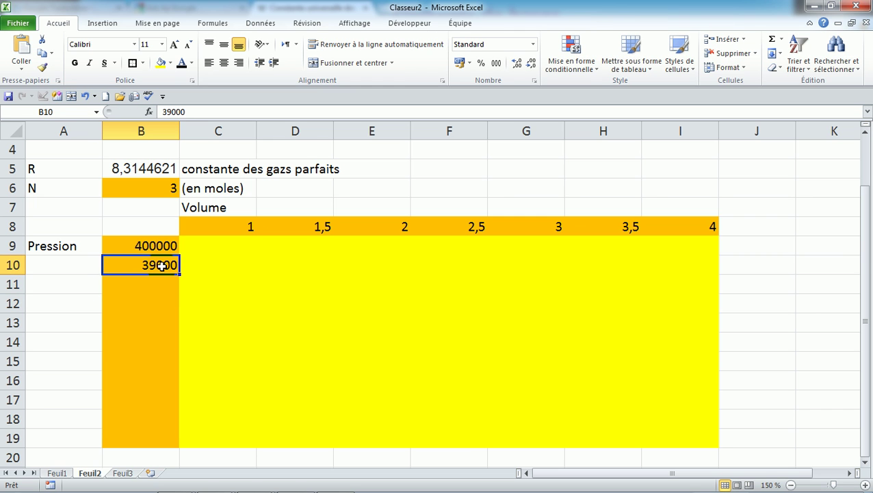
double_click(145, 266)
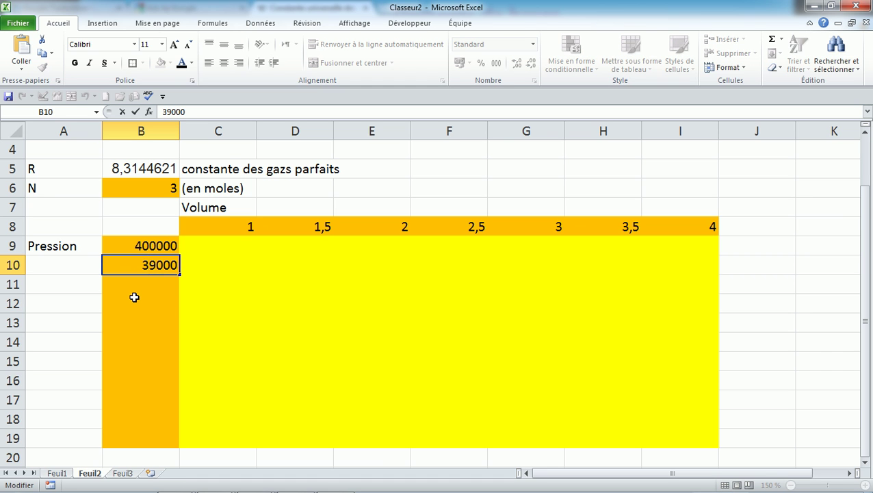
key(Right)
key(BackSpace)
text(5)
text(0)
key(Return)
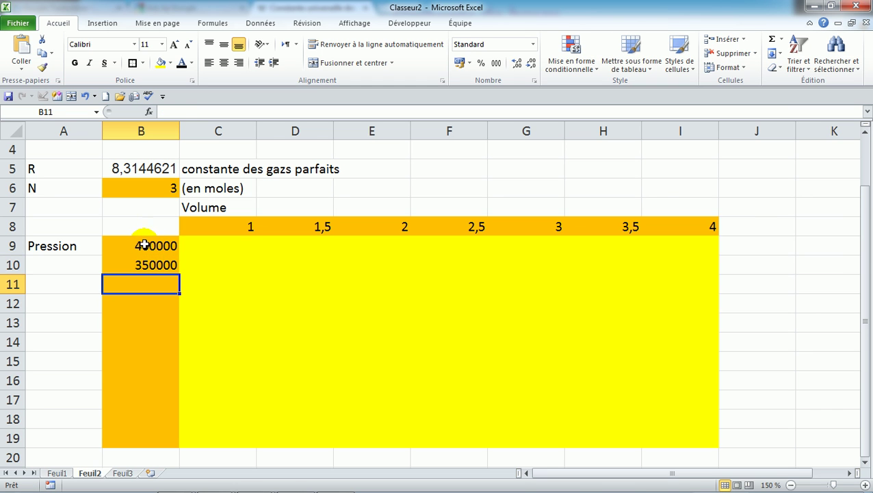
drag(144, 245, 145, 266)
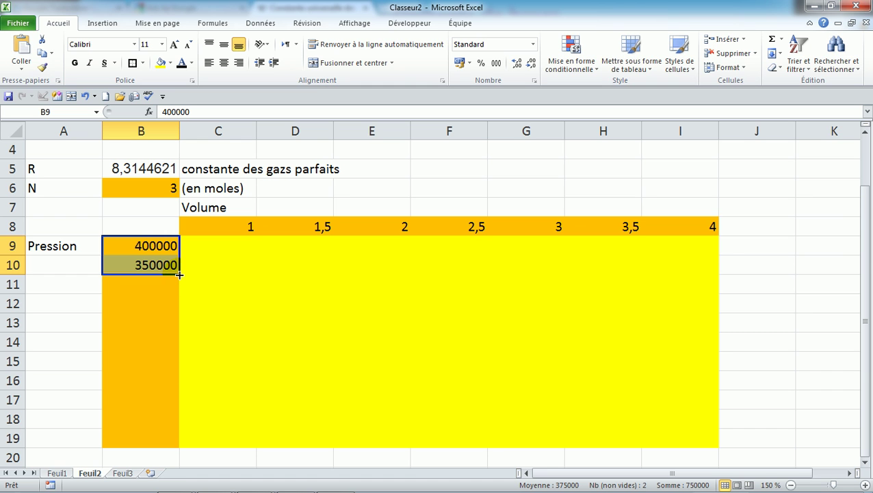
drag(180, 275, 168, 423)
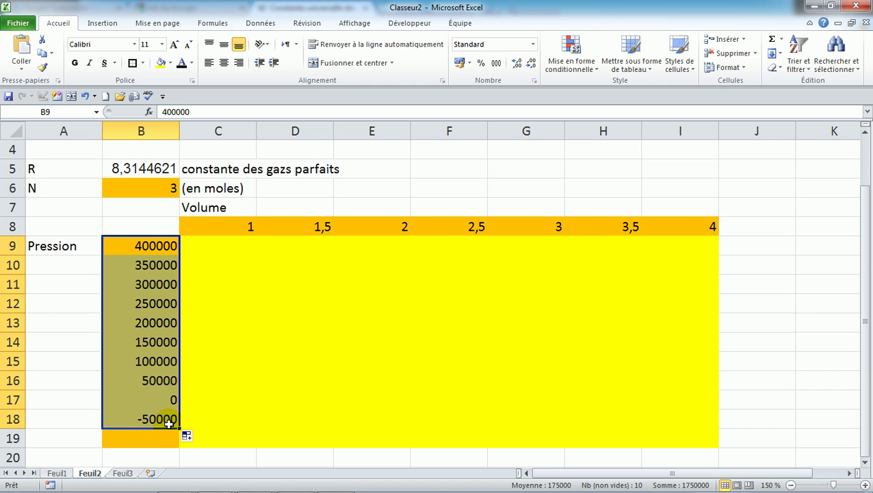
drag(178, 427, 178, 446)
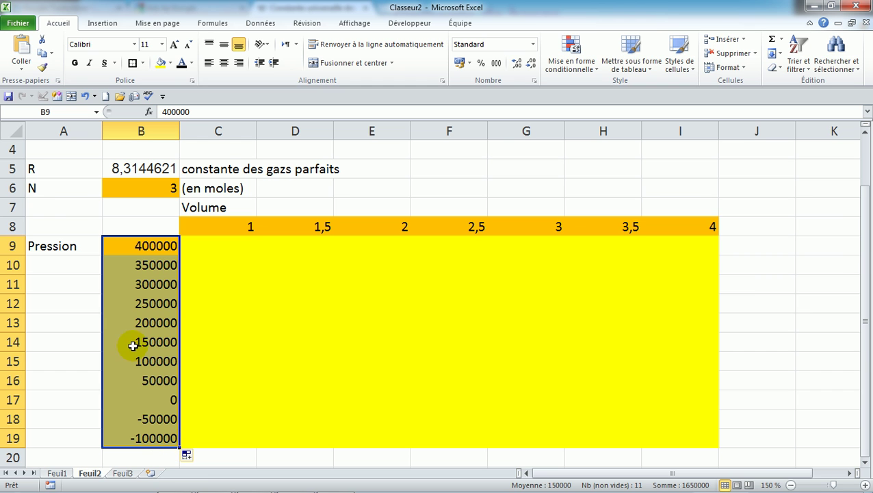
Step: Change B9 to 500000 and B10 to 450000, then refill B9:B19 down to 0
click(146, 252)
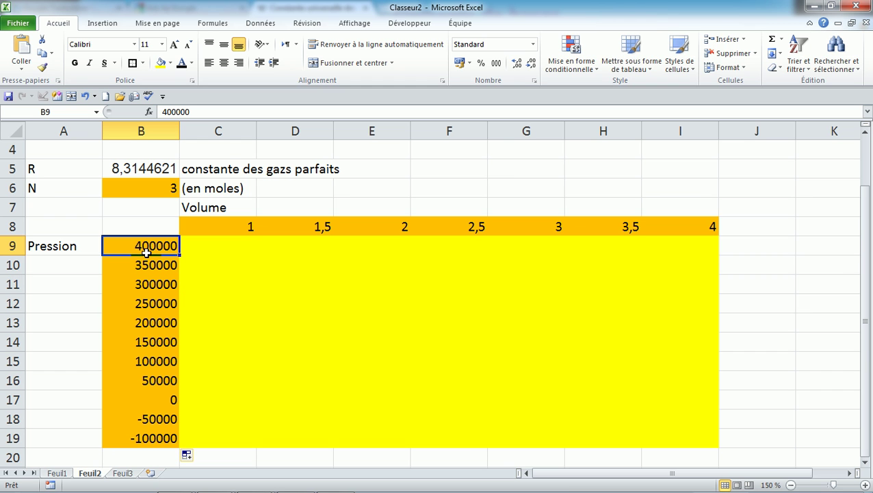
text(50000)
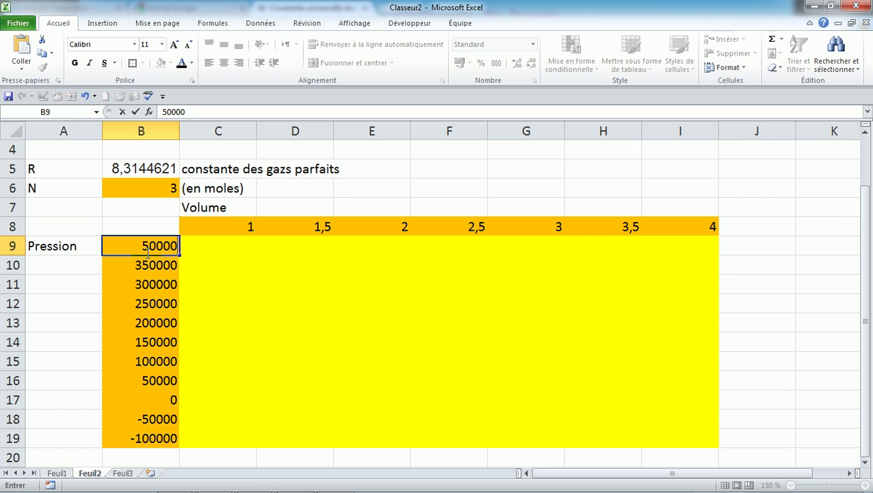
text(0)
click(144, 264)
double_click(141, 265)
key(BackSpace)
text(4)
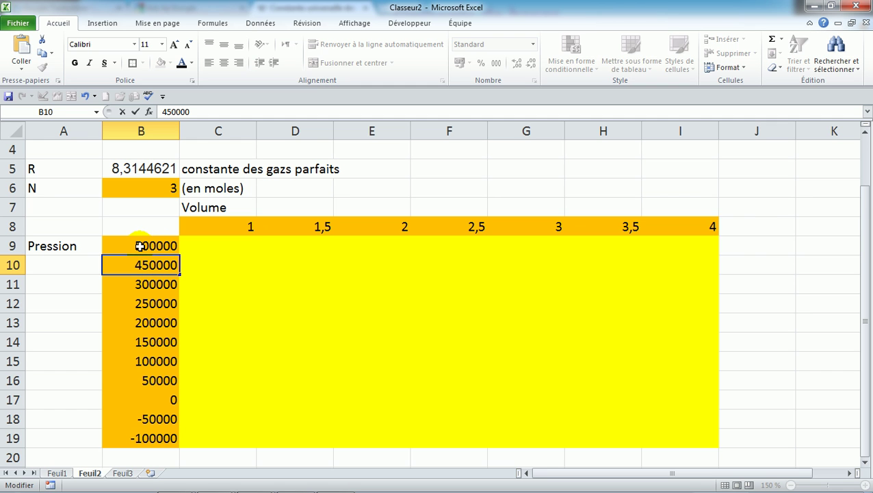
click(139, 246)
drag(139, 247, 176, 442)
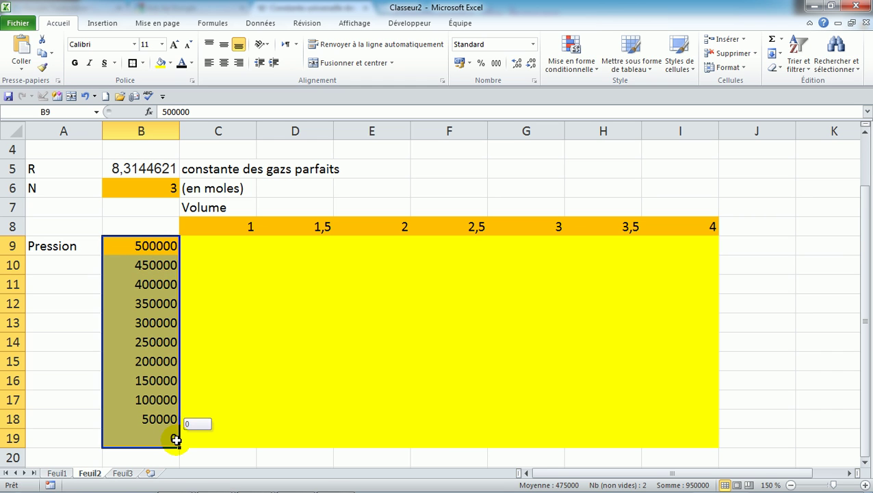
click(157, 247)
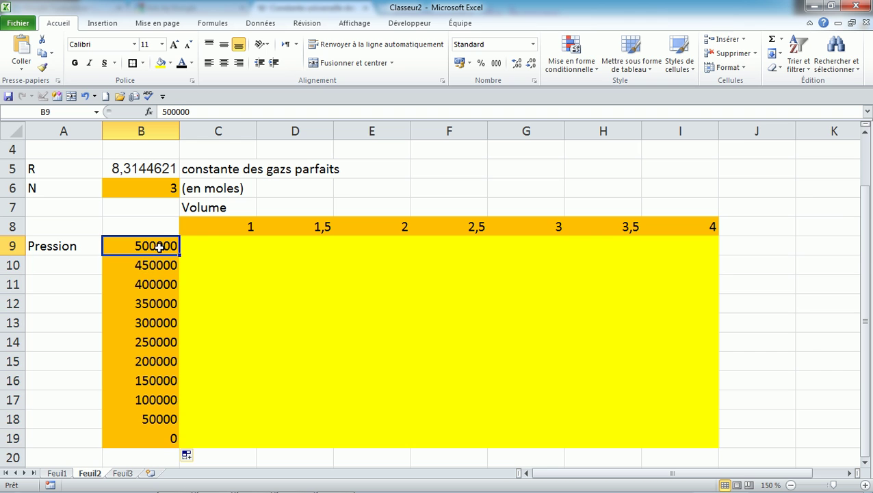
click(169, 441)
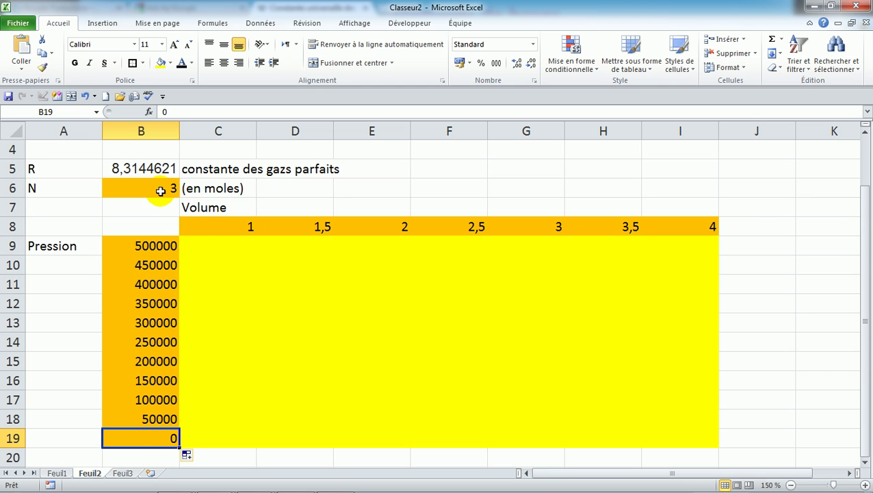
Step: Change the pressure in B9 to 550000 and in B10 to 500000
click(163, 248)
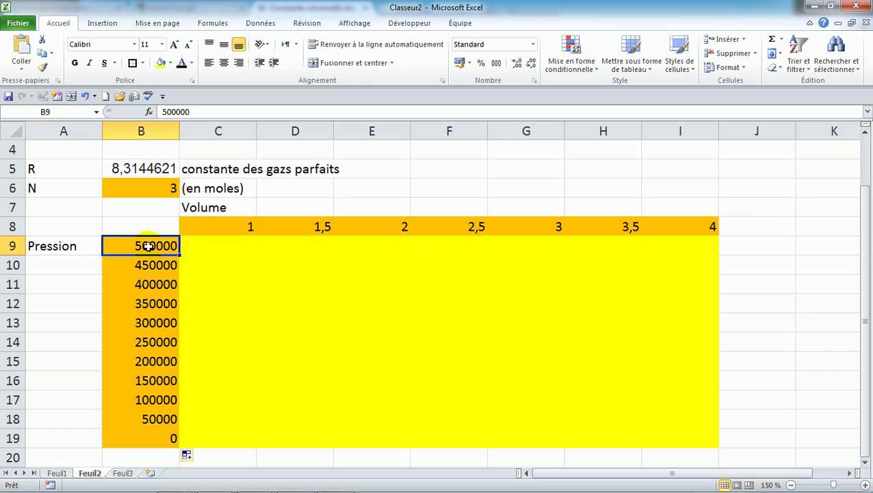
double_click(141, 246)
key(BackSpace)
text(6)
key(BackSpace)
text(55)
key(Delete)
double_click(142, 265)
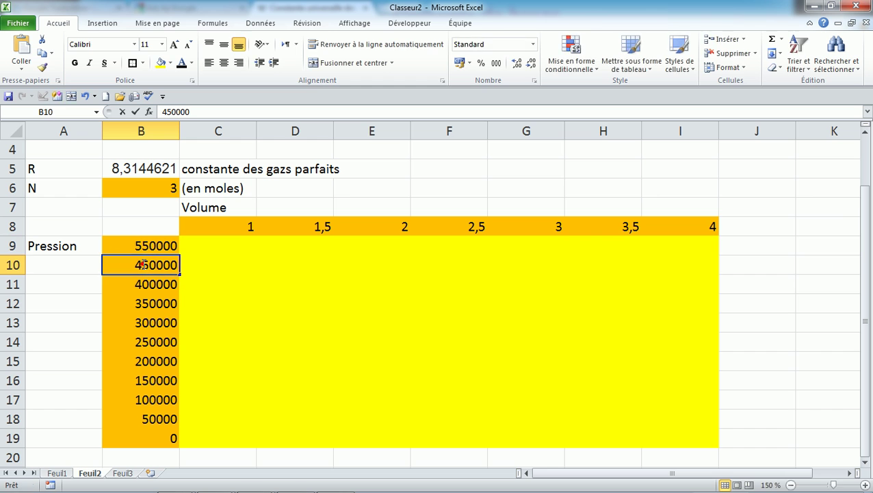
key(BackSpace)
text(50)
key(Delete)
key(Return)
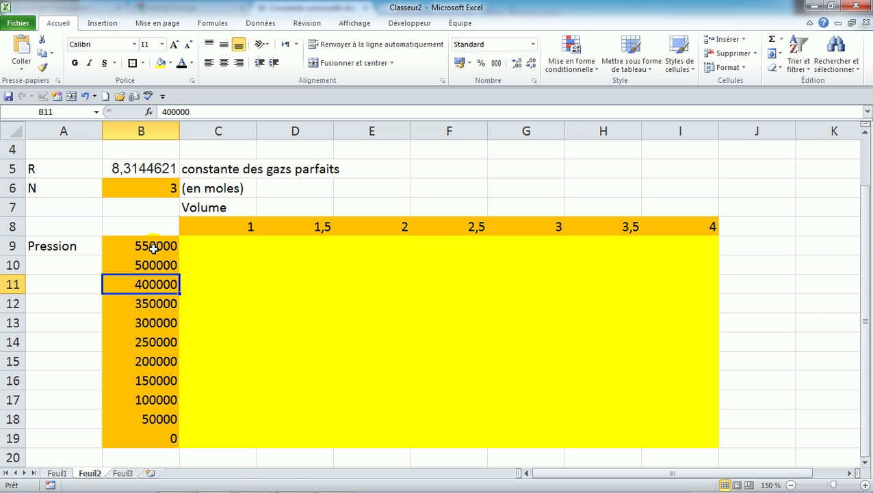
Step: Fill the B9:B10 pattern down to B19 so the pressures fall to 50000
drag(151, 247, 151, 264)
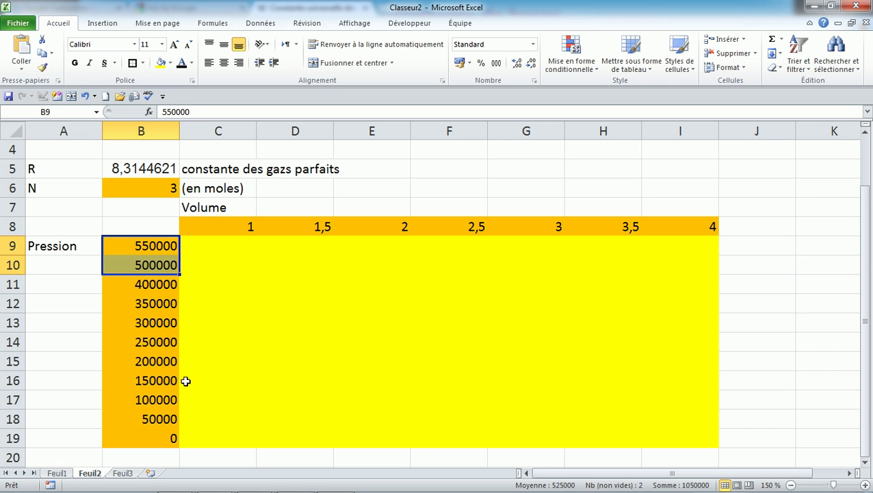
drag(178, 274, 175, 444)
click(246, 389)
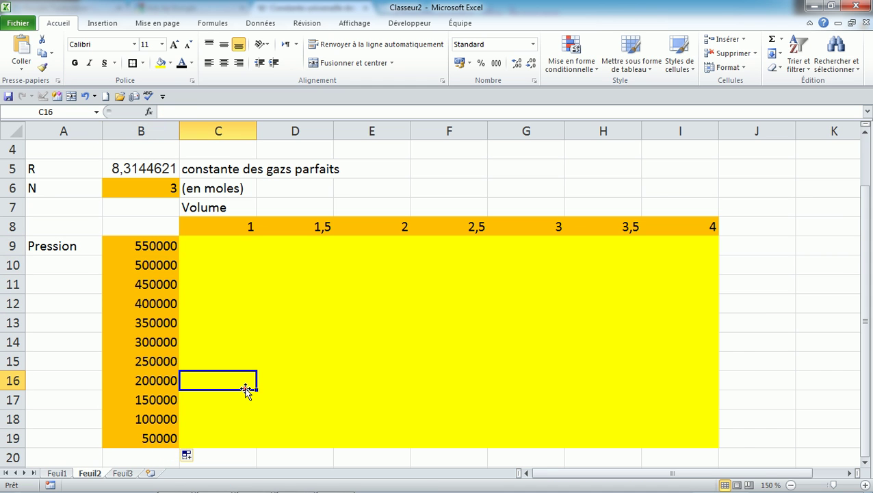
click(230, 229)
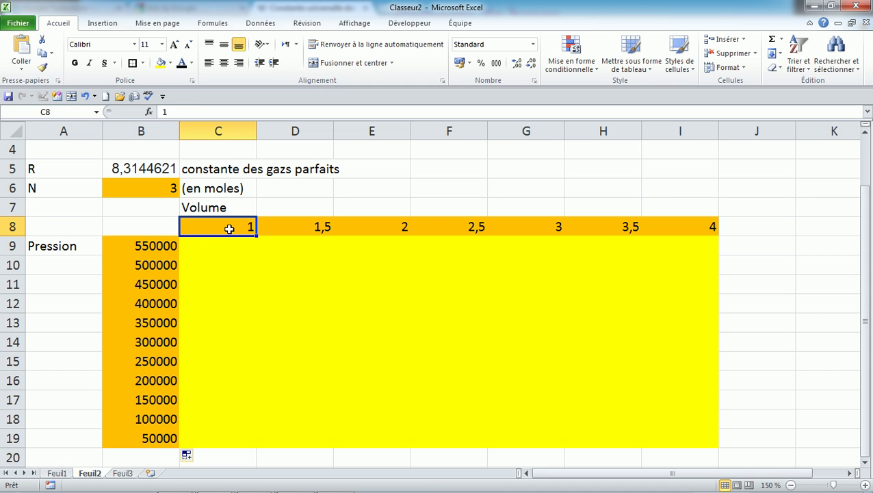
click(157, 246)
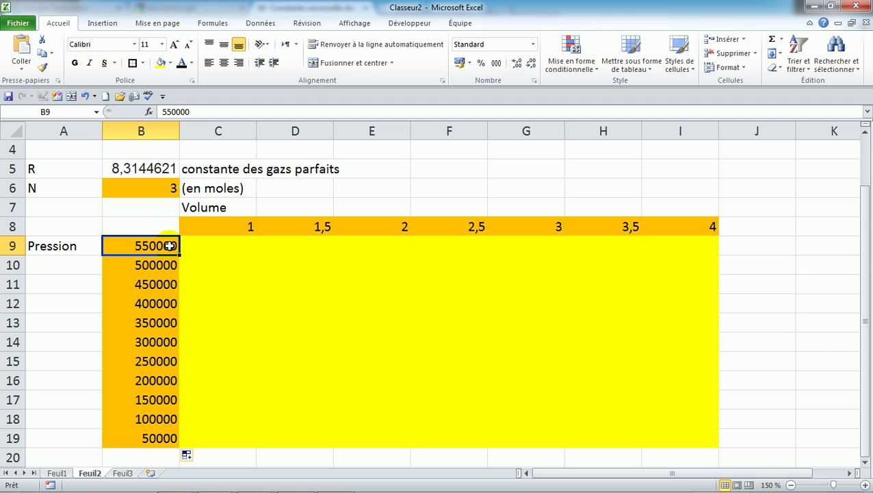
click(224, 252)
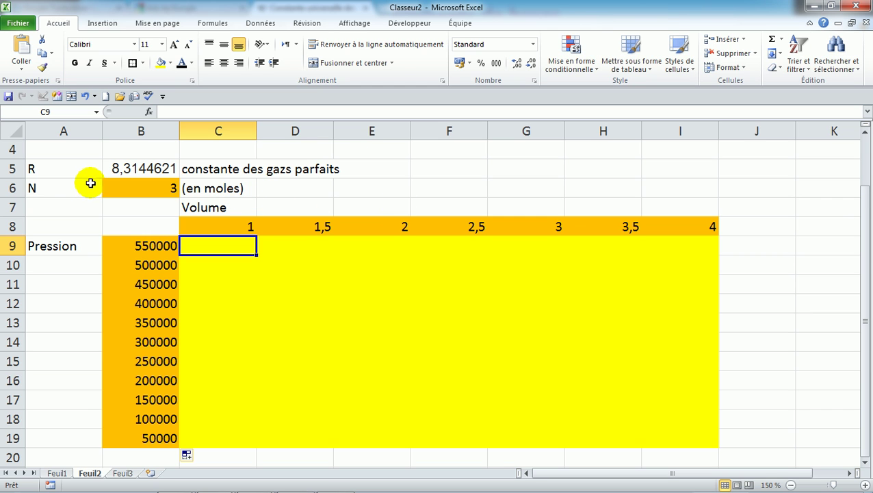
Step: Copy the entire Feuil2 sheet and paste it into Feuil3
click(16, 129)
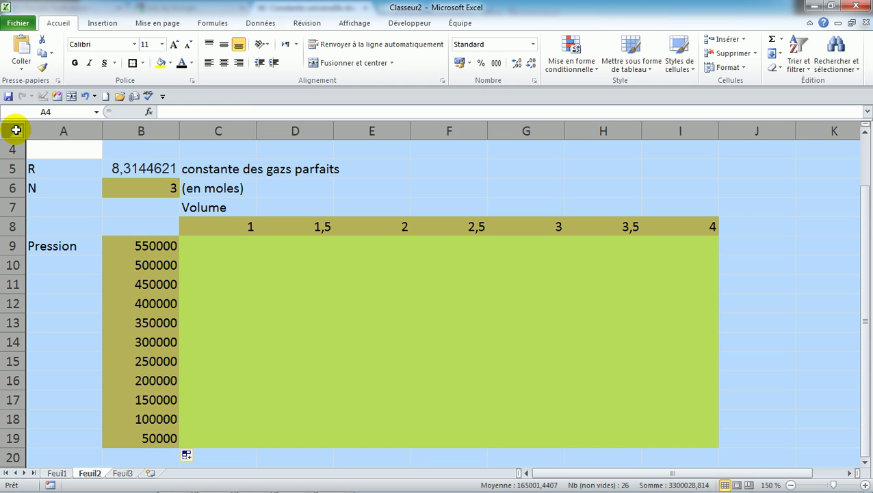
click(263, 284)
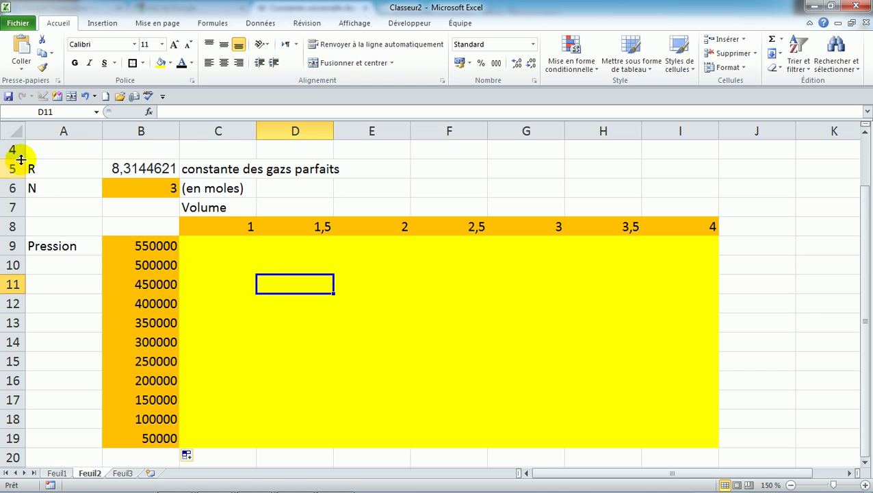
click(18, 133)
key(ctrl+c)
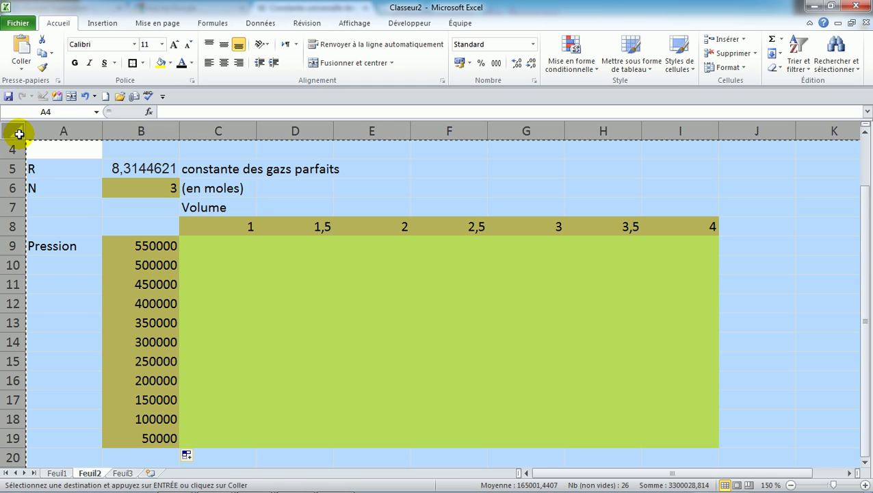
click(121, 473)
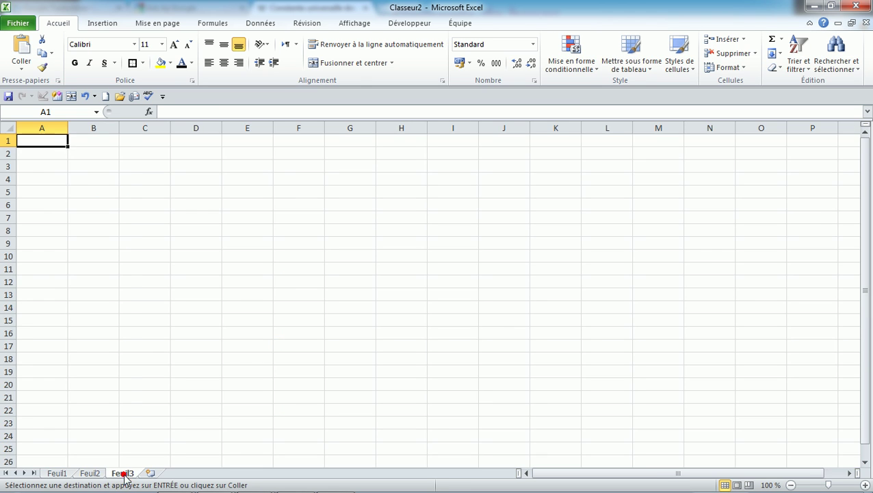
click(8, 130)
key(ctrl+v)
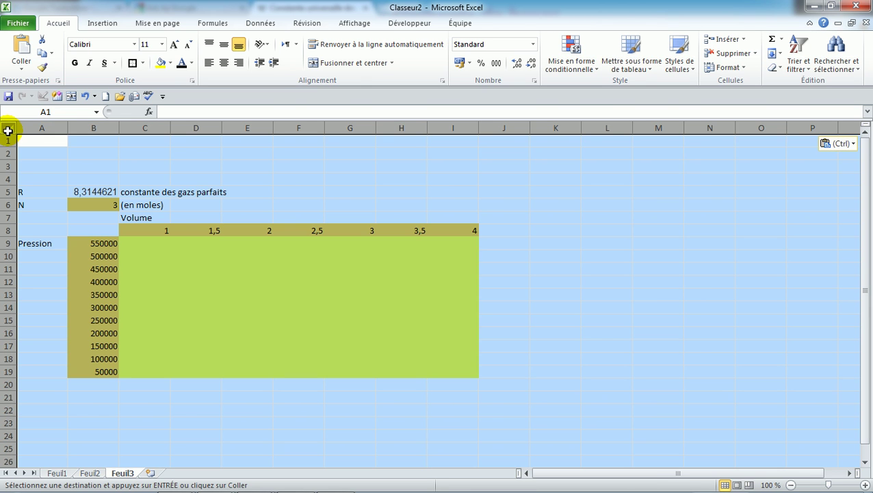
click(87, 169)
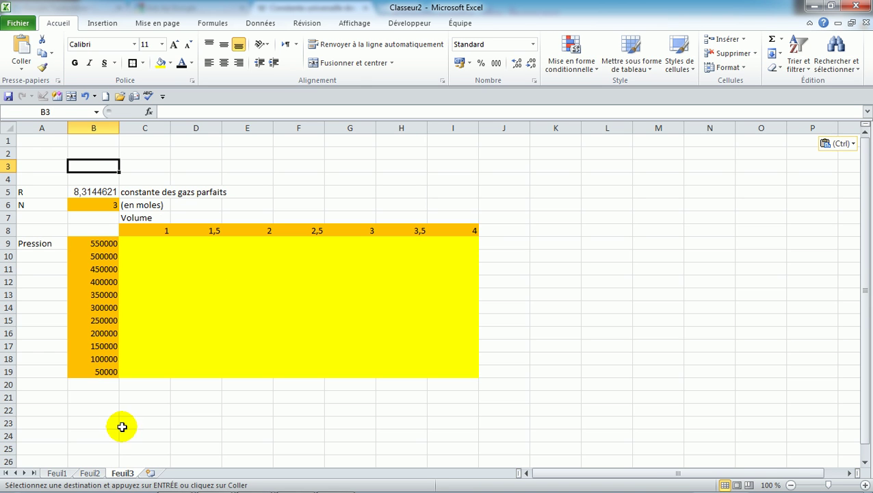
Step: Compare the Feuil3 copy against Feuil2, finishing on Feuil2 at cell B9
click(91, 473)
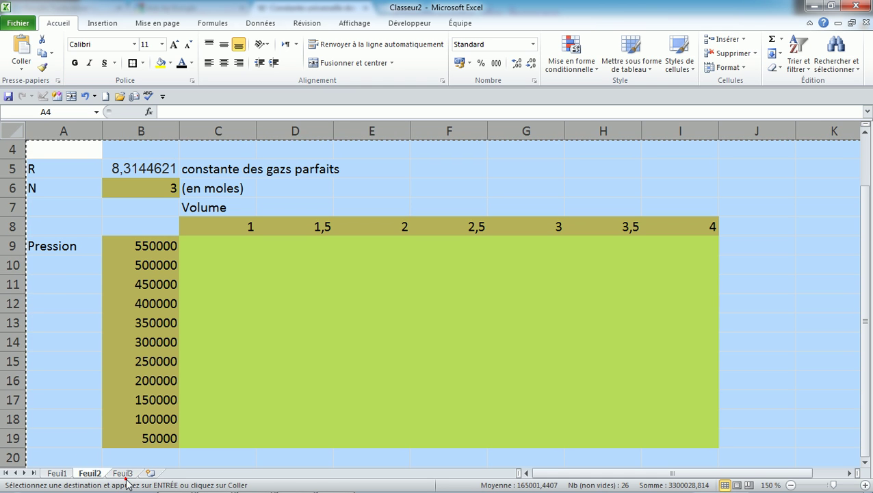
click(122, 473)
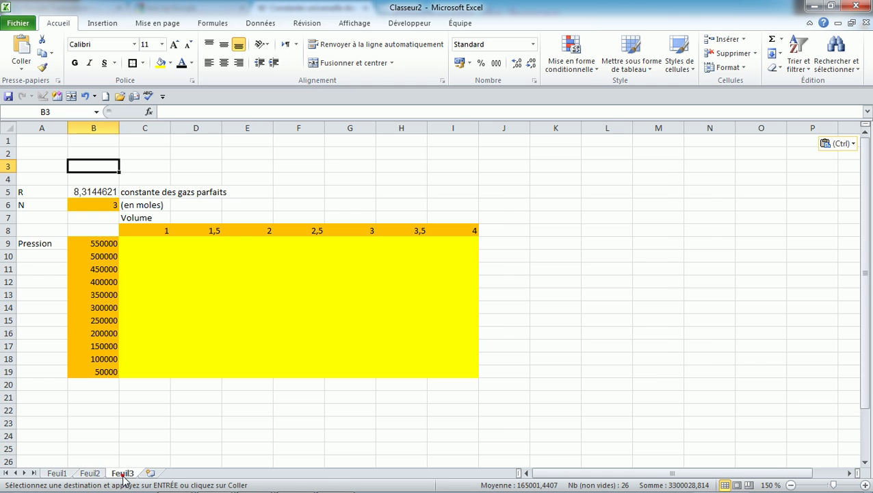
click(84, 473)
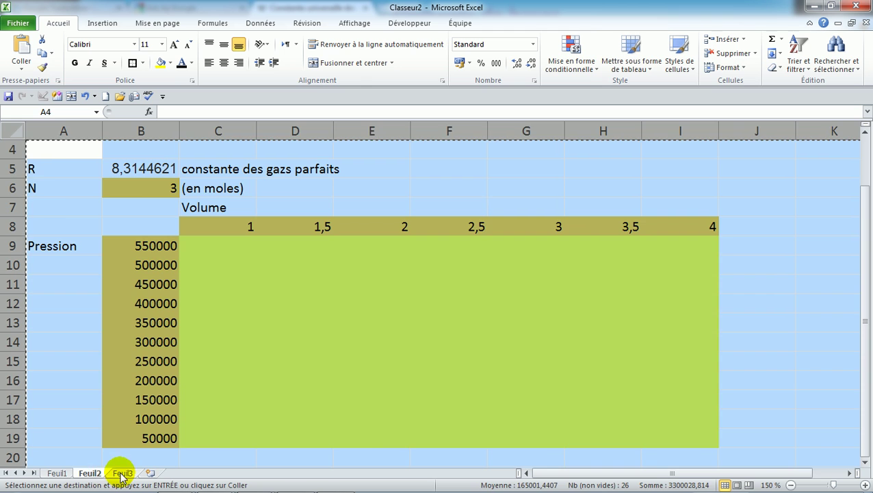
click(122, 473)
click(90, 473)
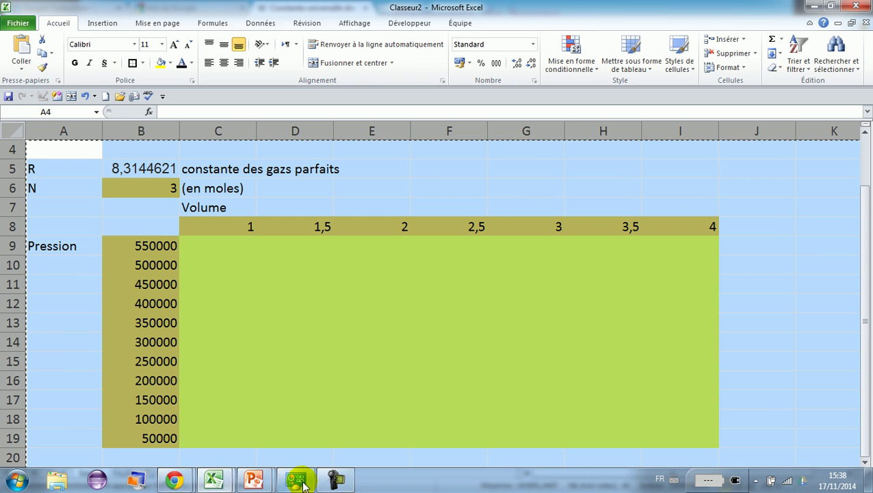
click(143, 244)
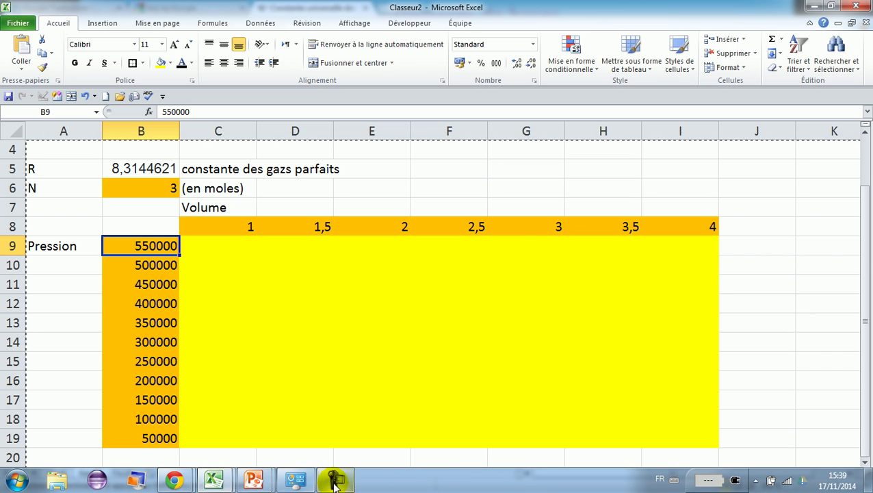
click(334, 480)
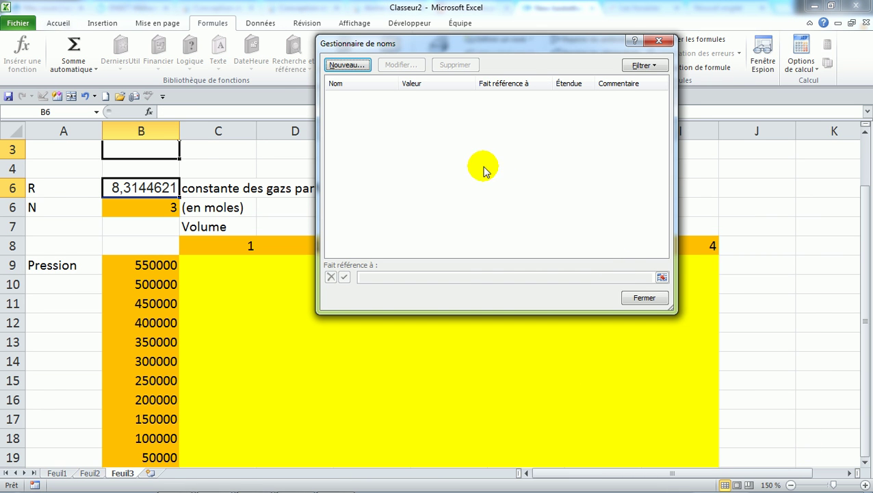
click(661, 43)
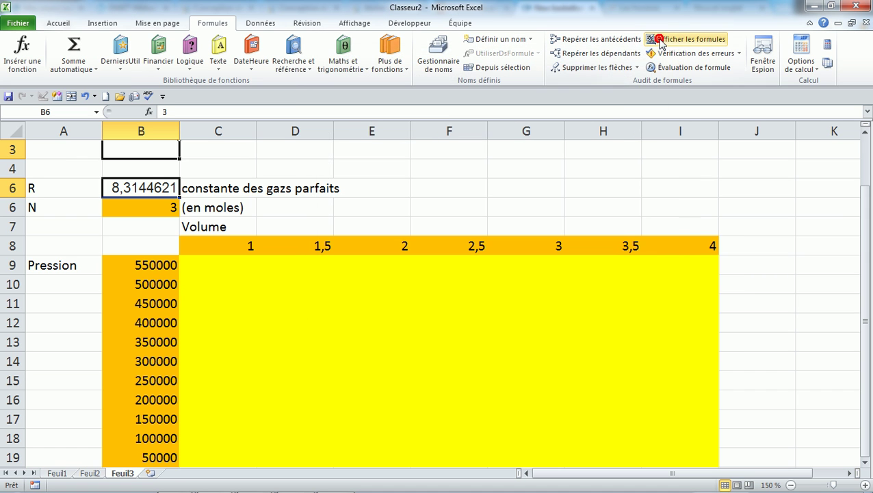
click(141, 206)
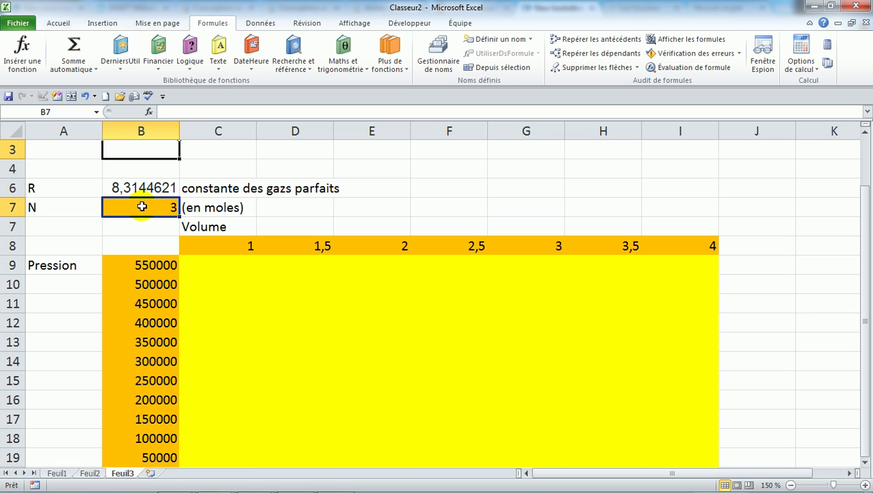
click(135, 189)
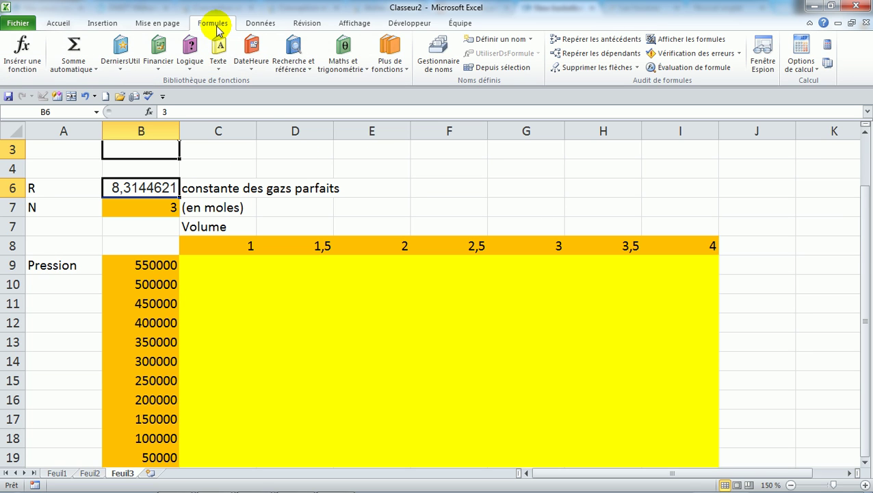
click(58, 25)
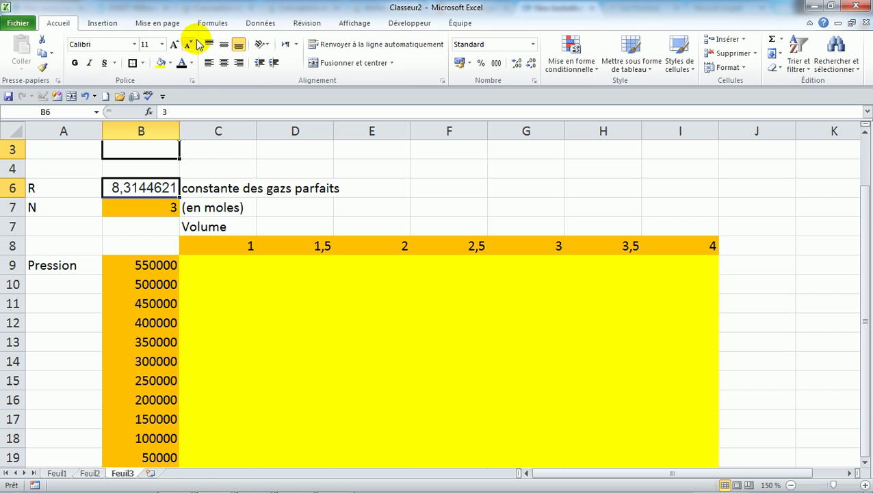
click(214, 26)
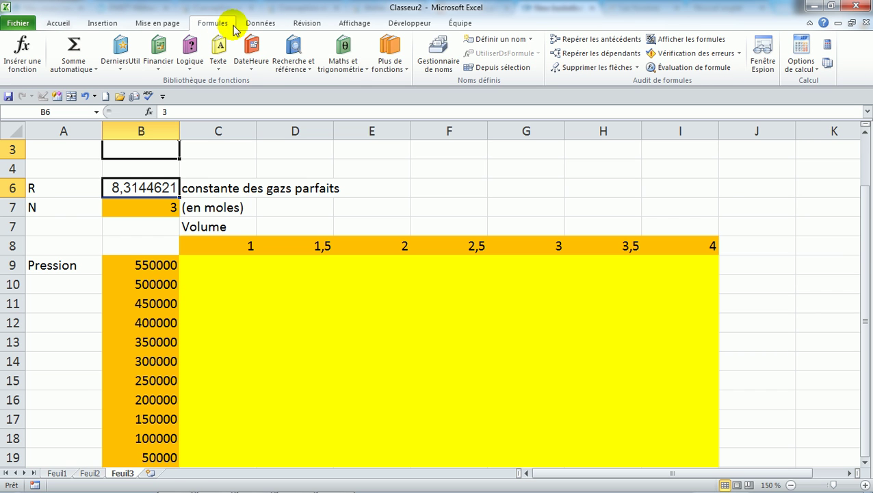
Step: Begin a new name in the Name Manager, cancel it, and reselect cell B6
click(435, 62)
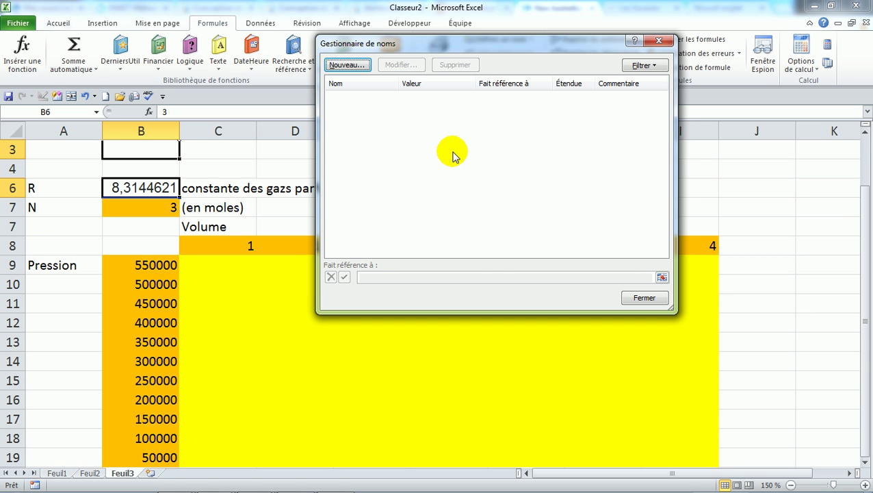
click(349, 66)
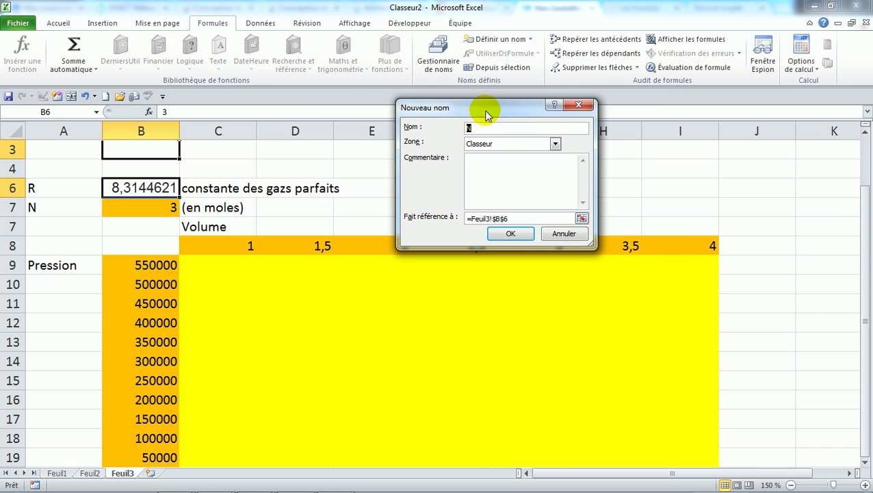
drag(486, 112, 545, 157)
click(540, 174)
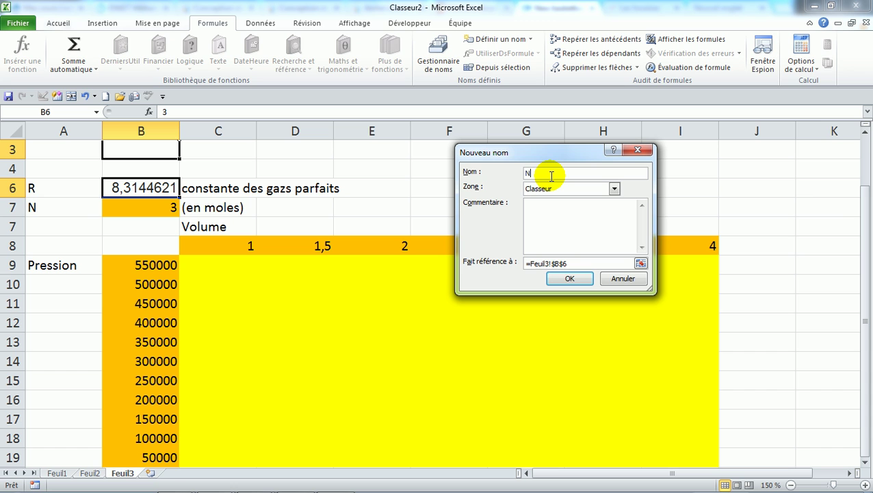
click(621, 278)
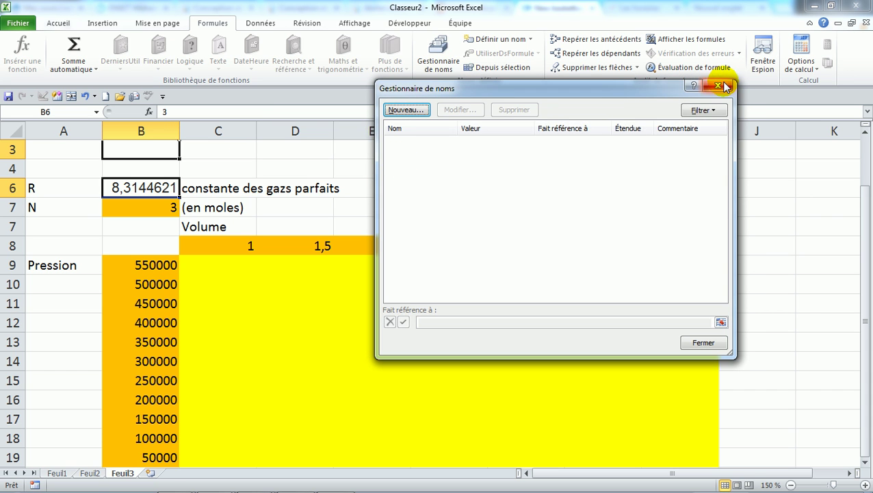
click(719, 85)
click(153, 209)
click(147, 188)
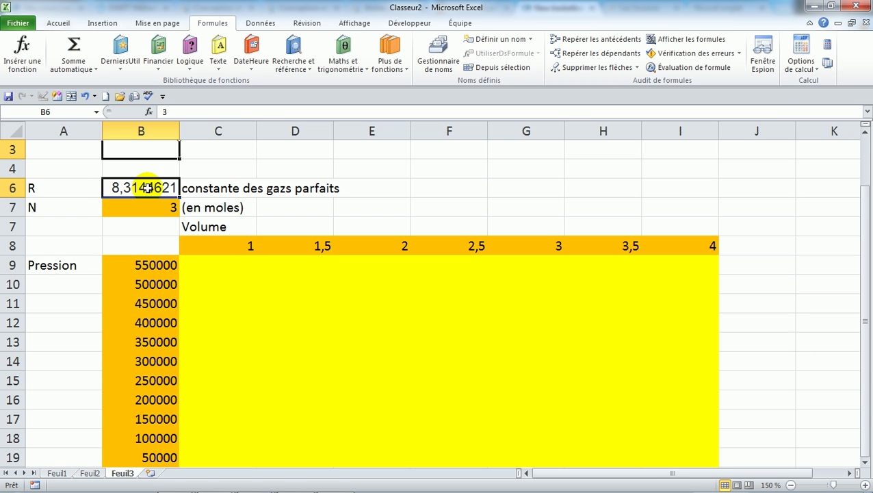
Step: Define the name CteGazParfait for cell B6
click(438, 51)
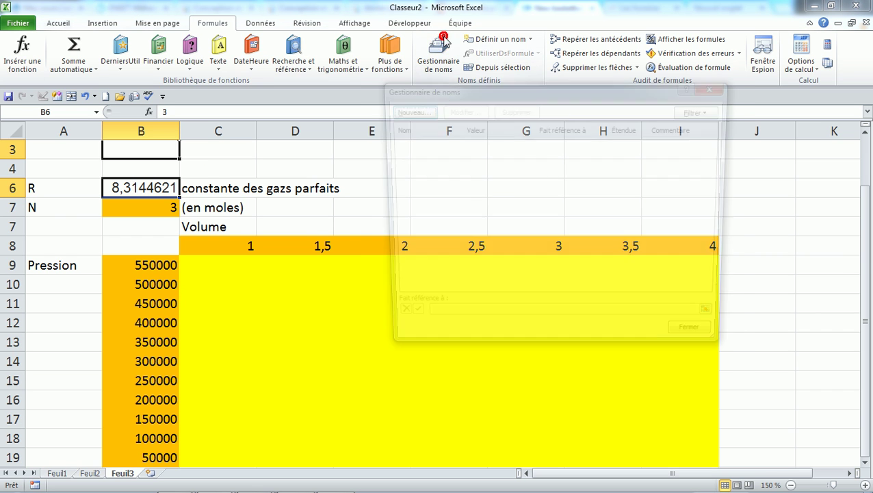
click(407, 109)
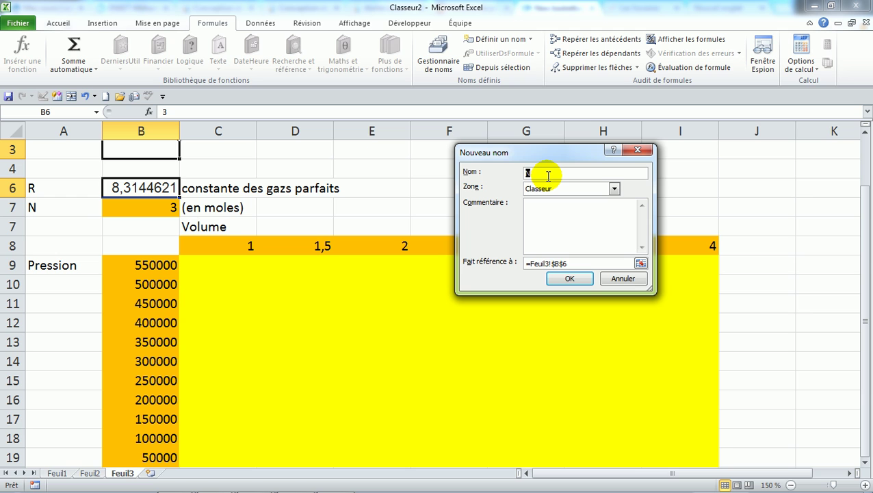
key(BackSpace)
text(Cte)
text(GazParfait)
key(Return)
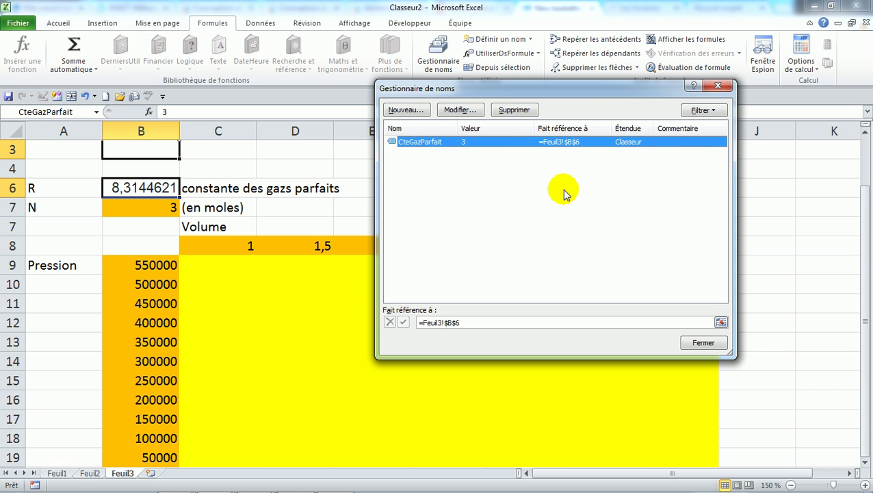
click(719, 86)
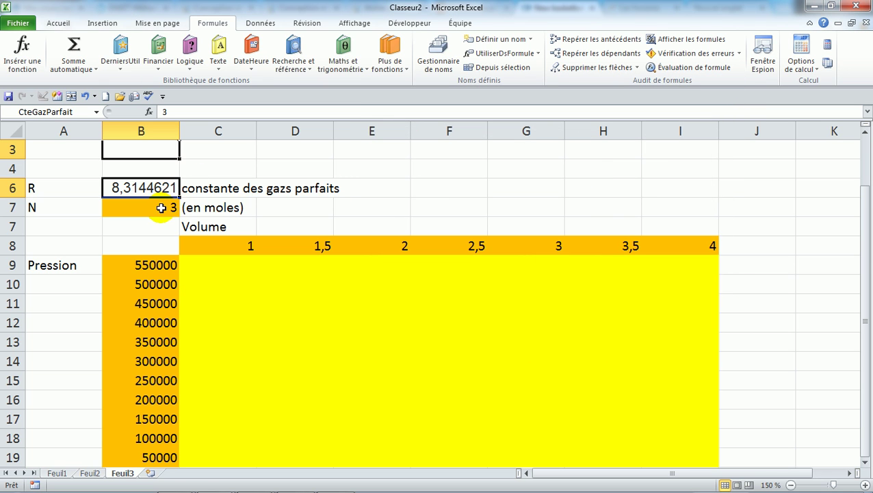
Step: Define the name NbreMoles for cell B7
click(162, 208)
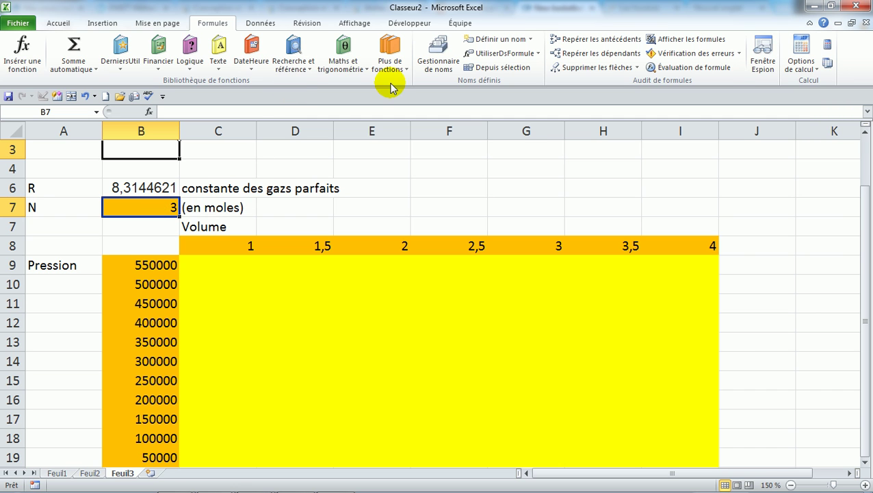
click(438, 55)
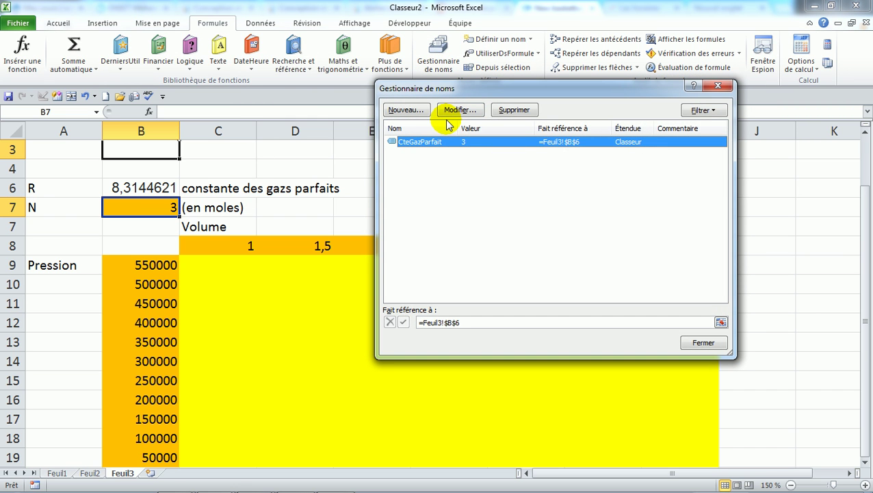
click(406, 110)
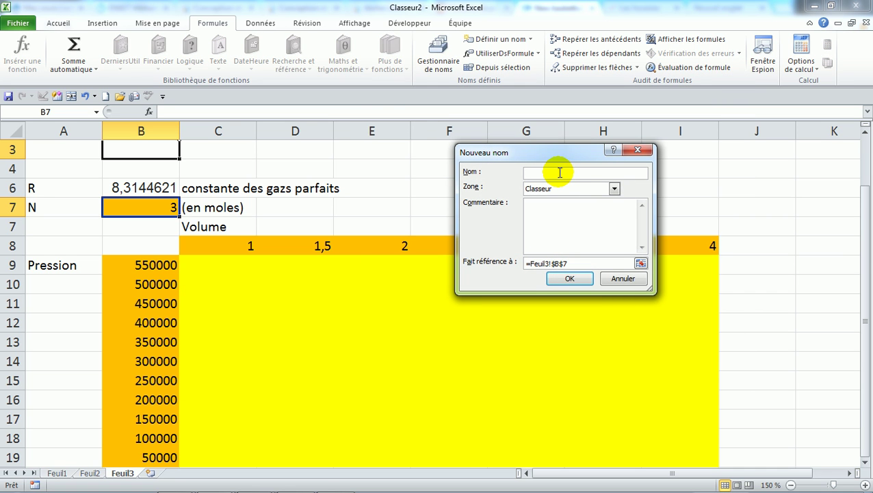
text(NbreMoles)
key(Return)
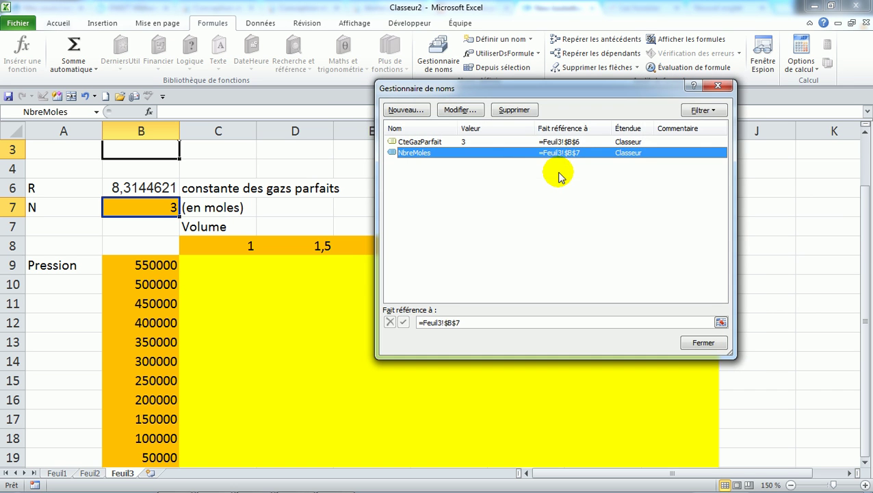
click(718, 84)
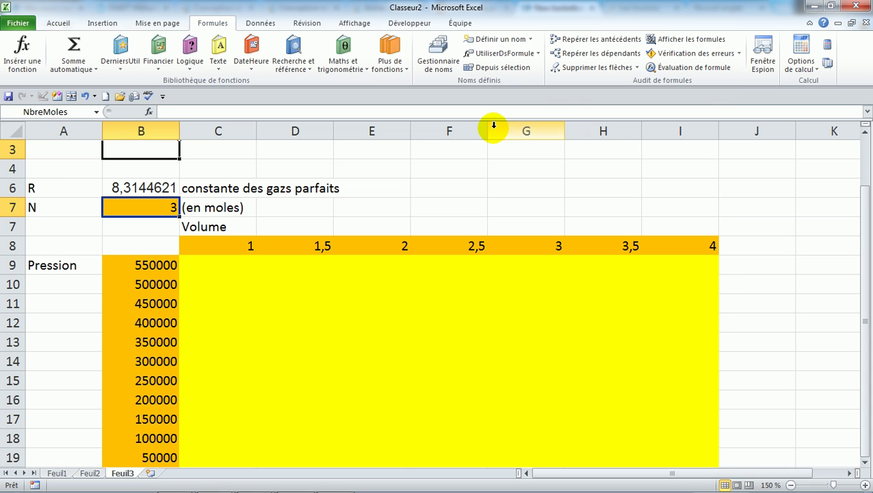
click(459, 192)
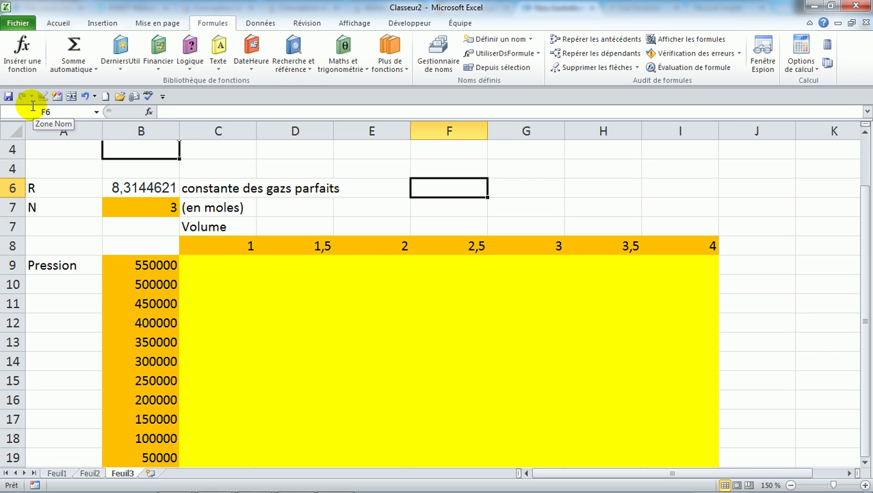
click(96, 112)
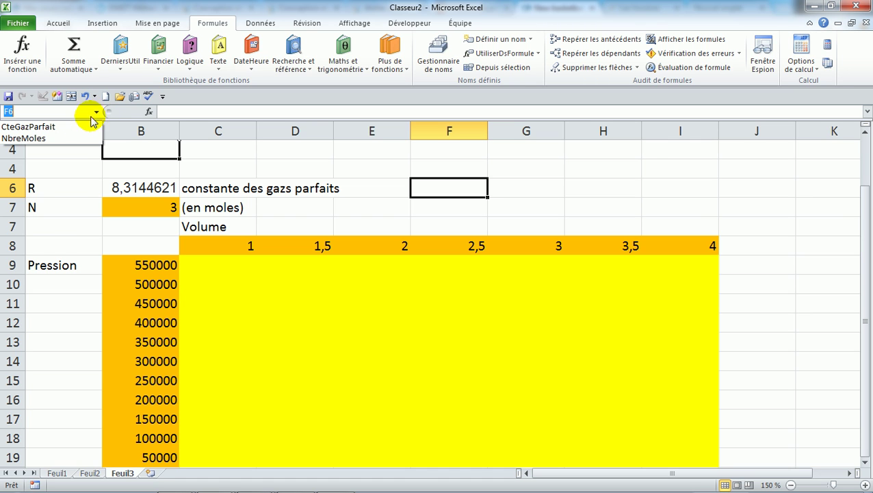
click(55, 128)
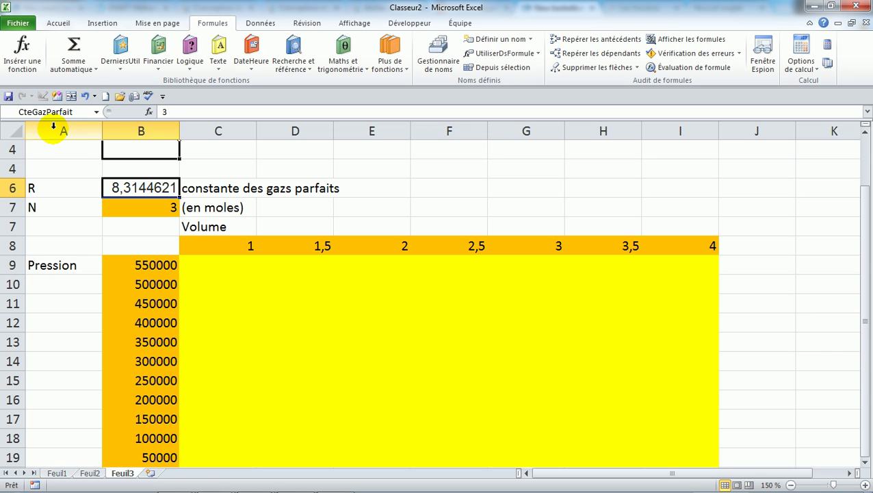
click(97, 113)
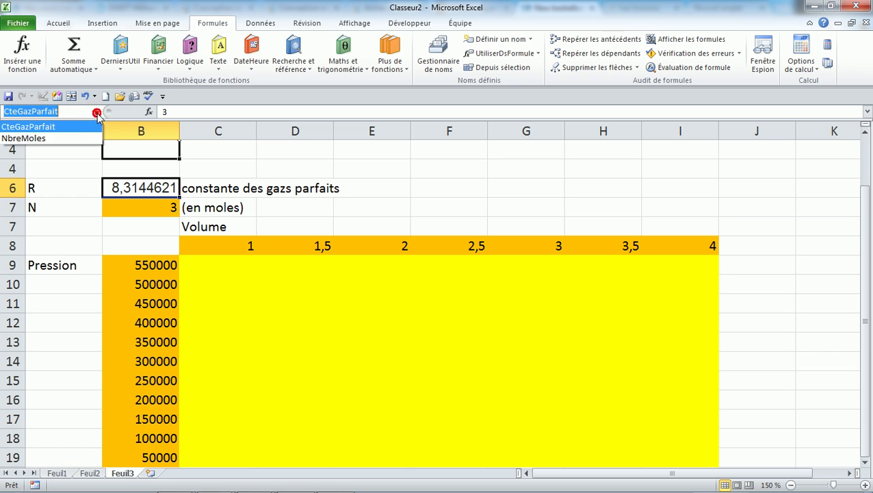
click(68, 139)
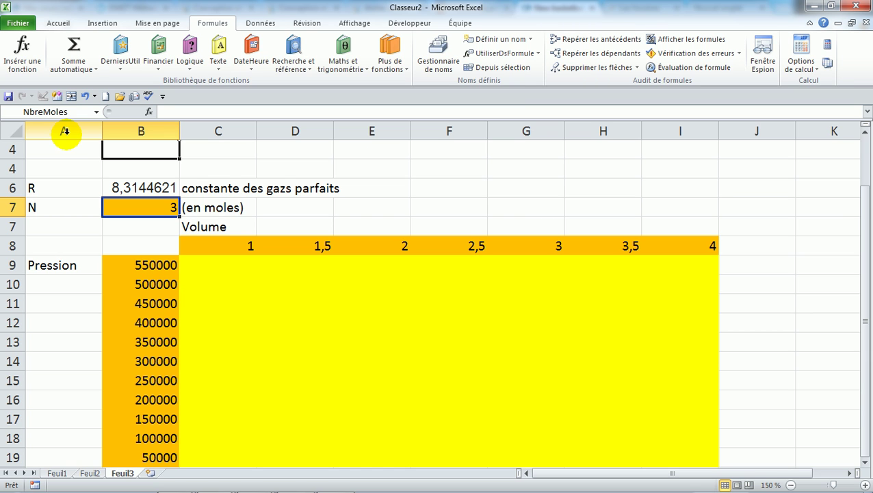
Step: Select the pressure values and accidentally extend the series into B20
click(142, 265)
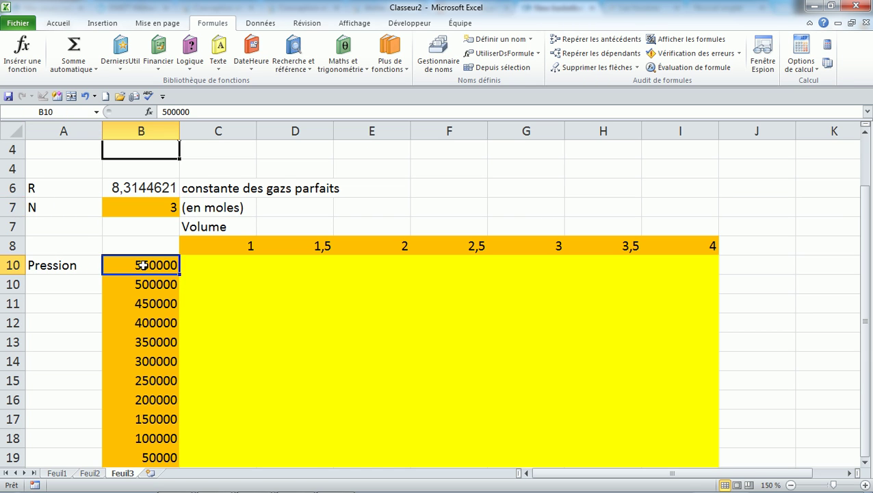
drag(142, 265, 141, 457)
mouse_move(141, 419)
mouse_down()
mouse_move(142, 380)
mouse_move(142, 399)
mouse_up()
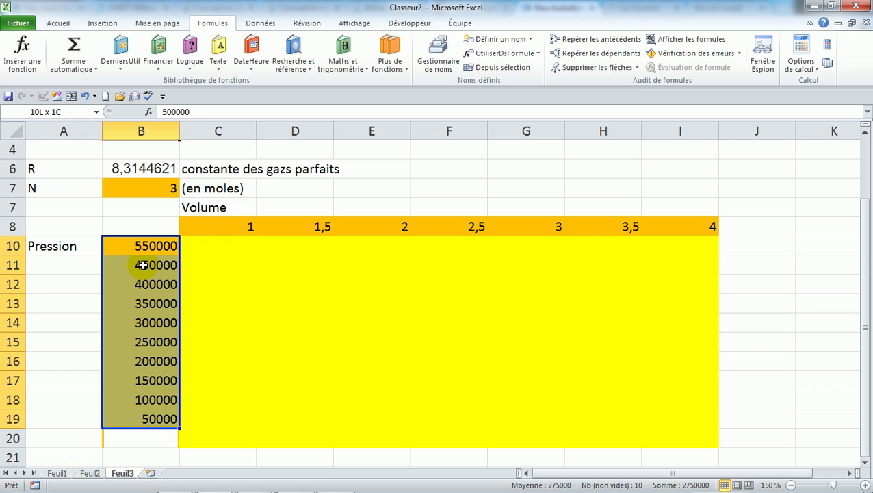
key(Down)
key(Down)
key(Down)
key(Down)
key(Down)
key(Down)
key(Down)
key(Down)
key(Down)
key(Down)
key(Up)
key(Up)
key(Up)
key(Down)
key(Down)
key(Down)
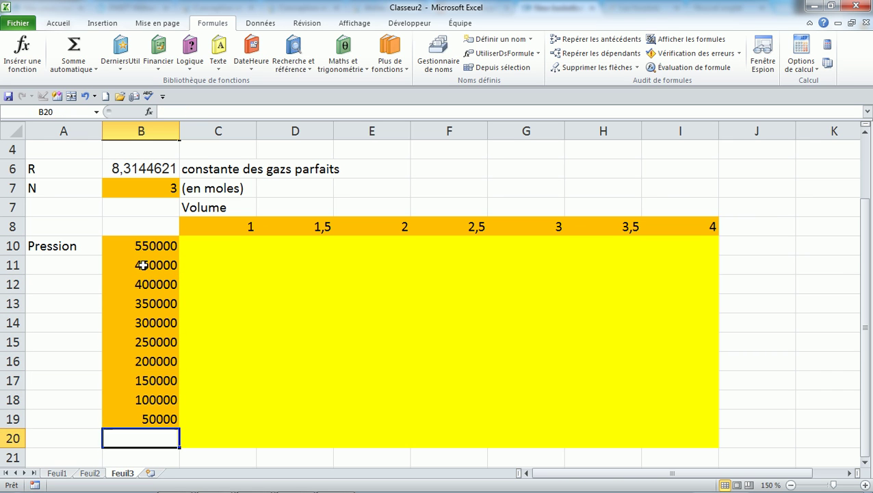
key(Down)
key(Down)
key(Down)
key(Up)
key(Up)
key(Up)
key(Up)
key(Up)
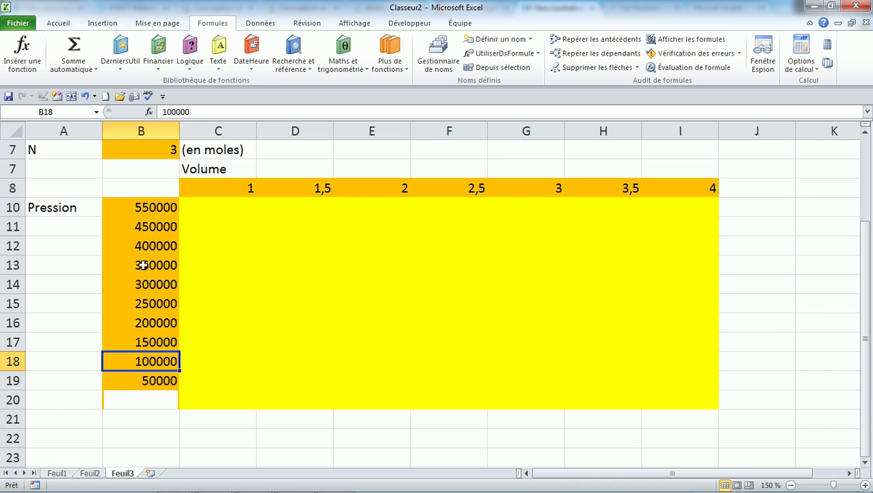
key(shift+Down)
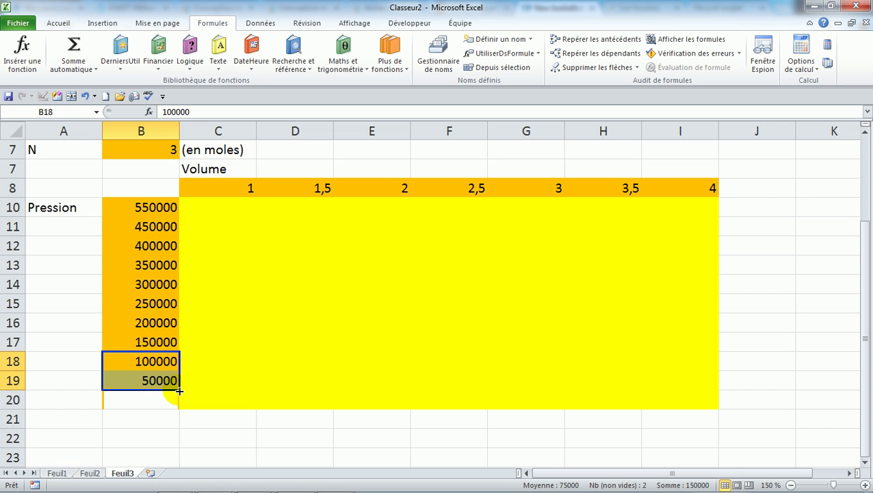
drag(178, 390, 176, 401)
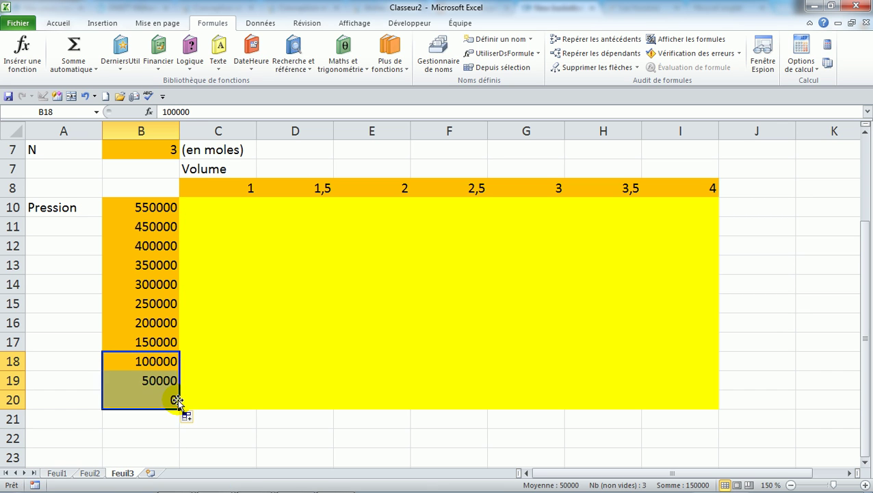
Step: Delete row 20 holding the stray 0, then select B9:B19
click(176, 400)
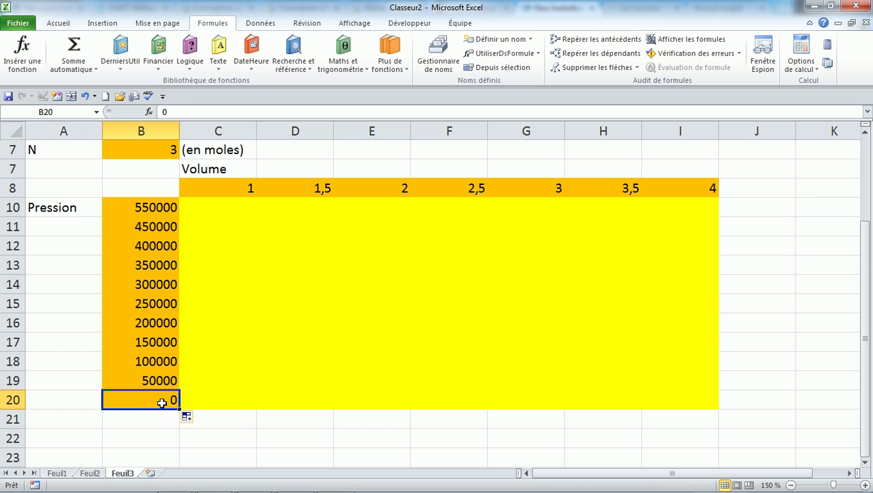
click(13, 402)
right_click(13, 402)
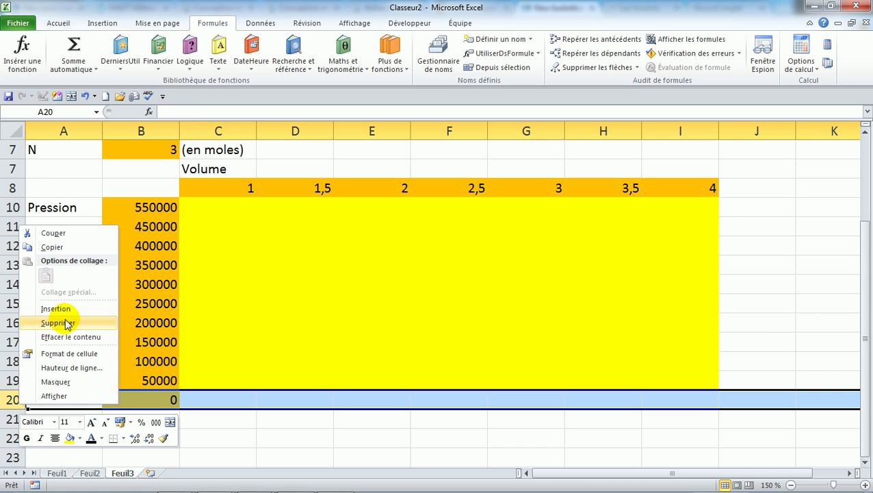
click(67, 324)
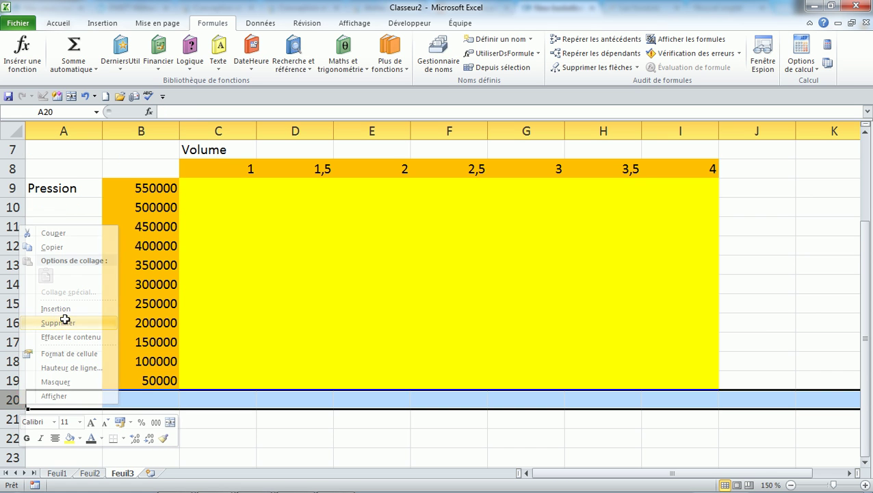
click(155, 382)
drag(153, 188, 155, 385)
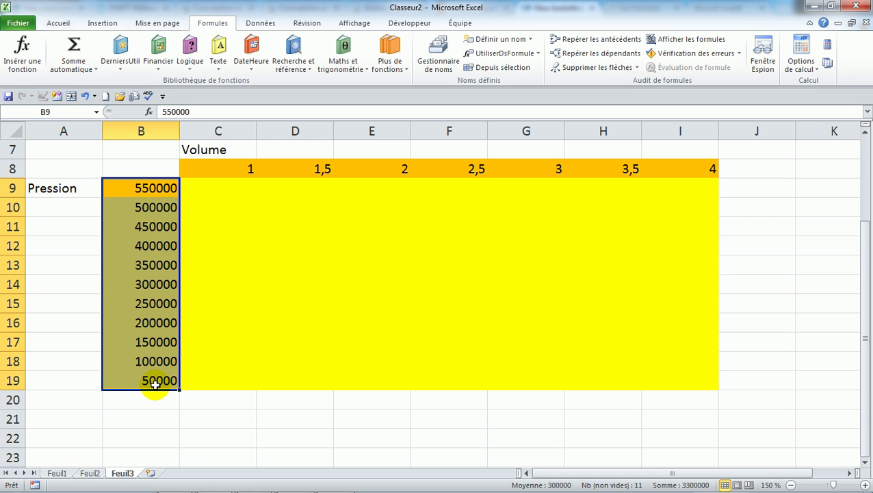
Step: Create the workbook name Pression referring to the pressures in B9:B19
click(437, 53)
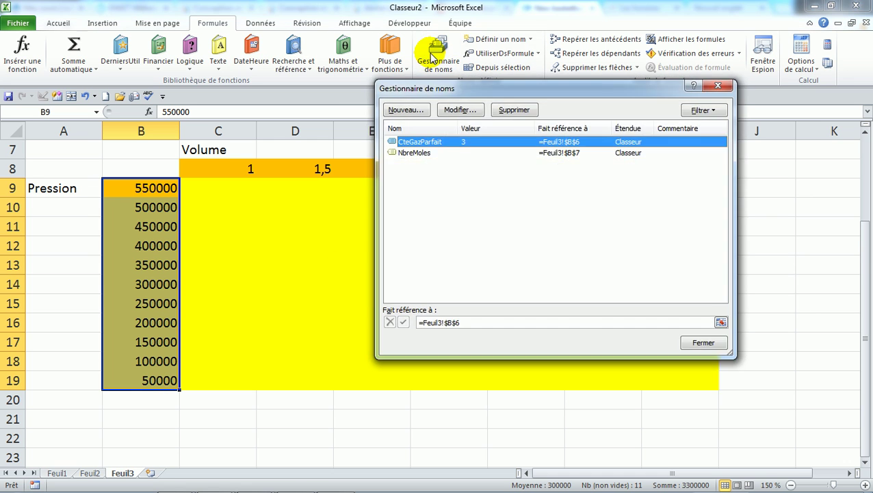
click(411, 112)
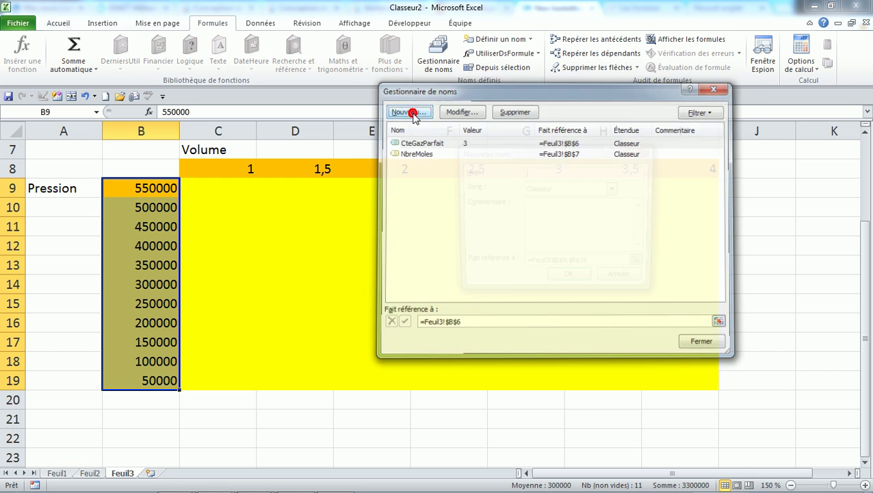
click(533, 178)
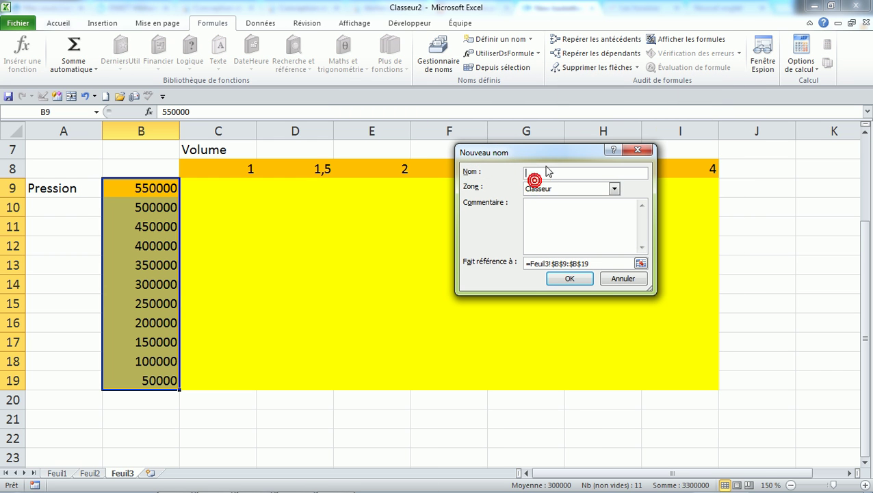
text(Pression)
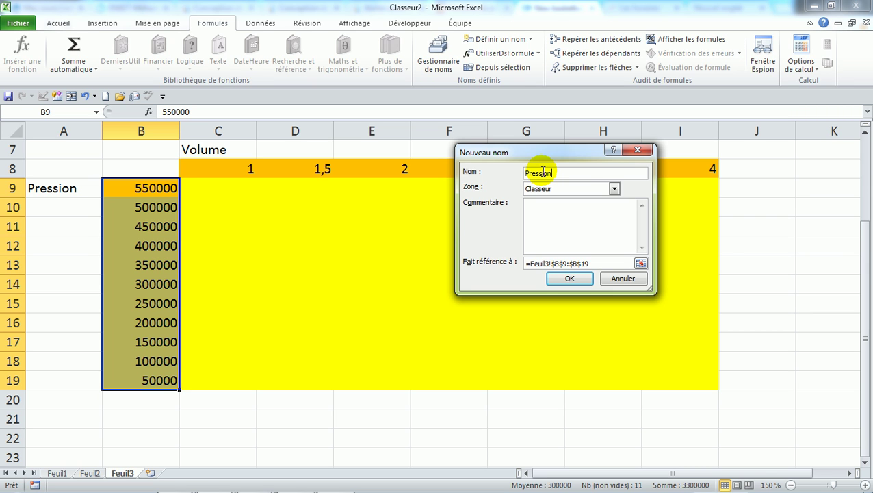
click(575, 284)
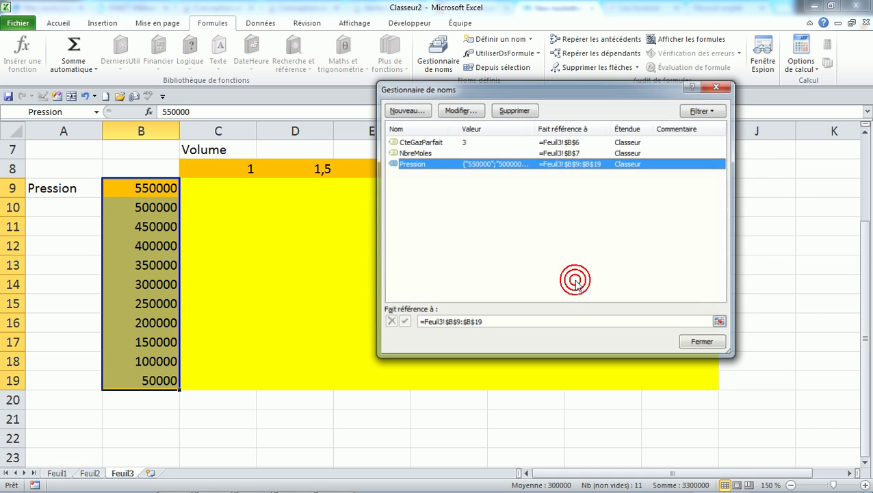
click(703, 343)
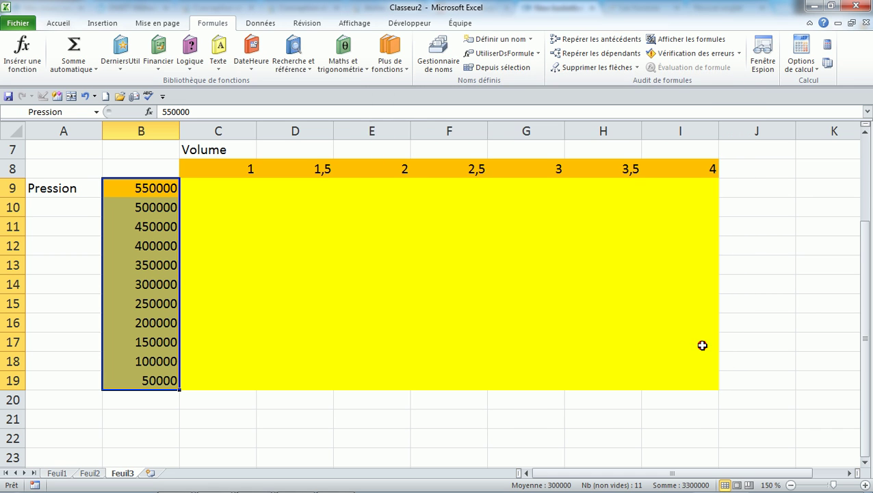
click(515, 309)
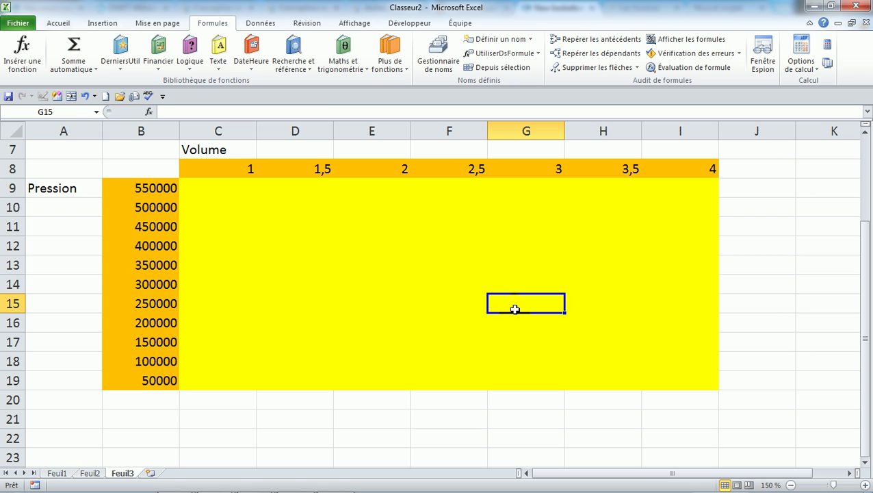
text(=)
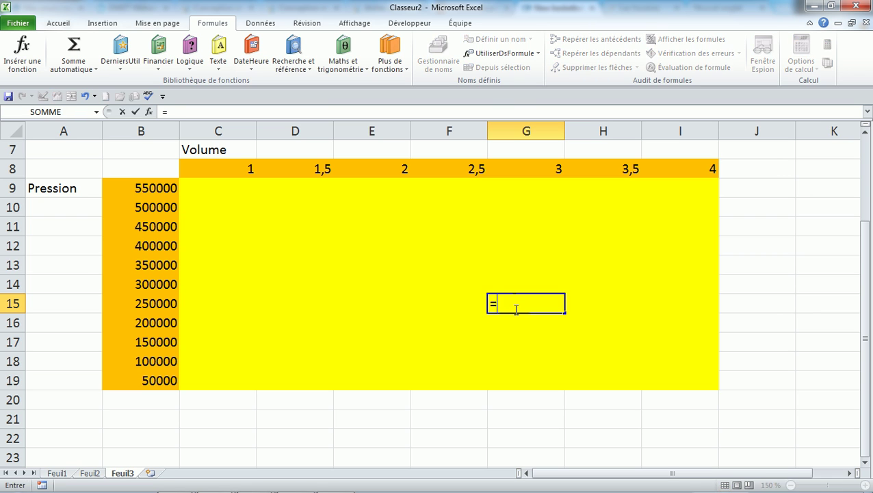
text(per)
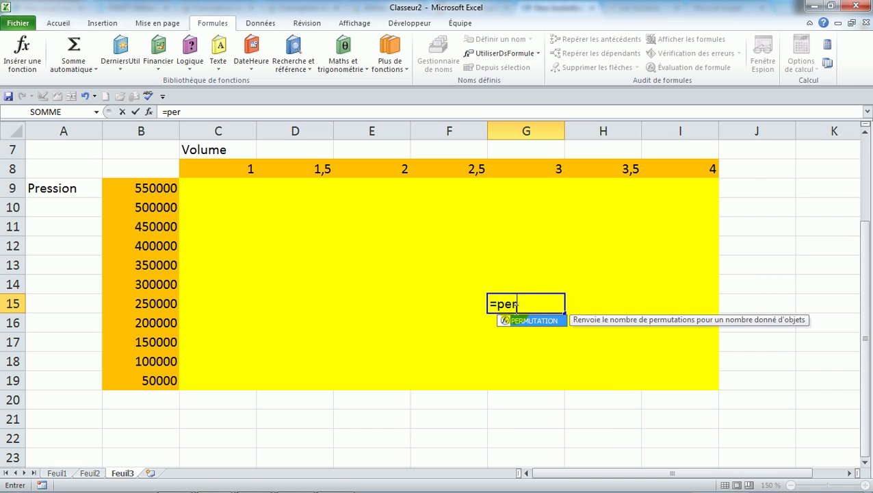
key(BackSpace)
key(BackSpace)
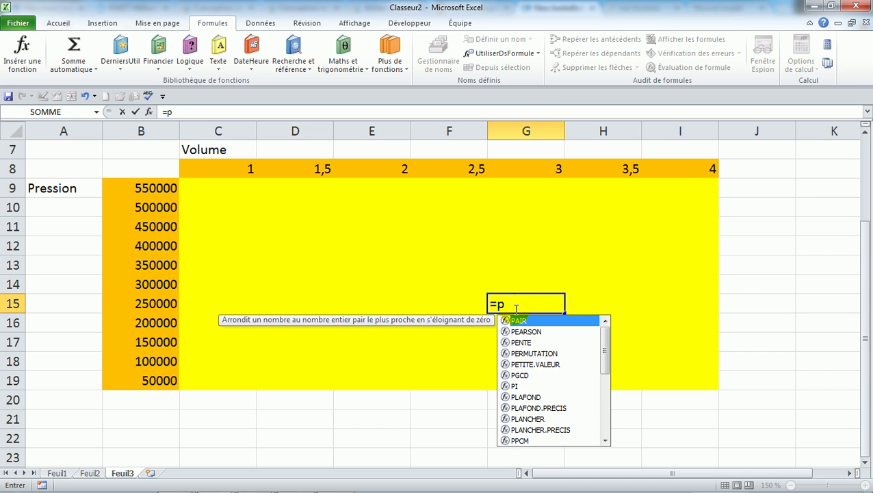
text(re)
double_click(525, 321)
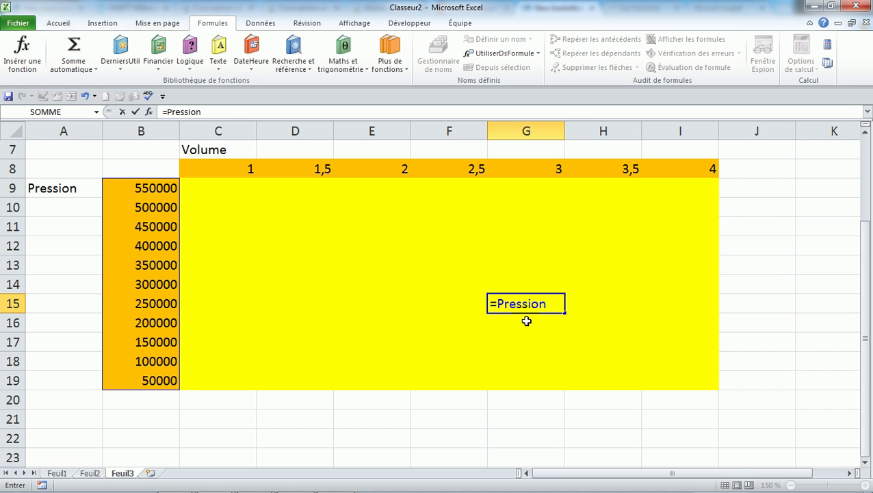
key(Return)
key(Down)
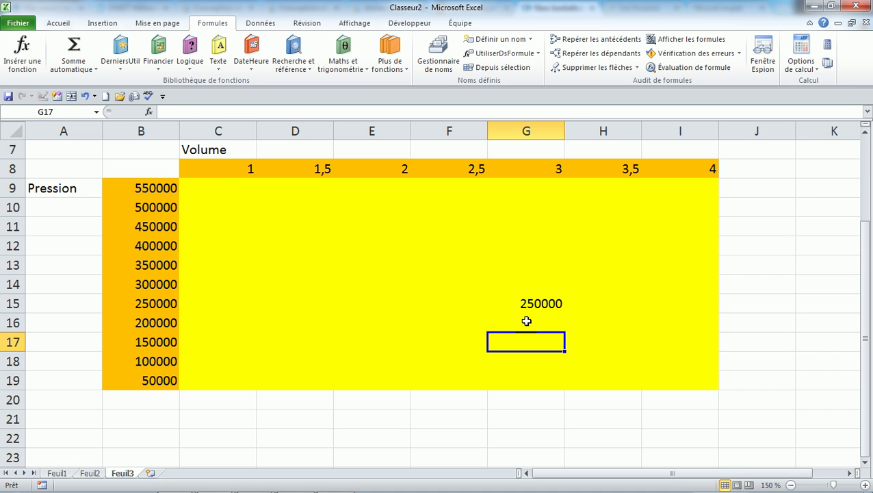
key(Up)
key(Up)
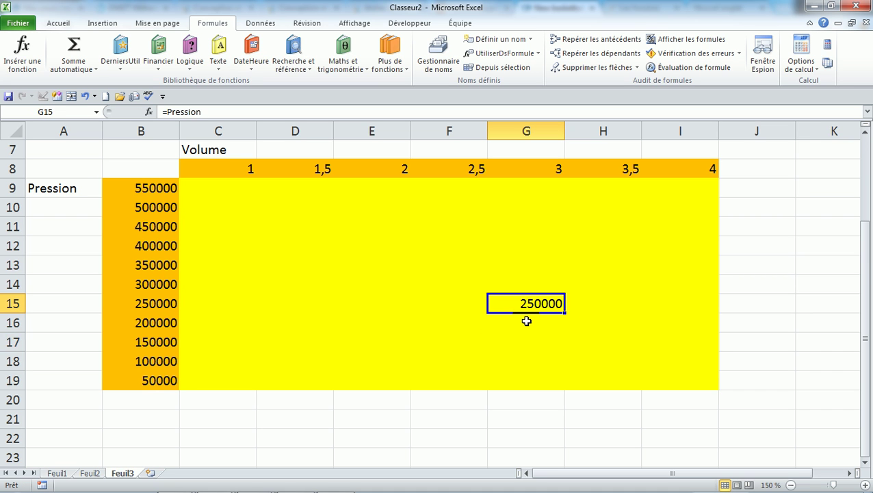
drag(565, 313, 714, 315)
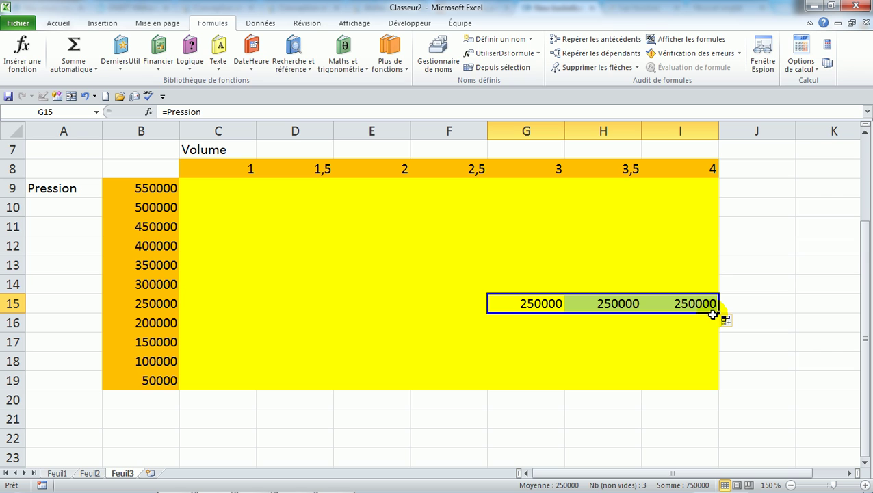
click(533, 302)
drag(565, 314, 566, 355)
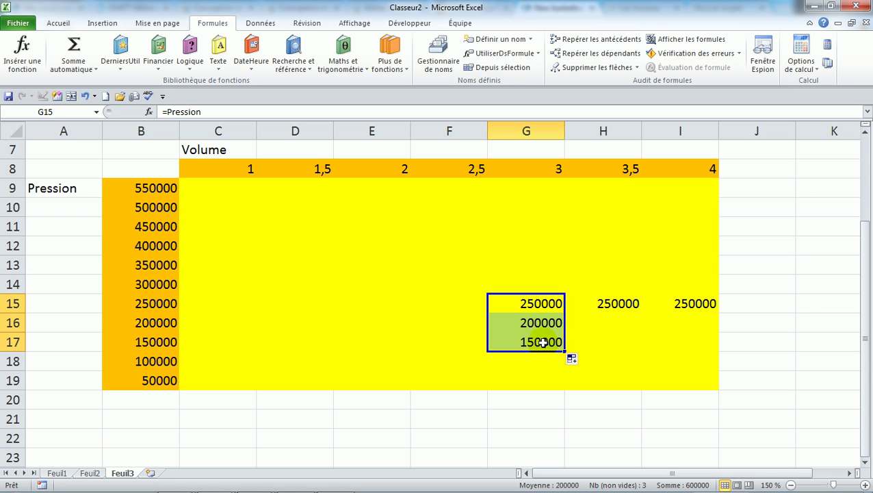
click(537, 342)
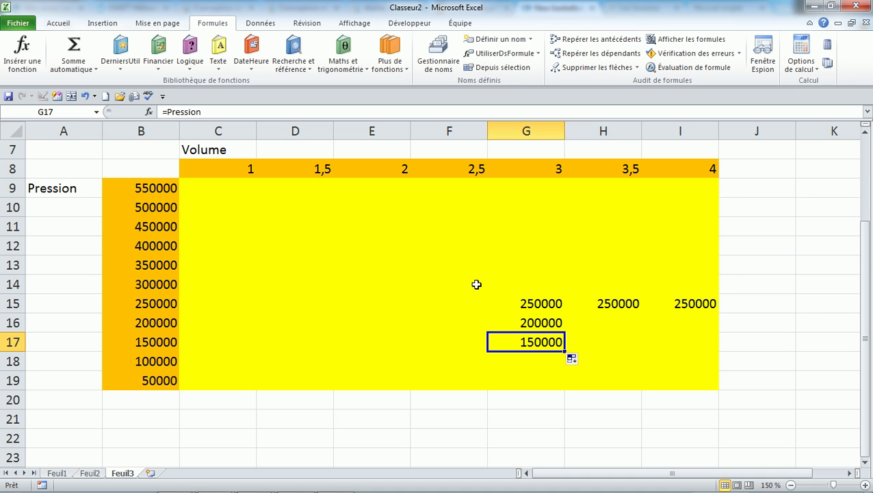
click(209, 111)
drag(543, 307, 640, 345)
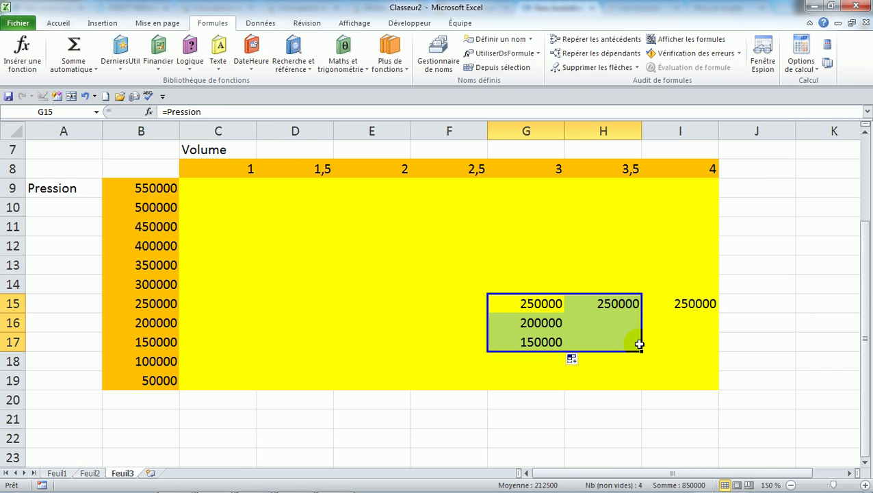
key(Delete)
click(688, 301)
key(Delete)
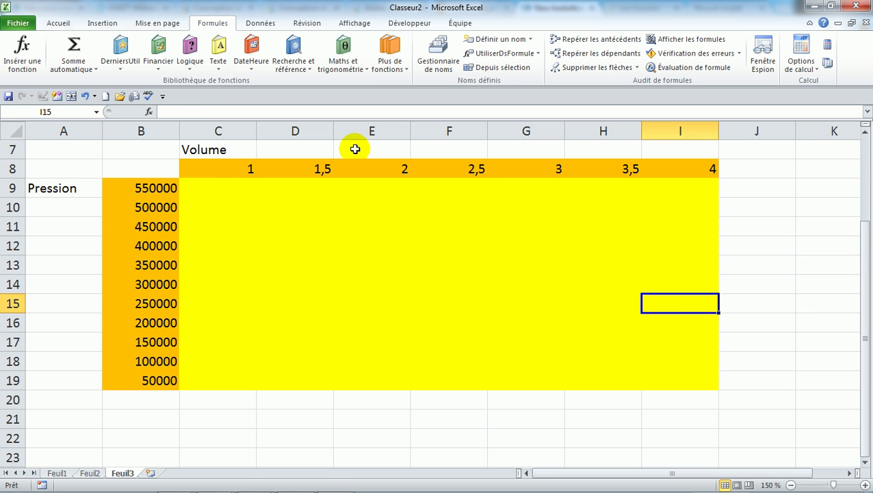
click(220, 175)
Step: Extend the selection to C8:I8 and name that range Volume
key(shift+Right)
key(shift+Right)
key(shift+Right)
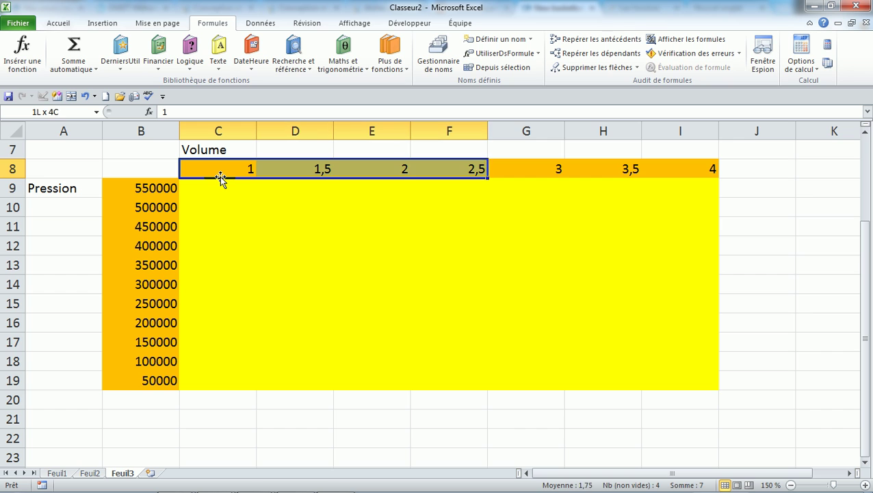
key(shift+Right)
key(shift+Right)
key(shift+Right)
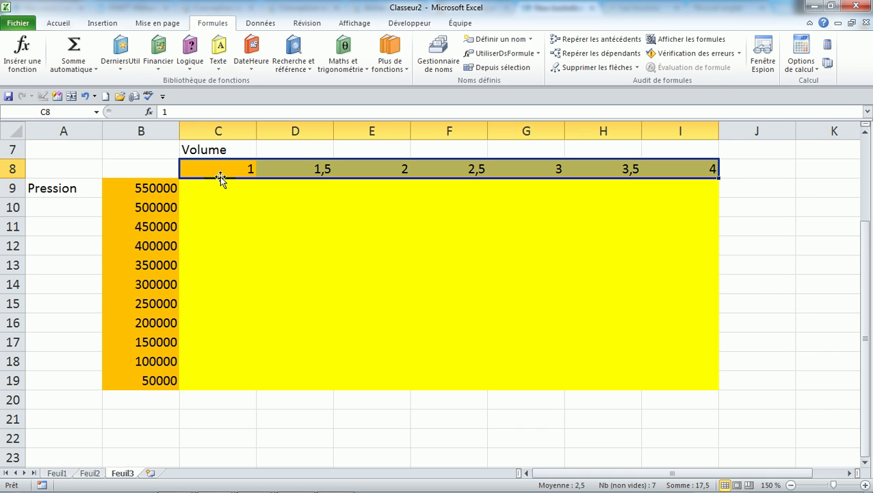
click(439, 54)
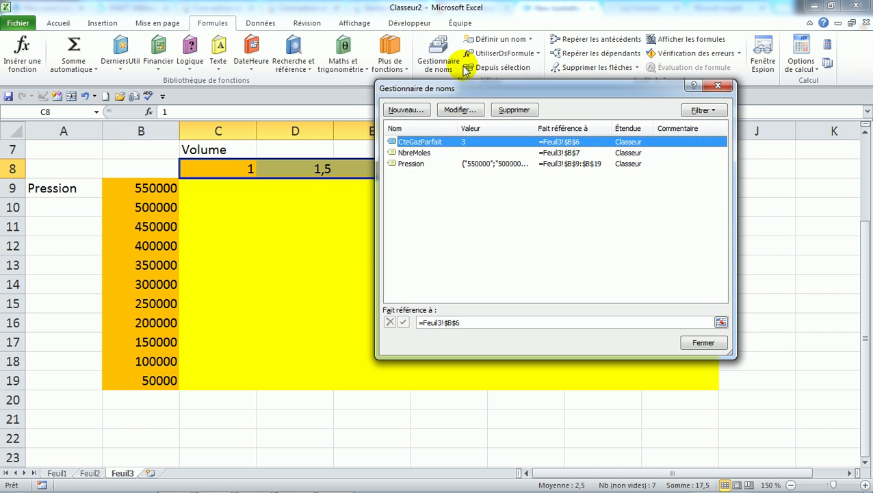
click(406, 109)
text(Volume)
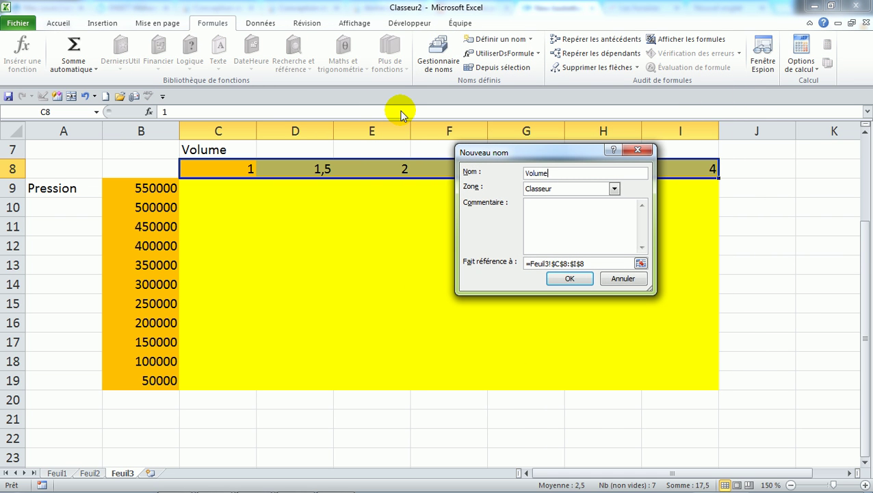
key(Return)
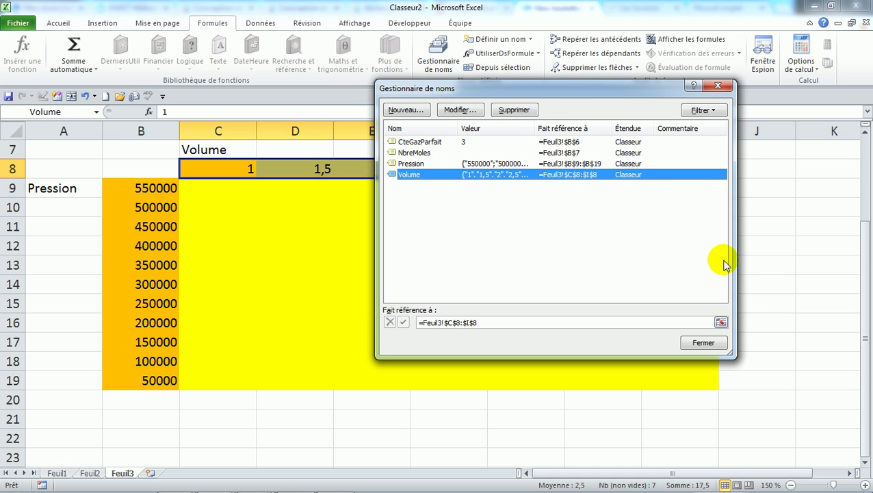
click(703, 343)
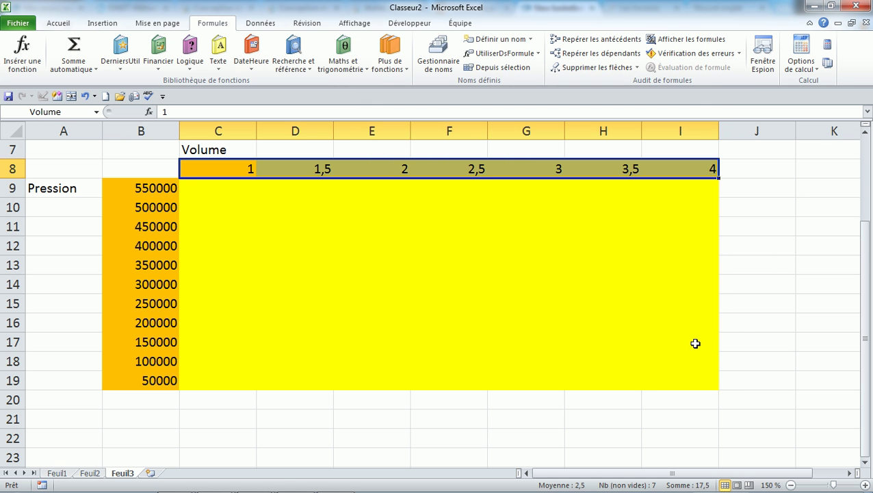
Step: Test =Volume in E13, fill it across E13:G16, then delete those test values
click(350, 259)
text(=volume)
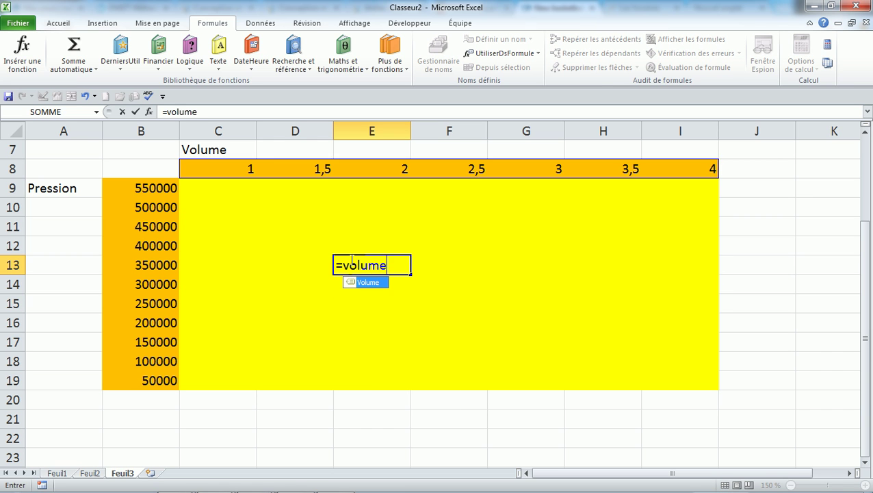
key(Return)
click(393, 265)
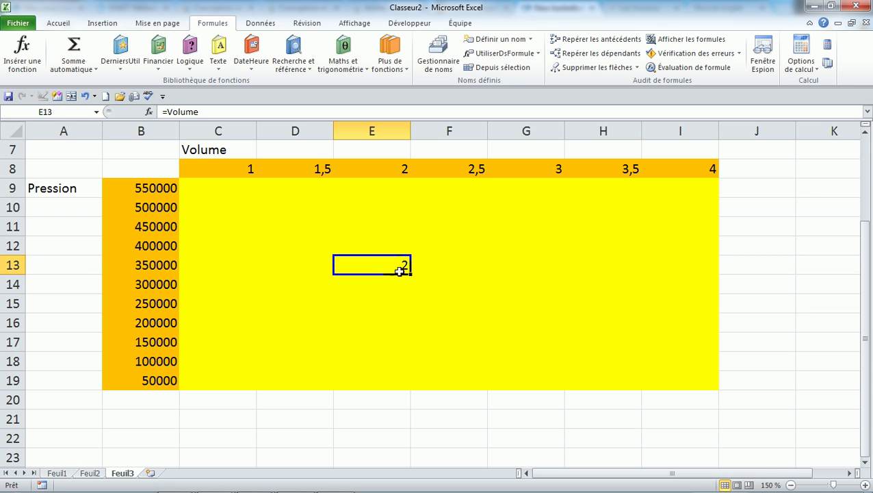
drag(410, 274, 406, 334)
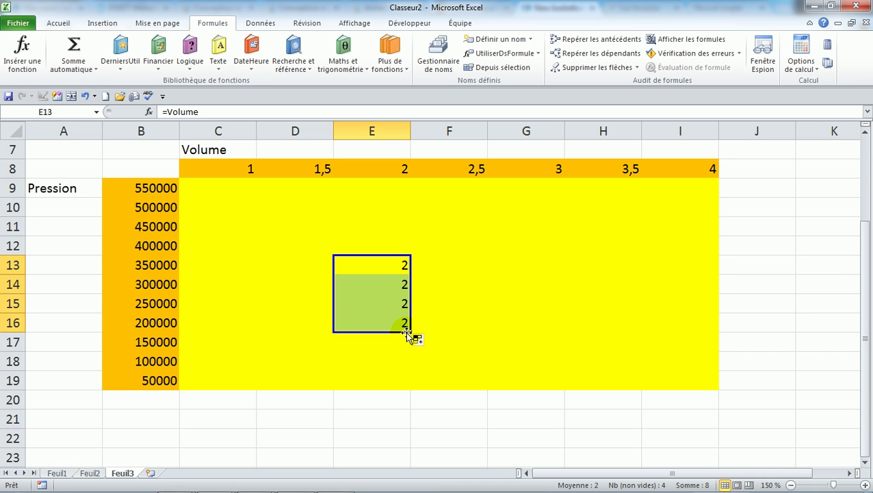
drag(410, 332, 573, 332)
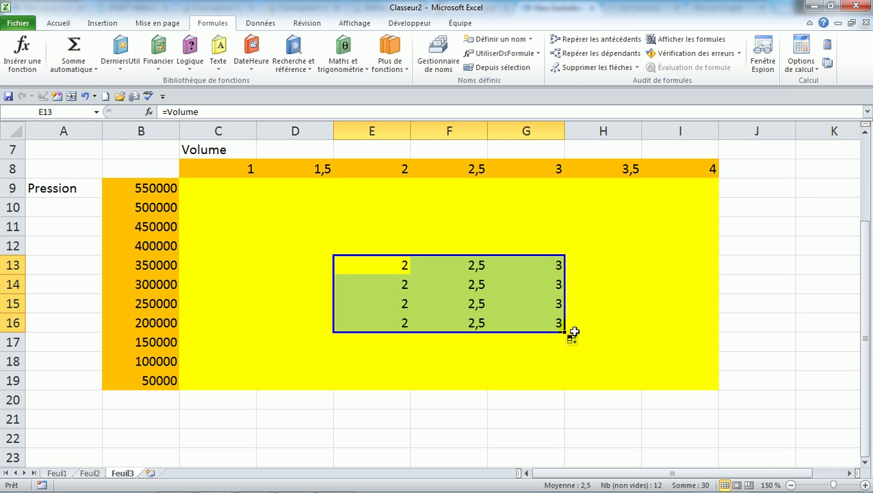
key(Delete)
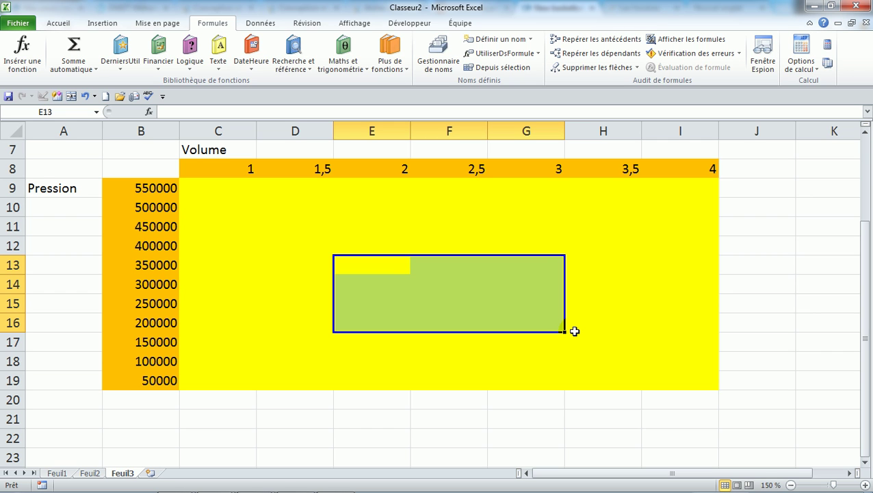
Step: Check via the Name Box which cells CteGazParfait and NbreMoles point to, then select B5
click(97, 112)
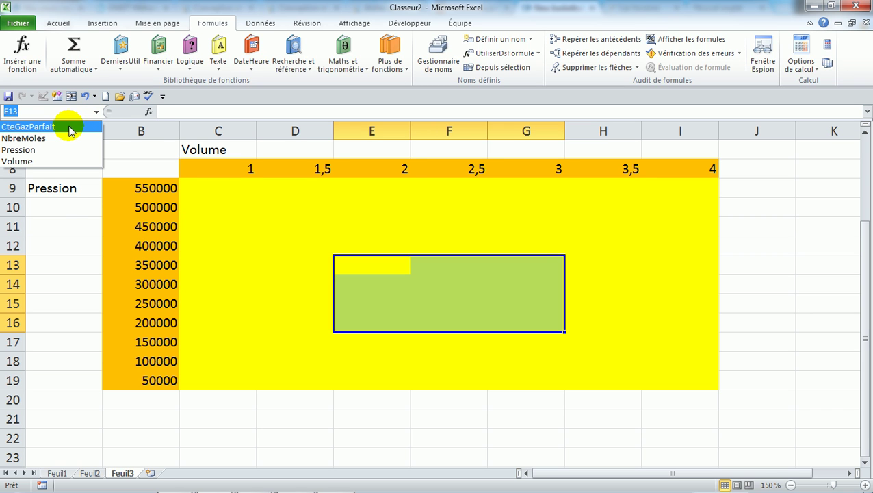
click(71, 128)
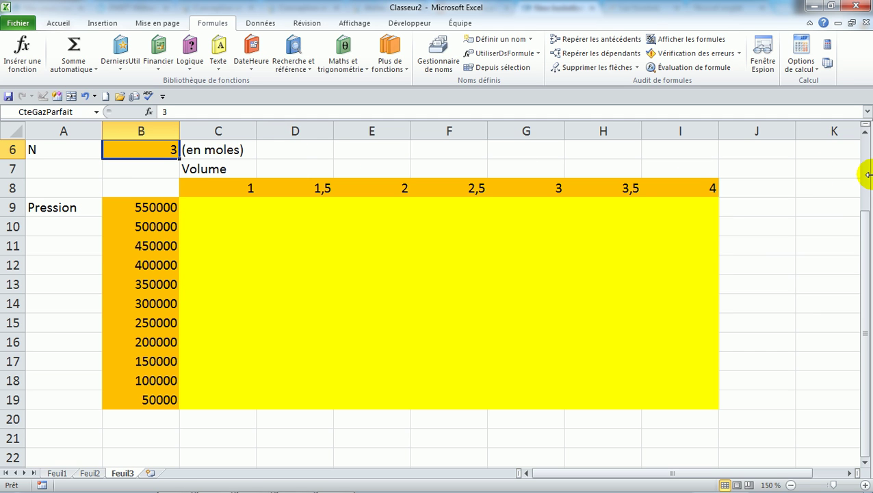
double_click(866, 133)
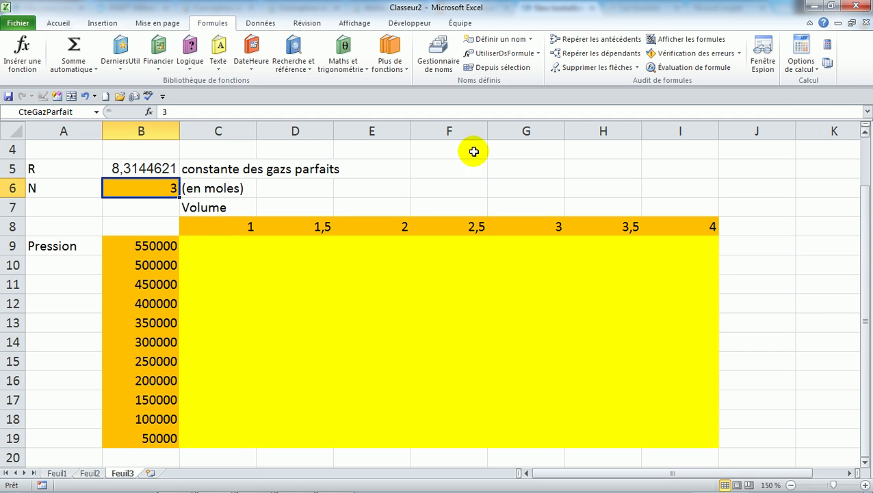
click(97, 113)
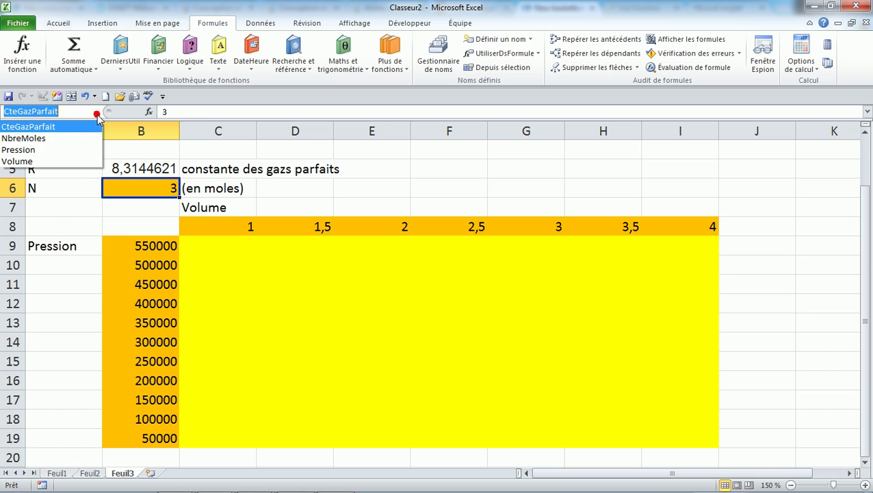
click(39, 138)
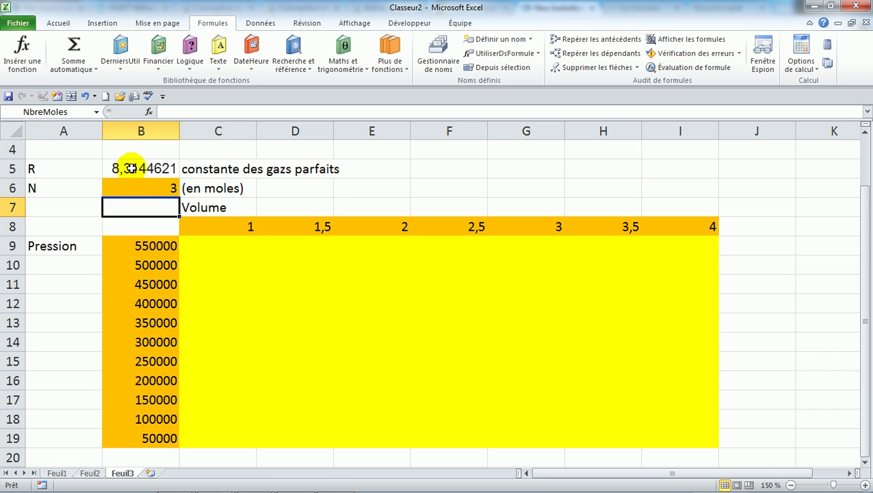
click(163, 188)
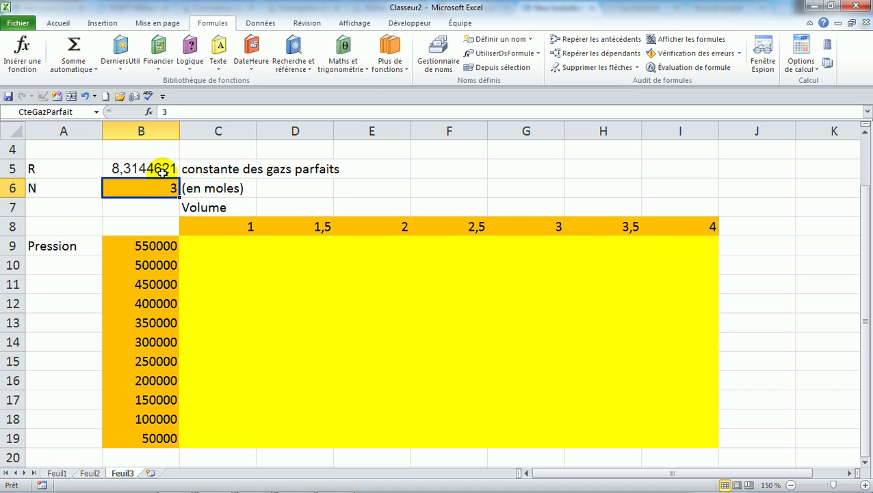
click(166, 169)
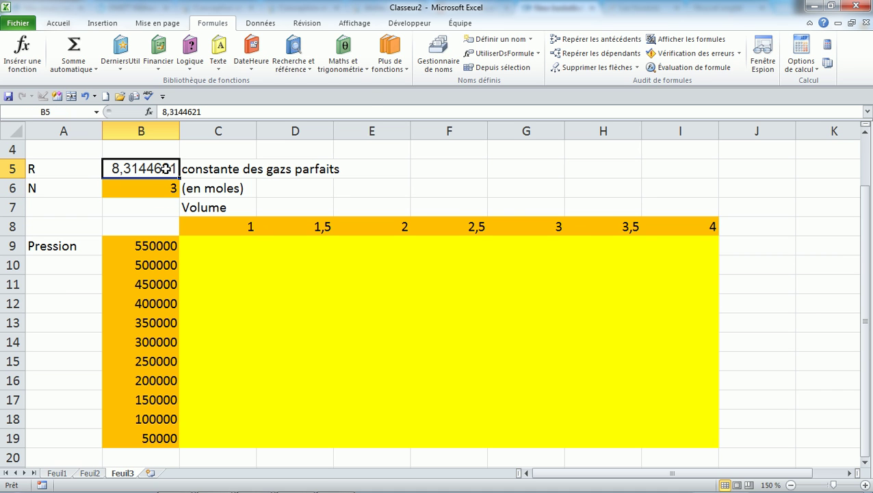
Step: Change CteGazParfait's reference to =Feuil3!$B$5, the cell holding 8,3144621
click(447, 63)
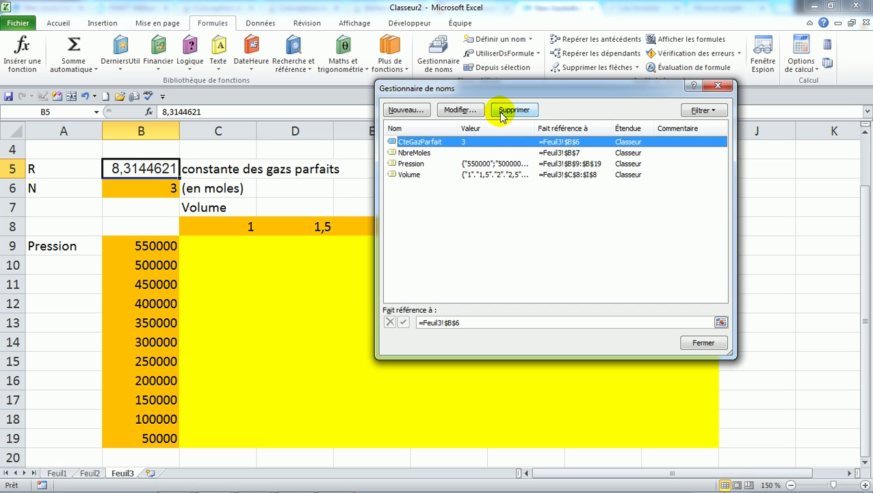
click(466, 112)
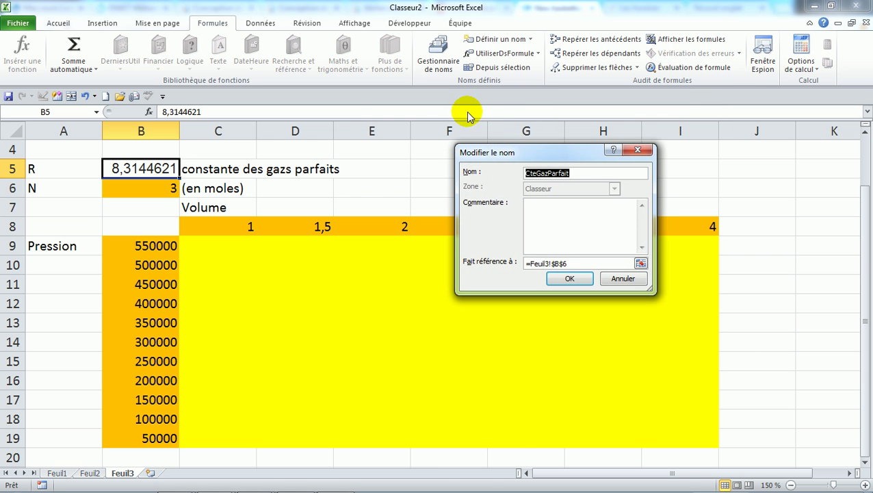
double_click(563, 263)
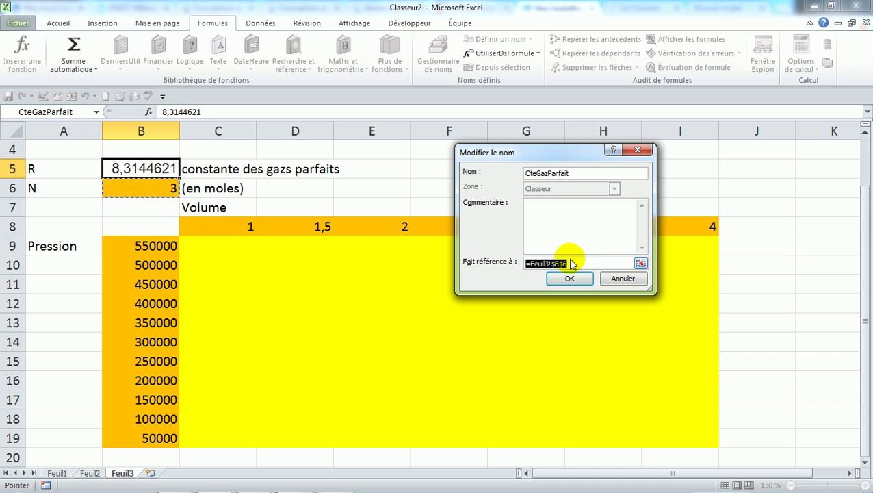
click(144, 183)
click(144, 167)
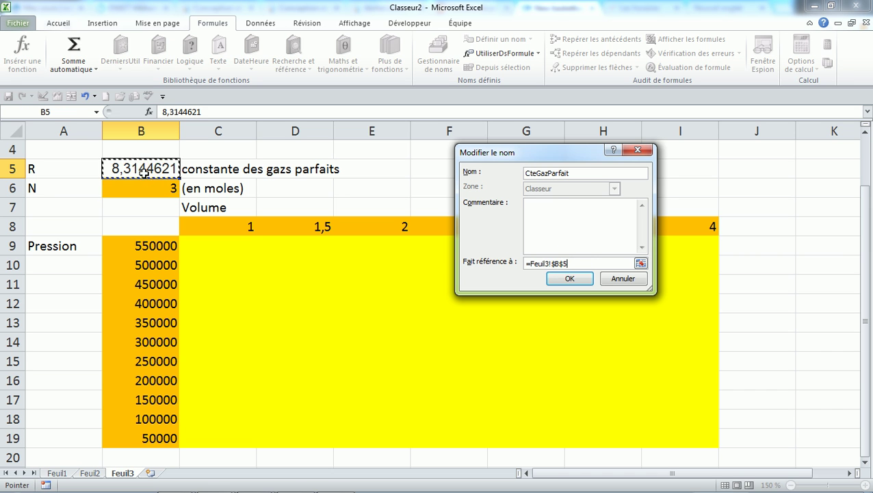
click(570, 279)
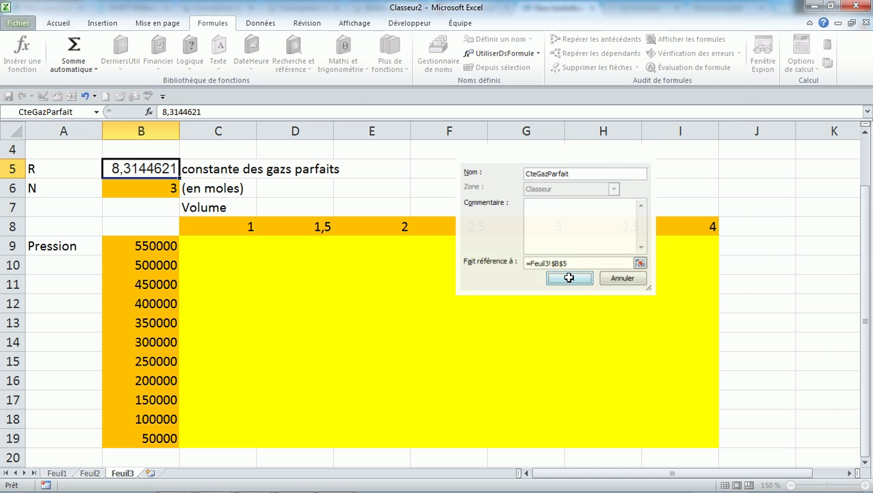
click(702, 343)
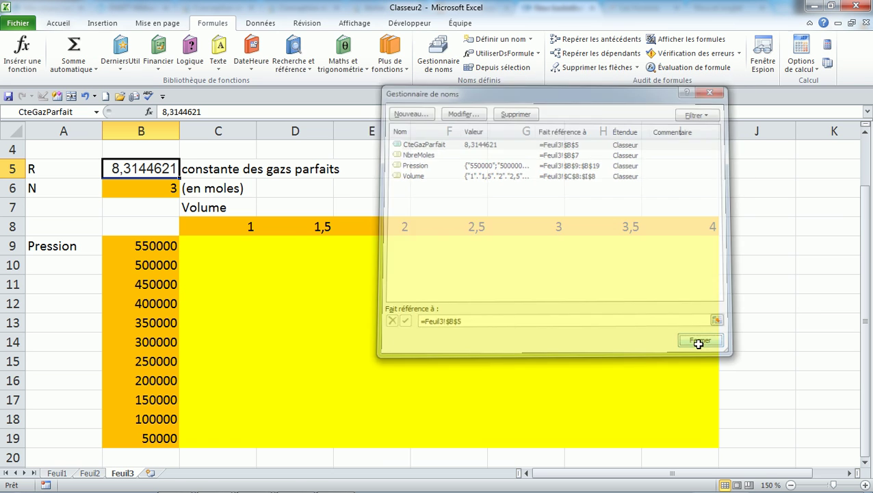
click(164, 197)
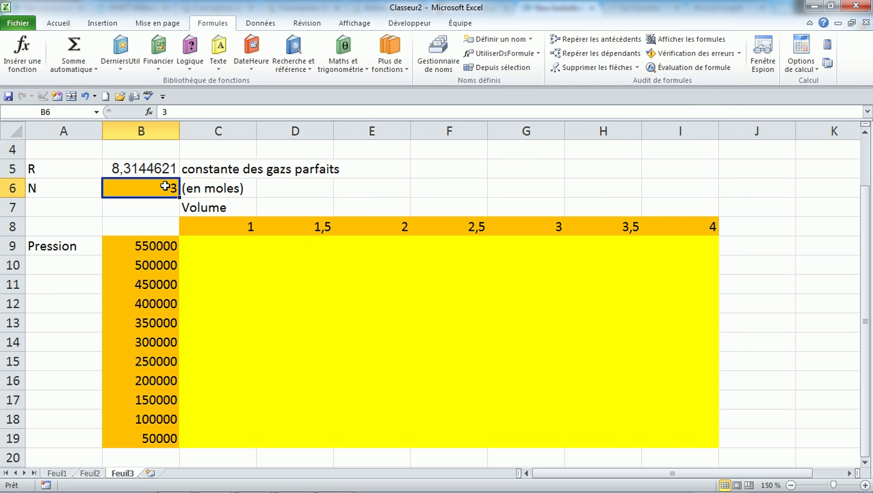
Step: Jump to the cells named NbreMoles and CteGazParfait from the Name Box
click(98, 111)
click(98, 113)
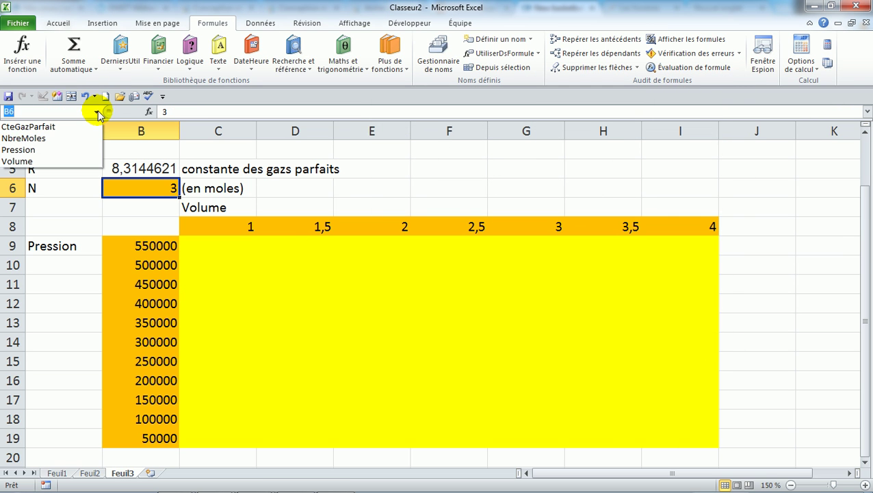
click(98, 114)
click(141, 211)
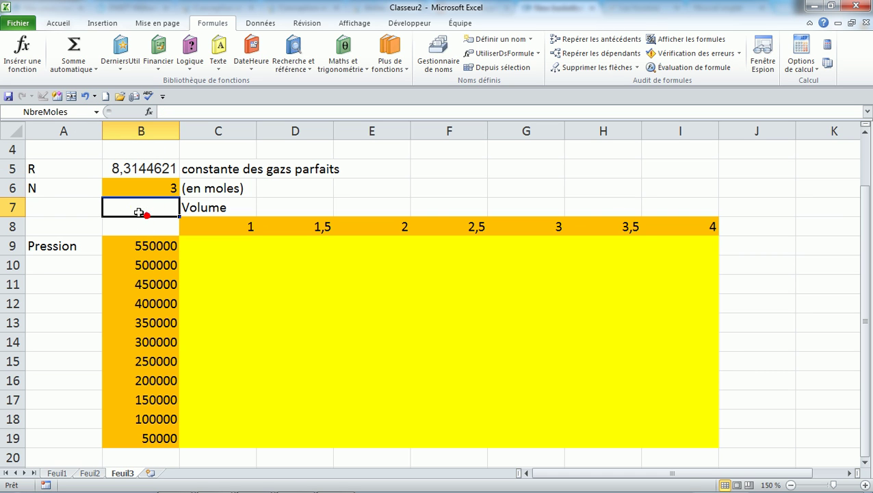
click(96, 113)
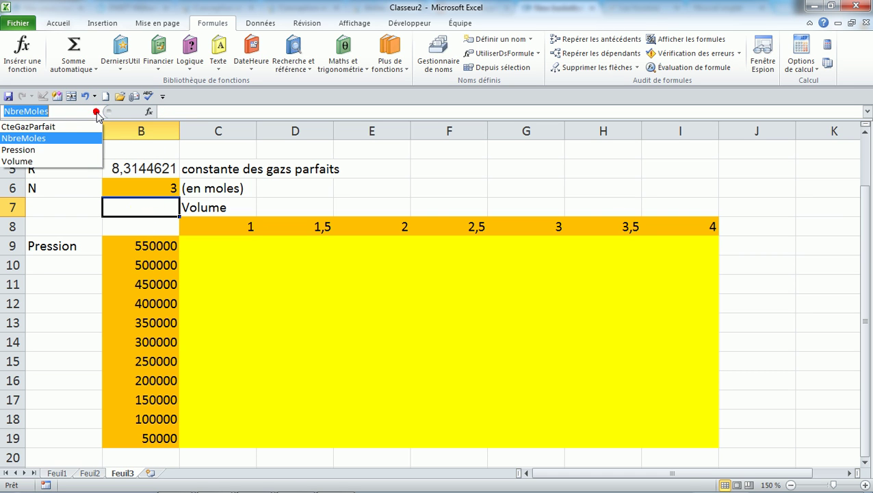
click(59, 126)
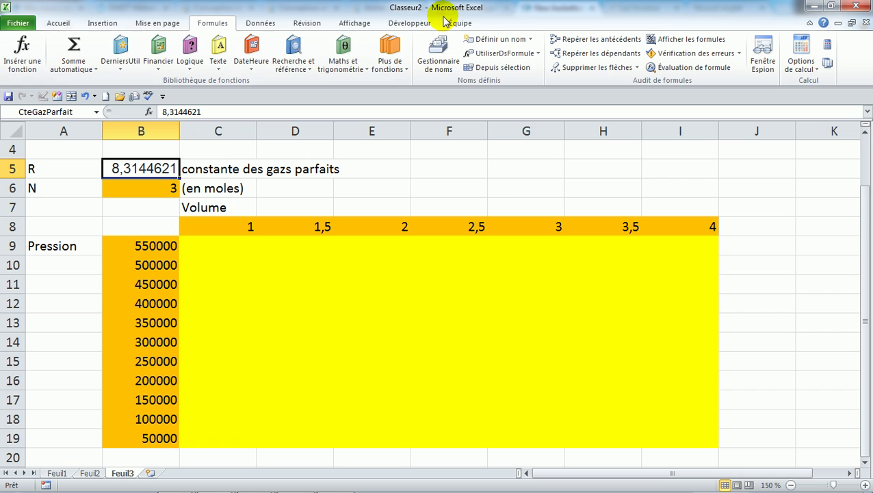
Step: Attempt to repoint NbreMoles to B6 in the Name Manager, then abandon the edit
click(439, 52)
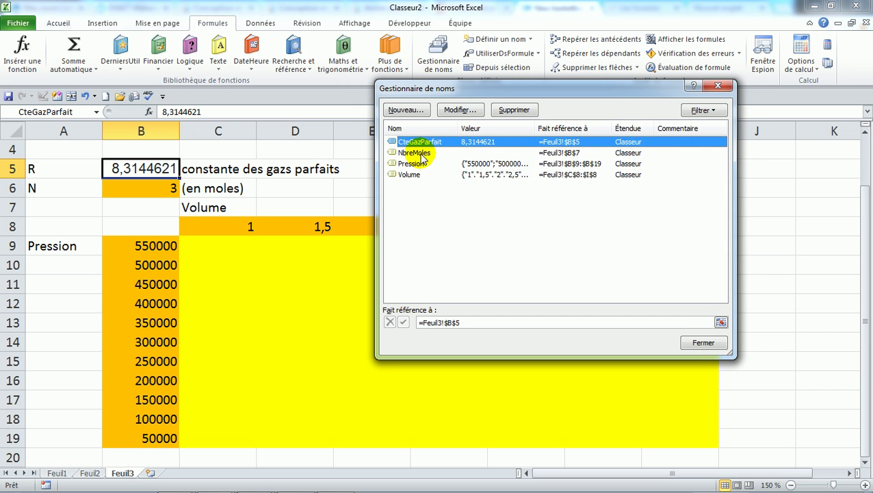
click(421, 152)
click(460, 109)
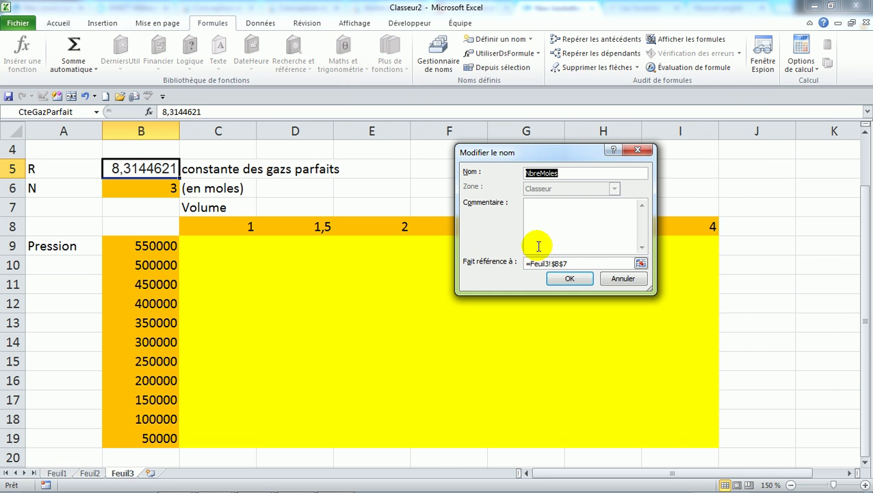
click(561, 263)
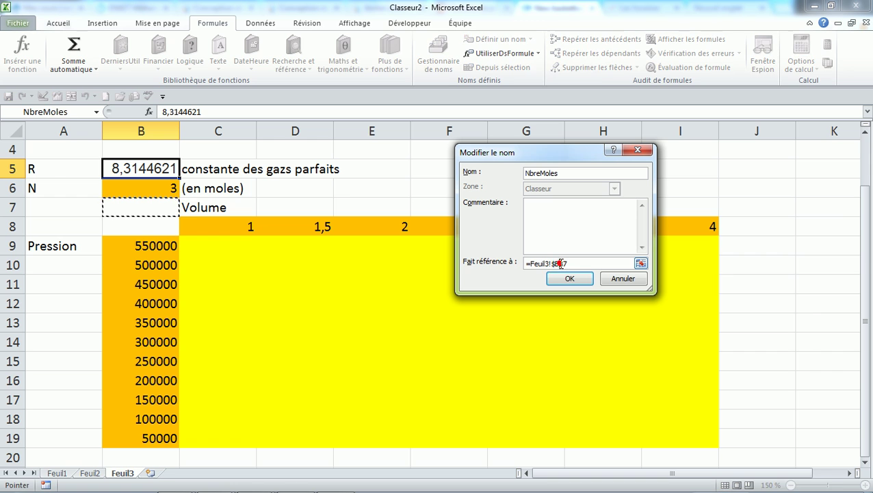
click(170, 187)
click(170, 188)
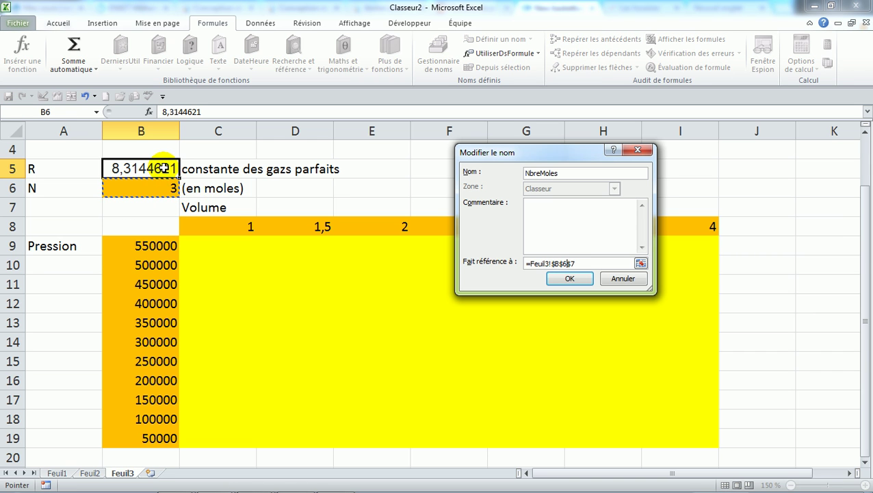
click(164, 168)
click(164, 188)
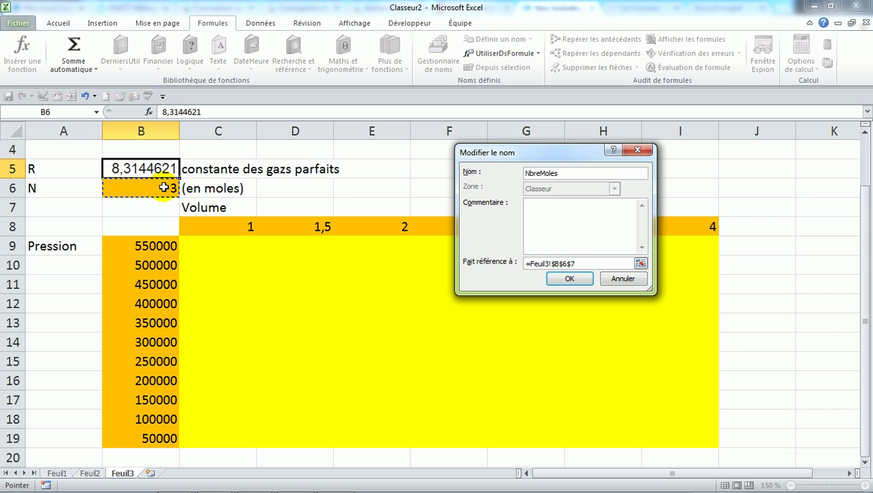
key(Return)
click(164, 187)
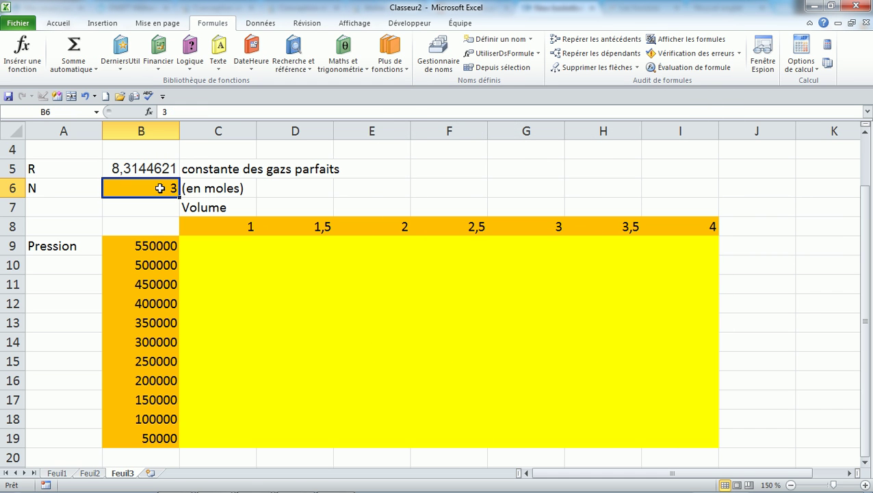
Step: Open the CteGazParfait definition and cancel without changing its B5 reference
click(438, 55)
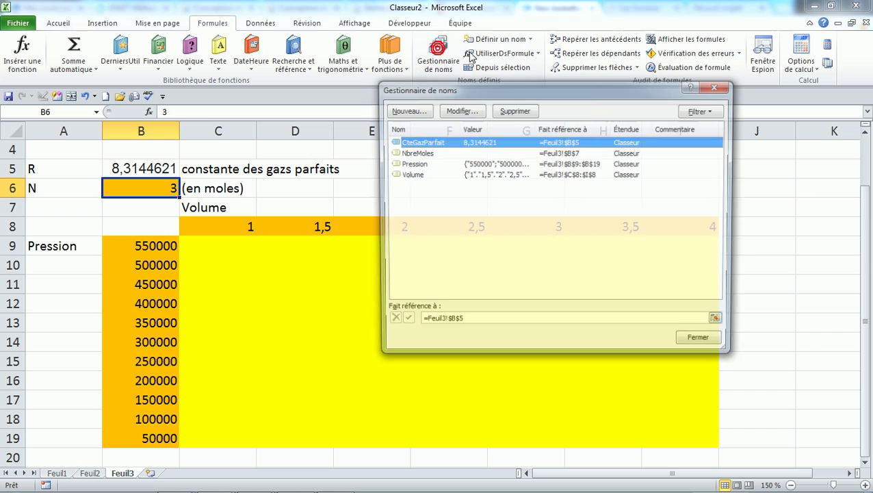
click(460, 111)
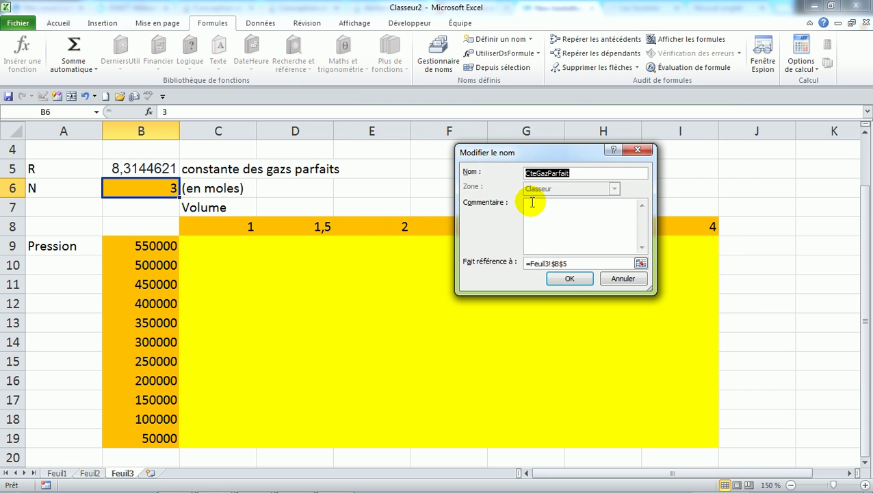
click(558, 262)
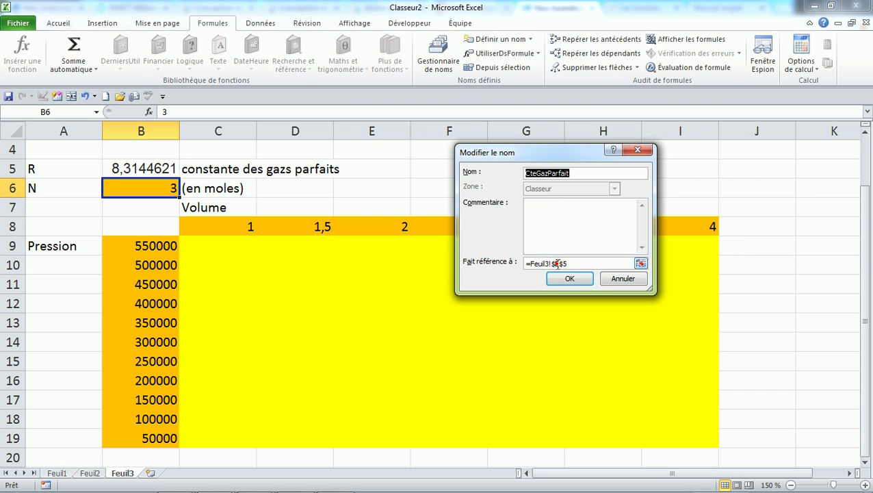
click(165, 187)
click(574, 278)
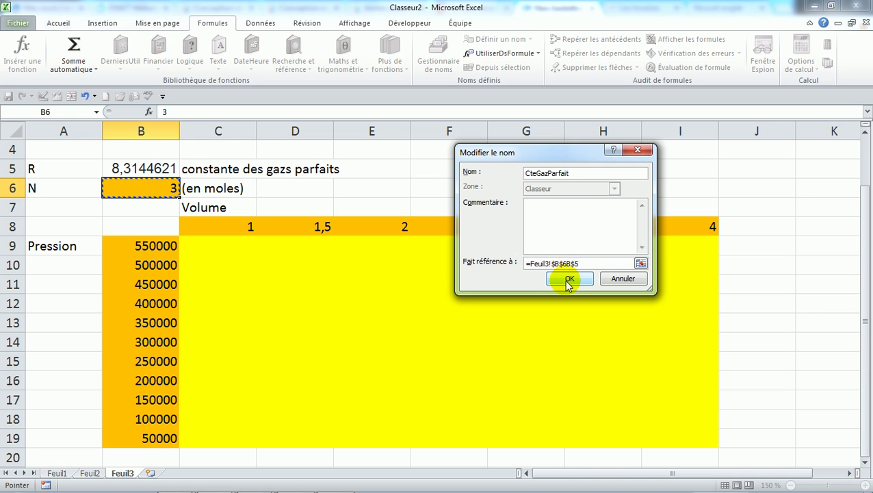
double_click(579, 263)
key(Delete)
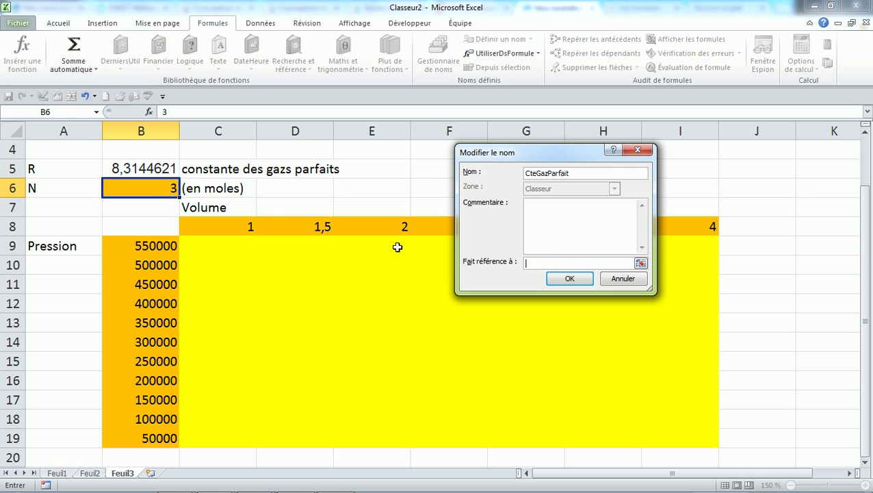
click(156, 188)
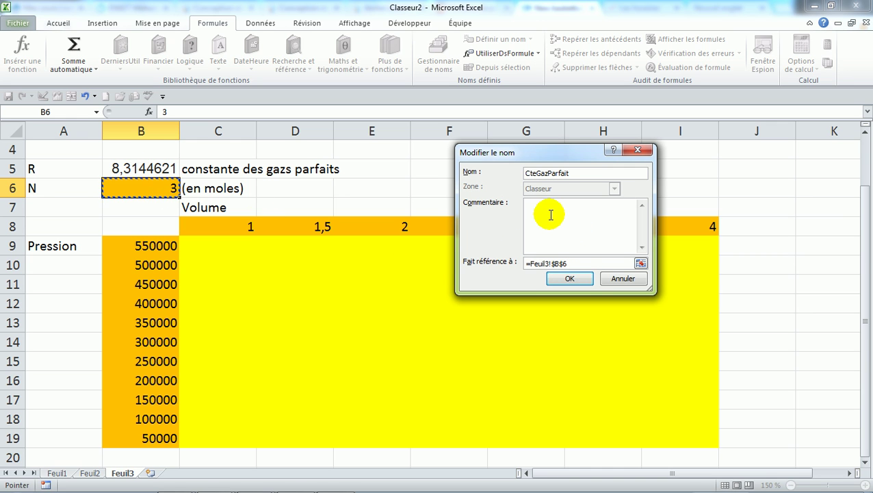
click(623, 278)
Step: Change NbreMoles' reference to =Feuil3!$B$6, the cell holding 3
click(414, 153)
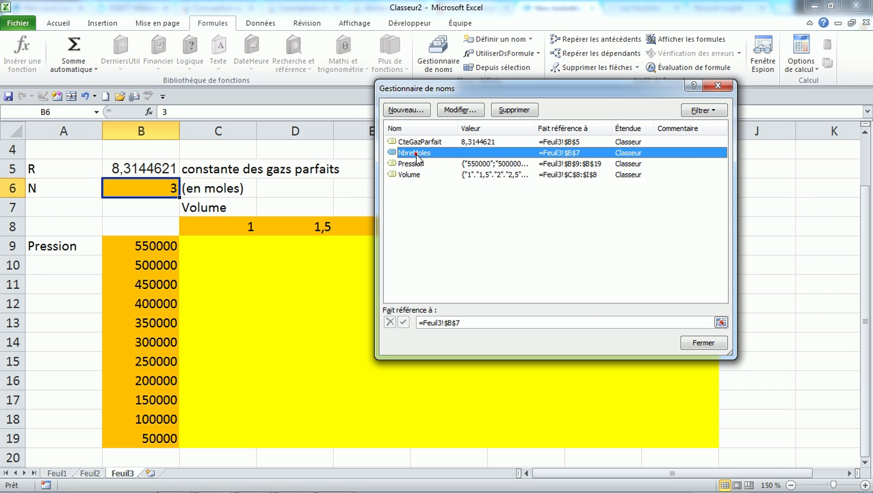
click(460, 109)
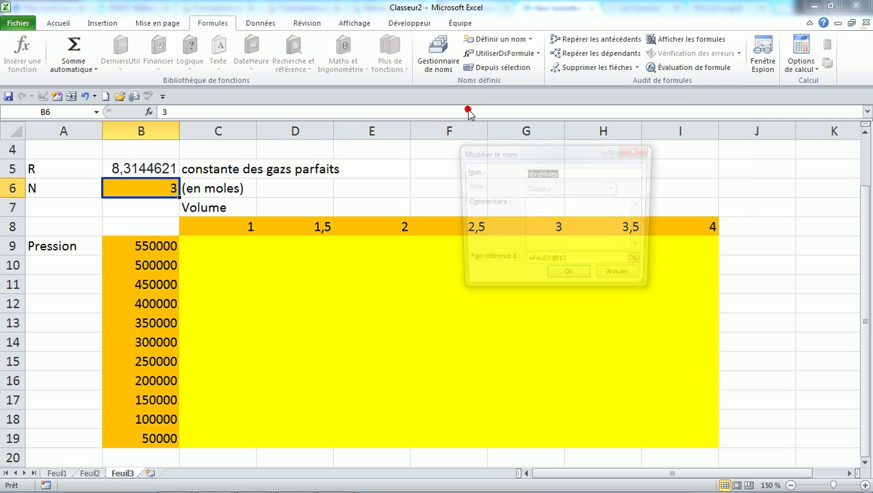
click(547, 263)
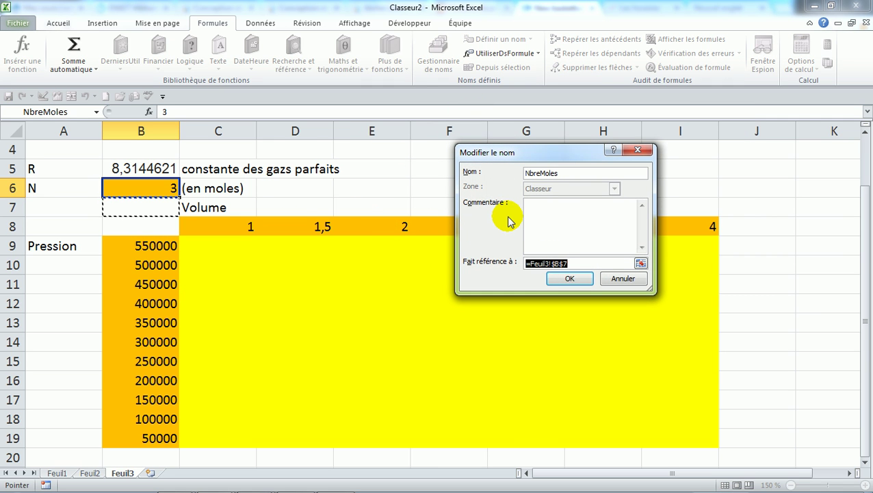
key(BackSpace)
click(152, 182)
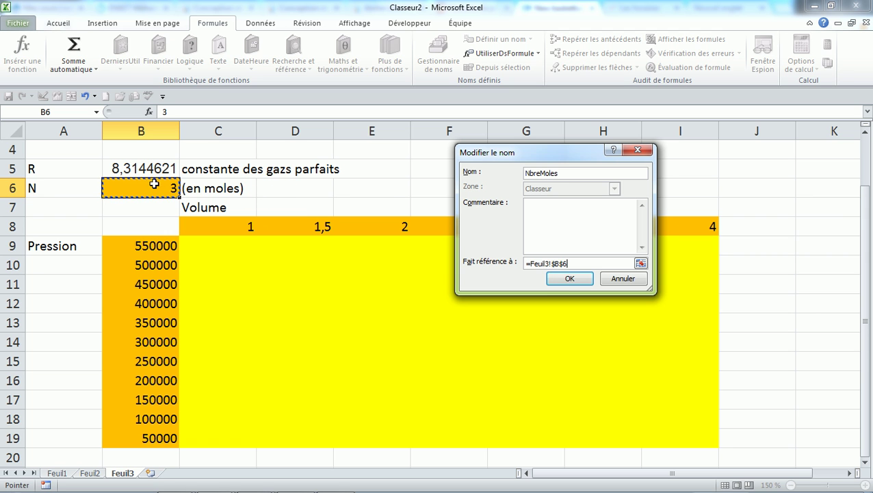
click(568, 279)
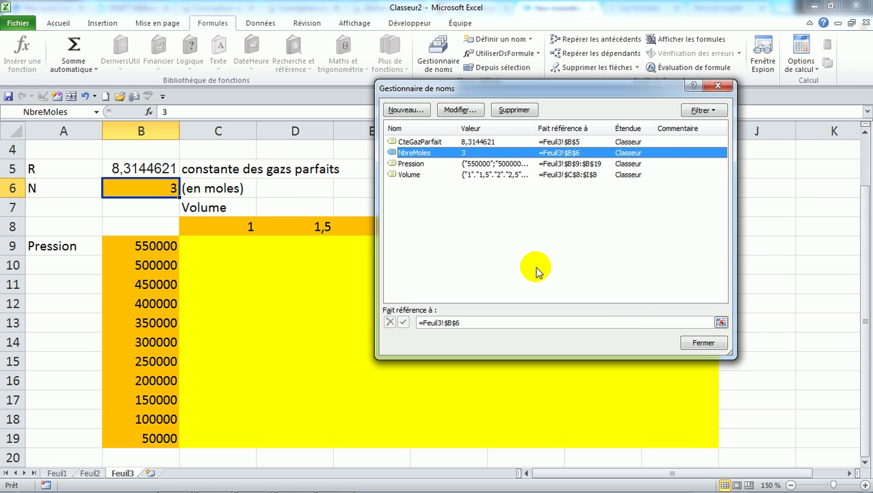
Step: Close Name Manager and use the Name Box to check CteGazParfait, NbreMoles, Pression and Volume ranges
click(703, 343)
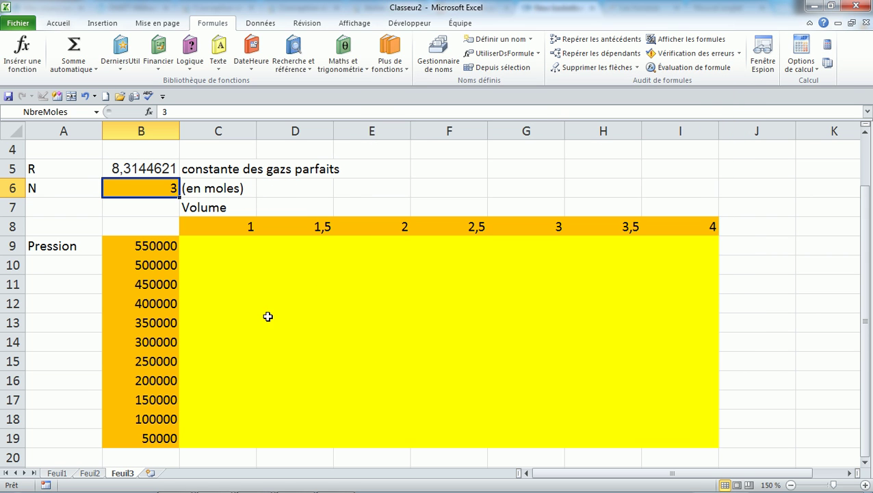
click(266, 316)
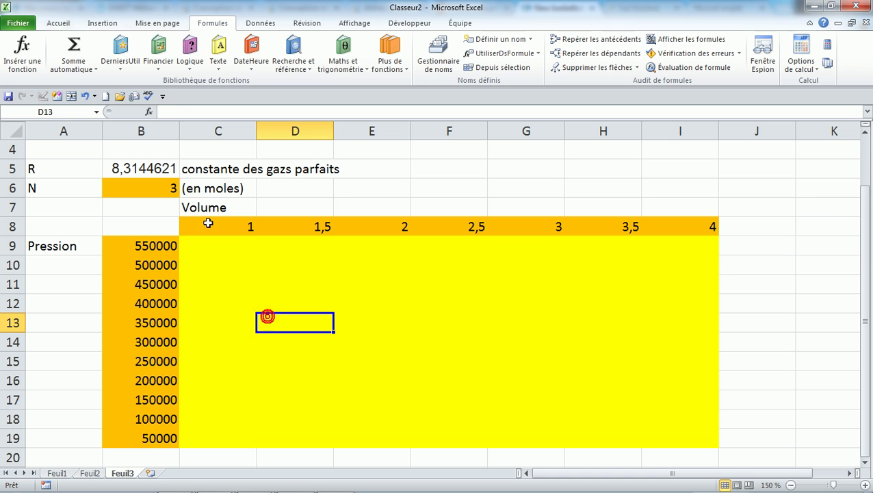
click(96, 113)
click(65, 126)
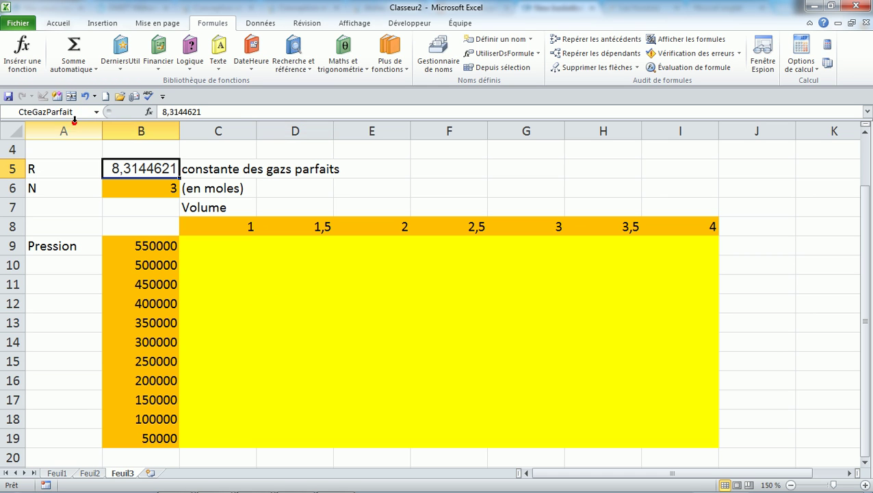
click(97, 112)
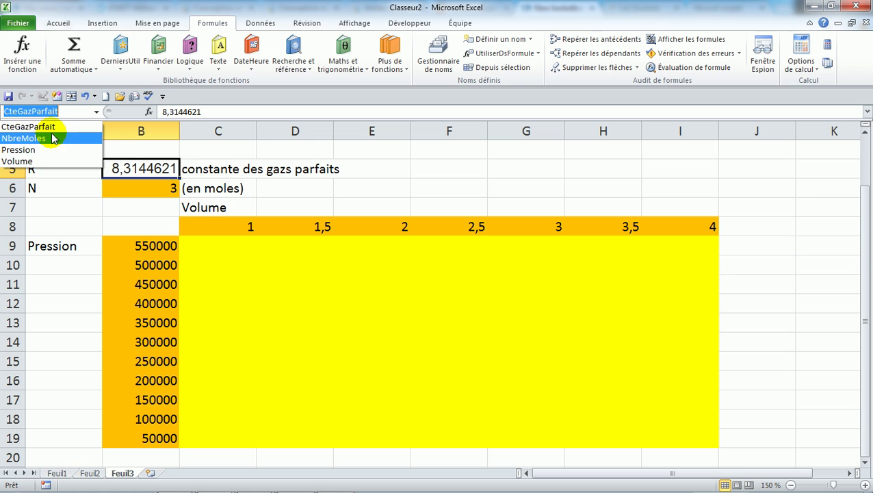
click(48, 136)
click(97, 112)
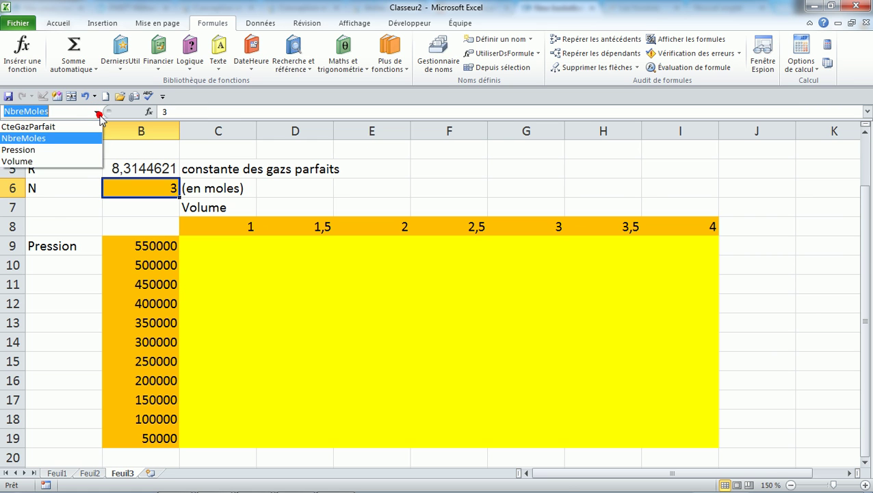
click(82, 149)
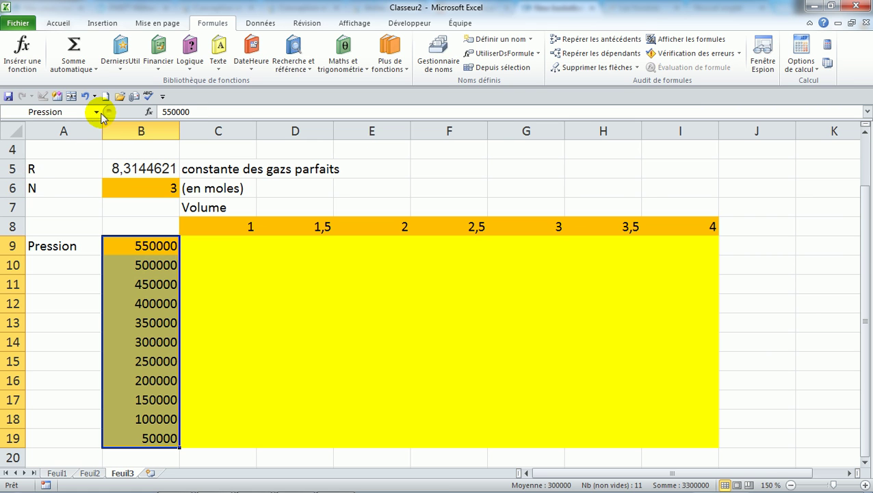
click(97, 112)
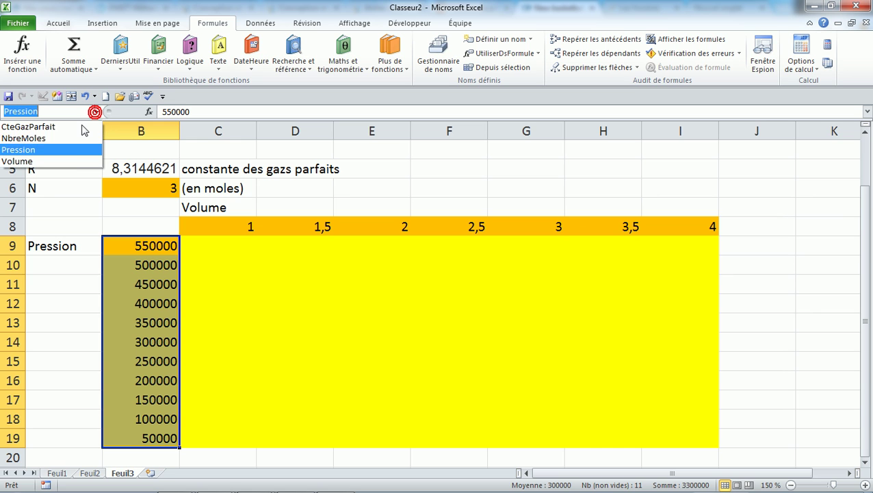
click(68, 161)
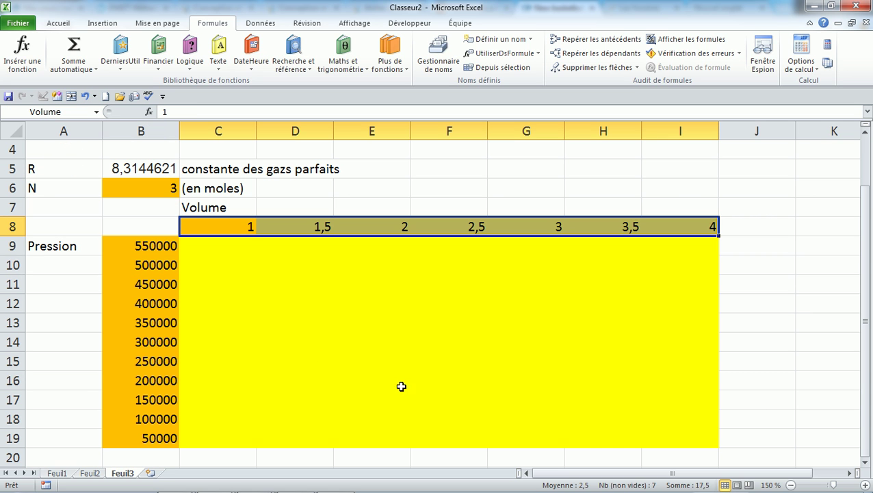
click(207, 245)
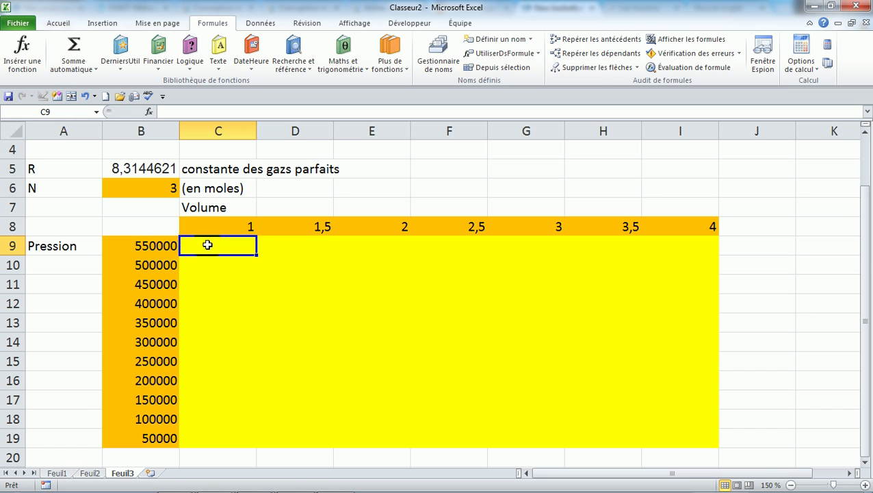
Step: Start the C9 formula as =Pression*Volume, inserting both names from the F3 list
text(=)
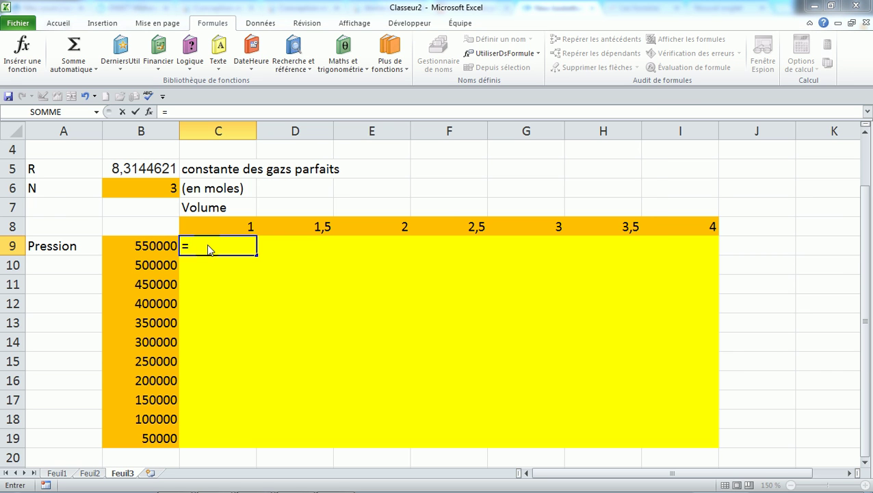
key(F3)
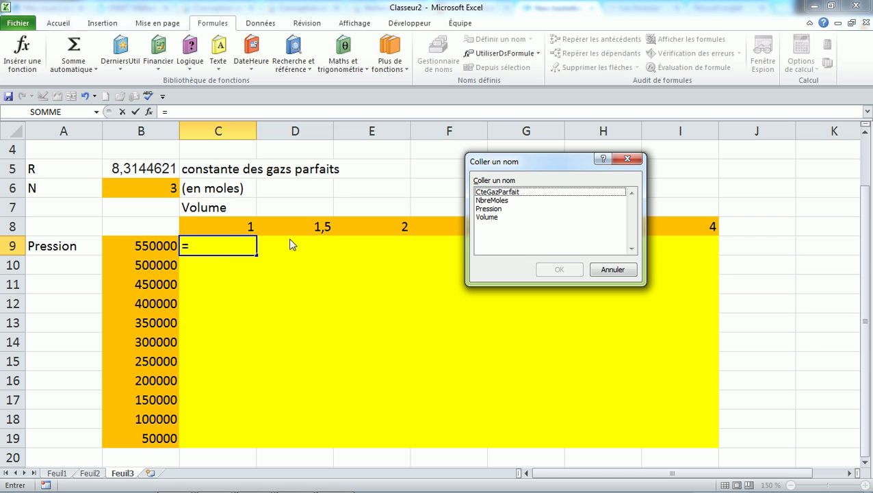
double_click(491, 208)
text(*)
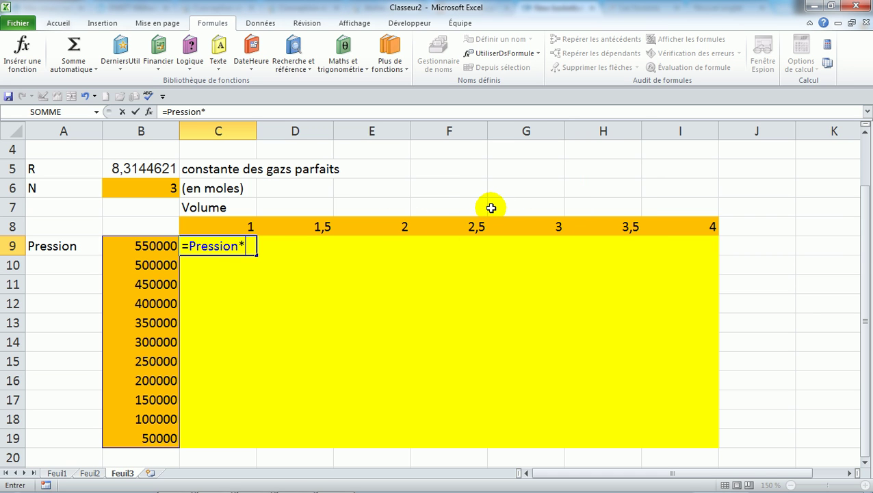
key(F3)
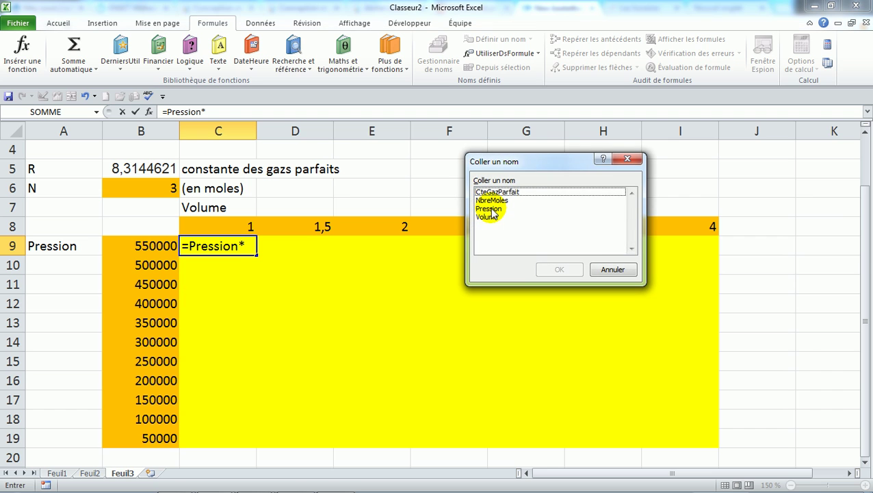
click(492, 218)
double_click(492, 218)
Step: Append /(CteGazParfait*NbreMoles) to the C9 formula using the F3 name list
text(/()
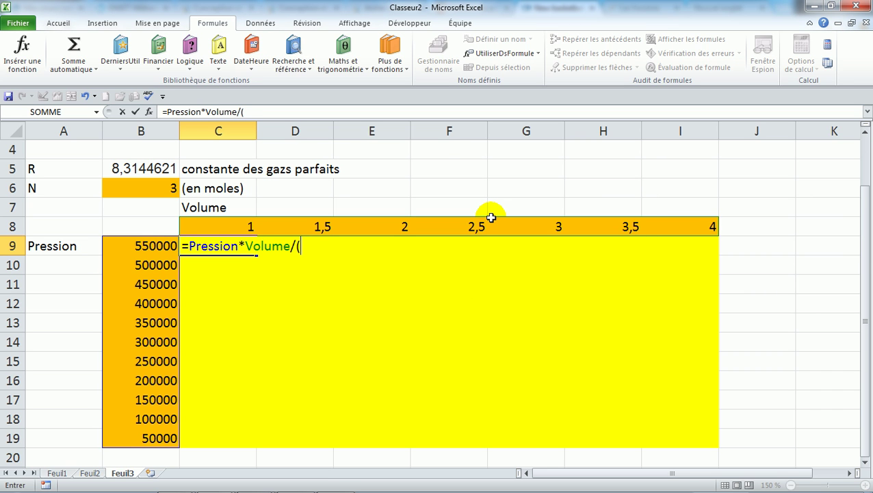
key(F3)
double_click(492, 192)
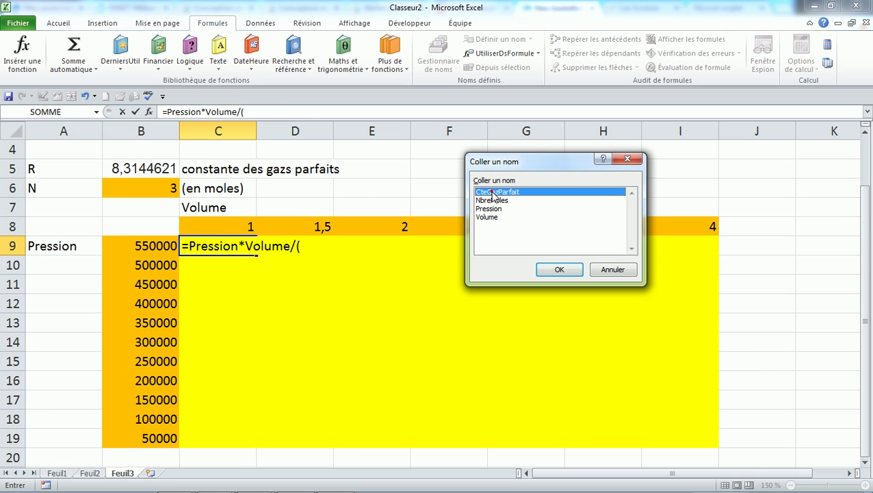
text(*)
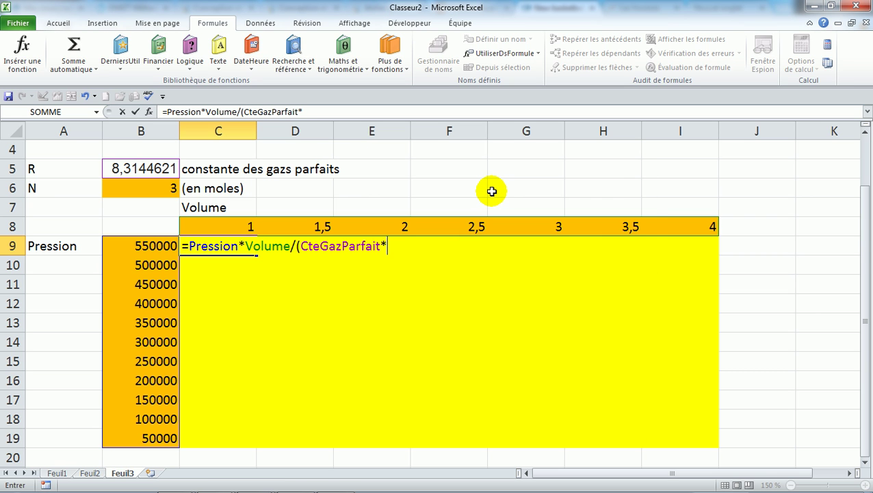
key(F3)
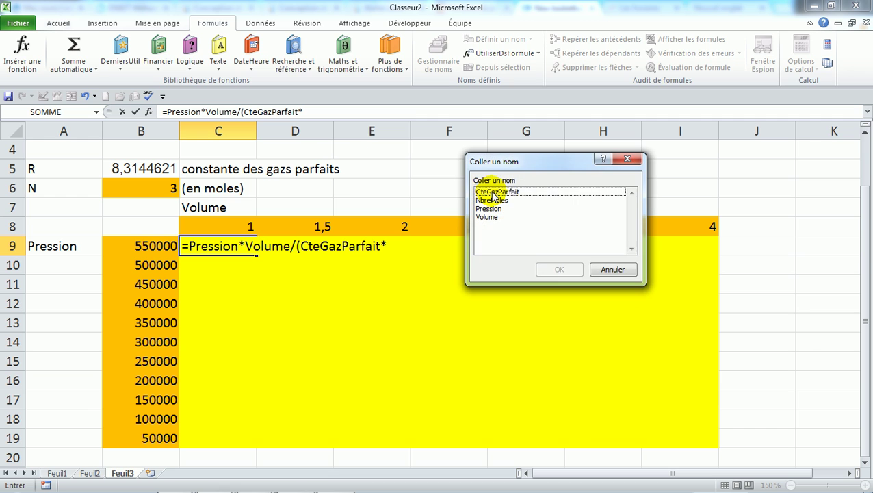
double_click(492, 200)
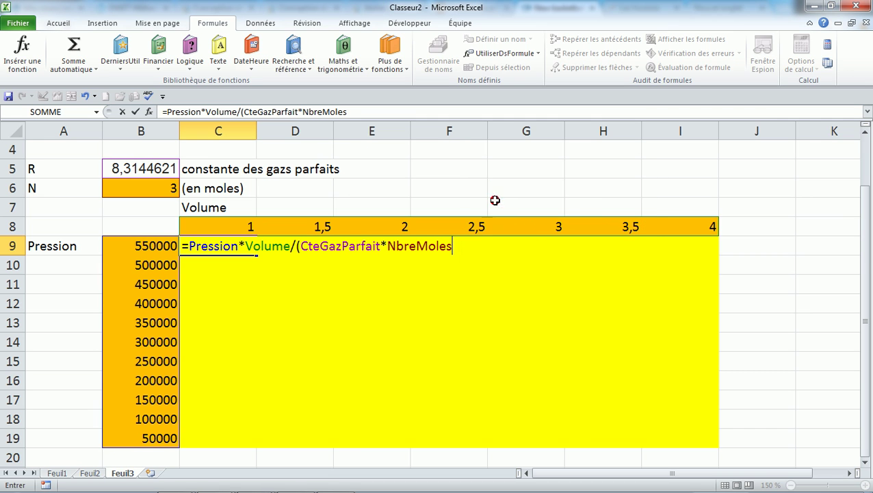
text())
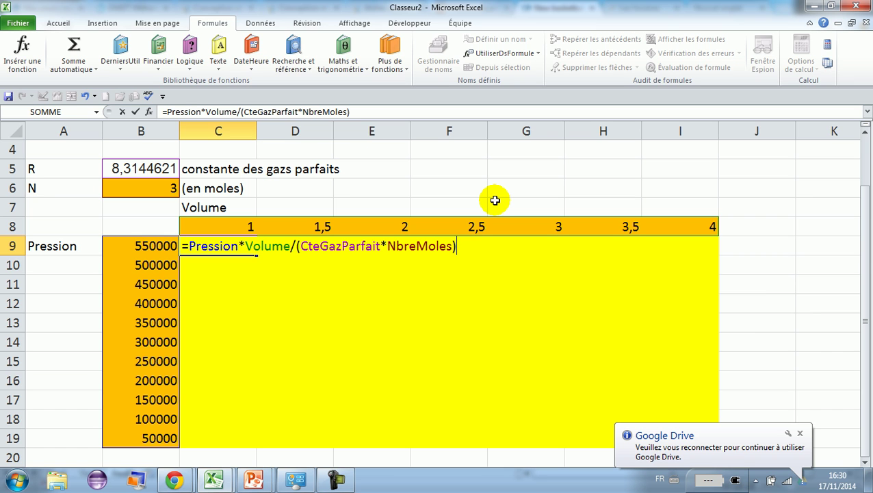
Step: Commit the C9 formula so it displays 22049,9331
key(Return)
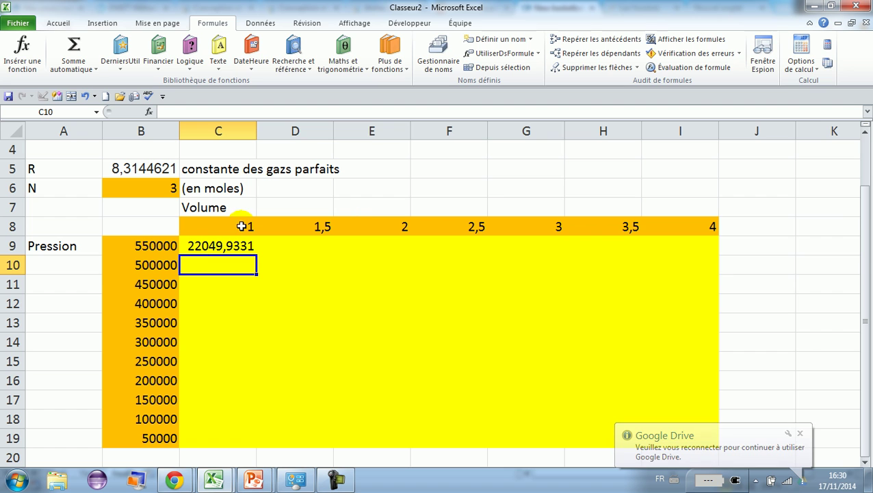
Step: Change the pressures in B9 to 5500 and B10 to 5000
click(167, 248)
double_click(171, 247)
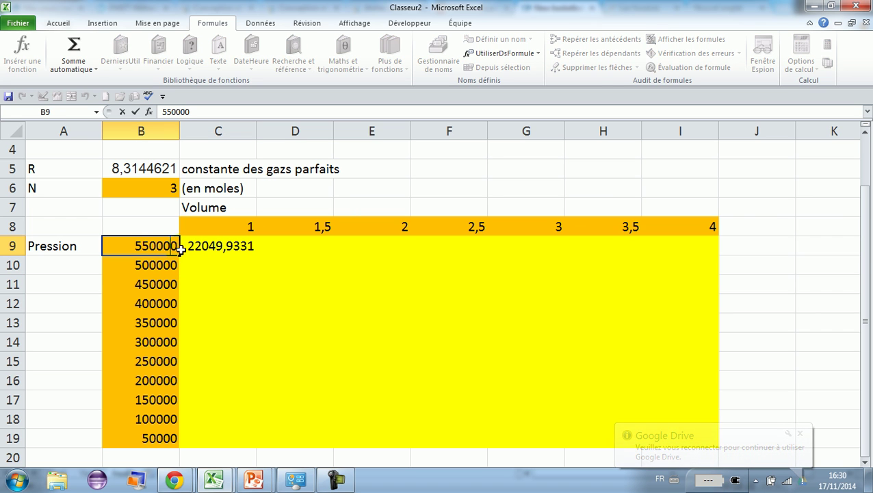
key(BackSpace)
key(BackSpace)
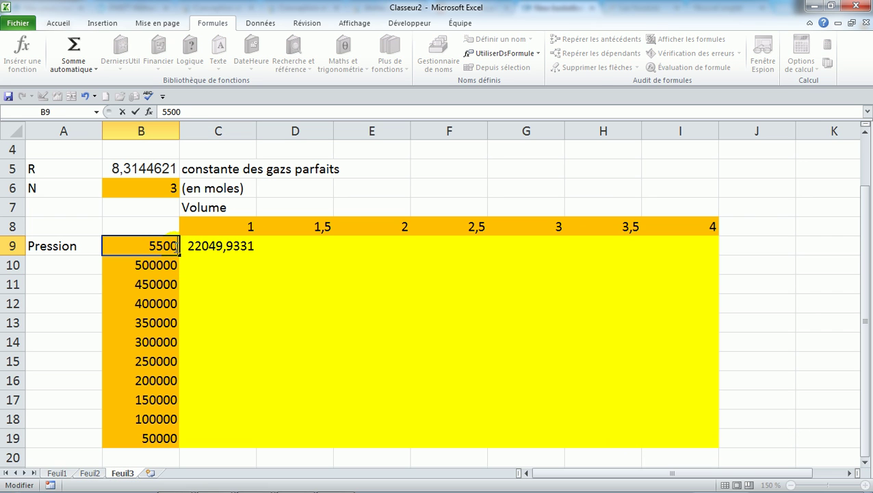
key(Return)
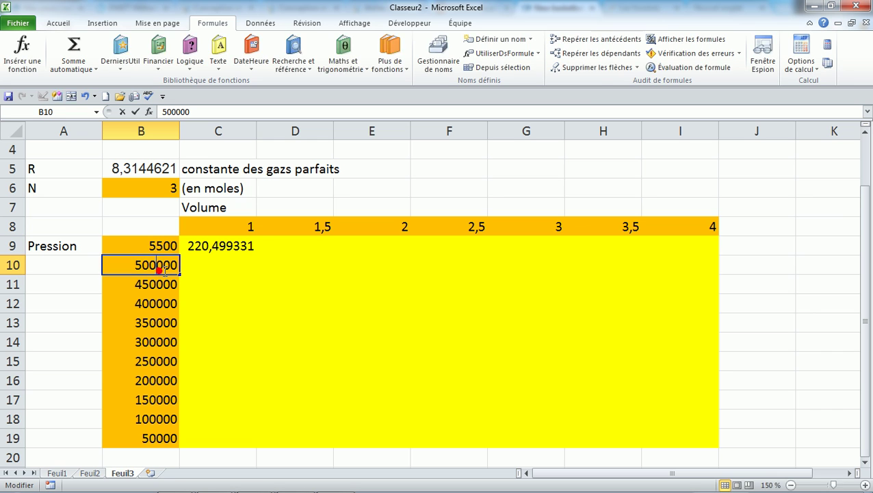
double_click(167, 267)
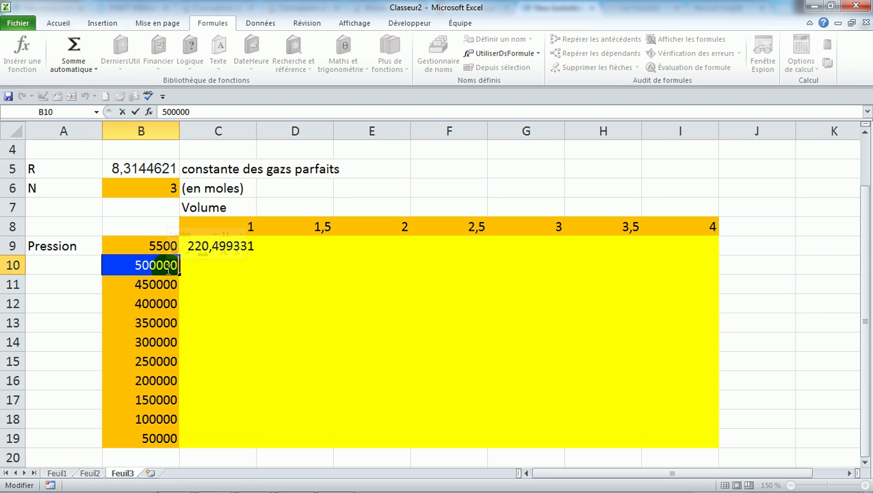
click(167, 267)
double_click(167, 267)
click(167, 267)
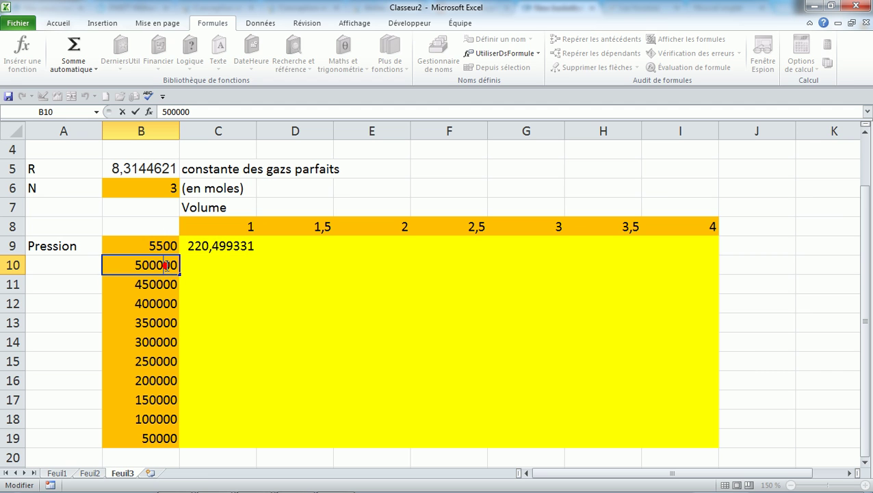
key(BackSpace)
key(BackSpace)
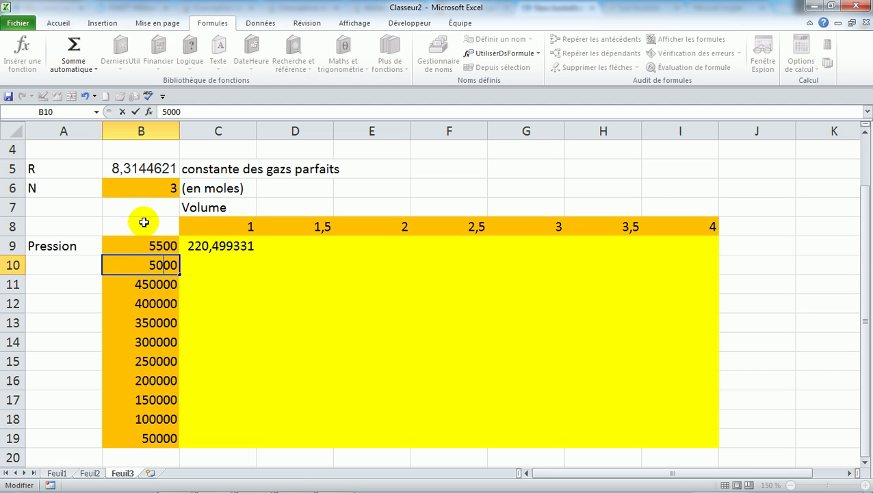
Step: Extend the B9:B10 pressure series down to B19, ending at 500
drag(143, 245, 145, 264)
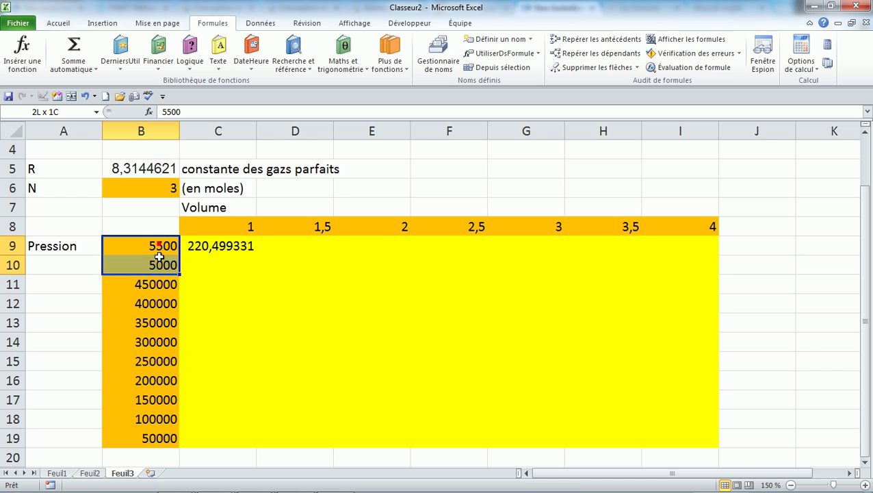
double_click(179, 274)
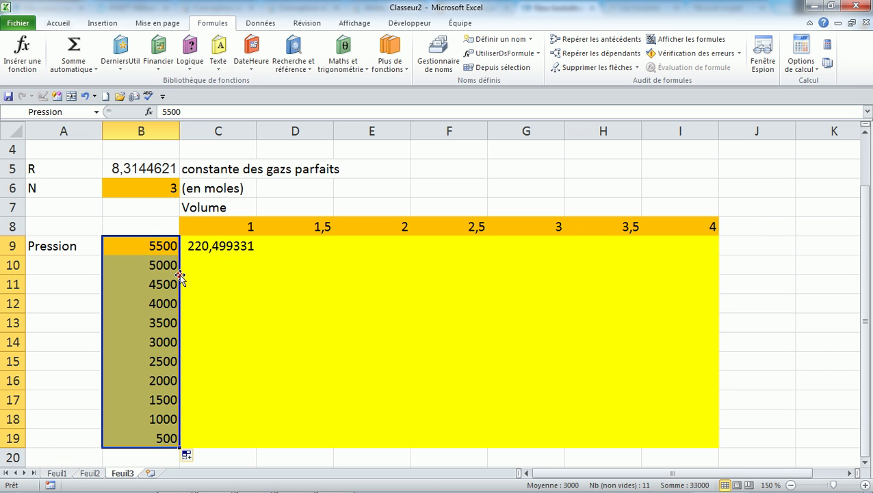
click(243, 248)
Step: Fill the C9 formula across to I9 and down to row 19, then inspect F16
mouse_move(256, 254)
mouse_down()
mouse_move(744, 222)
mouse_move(724, 232)
mouse_up()
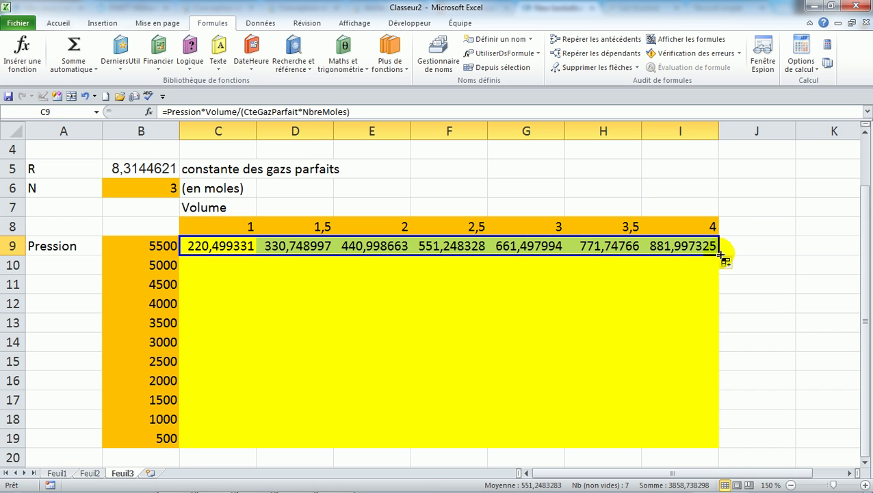
double_click(719, 255)
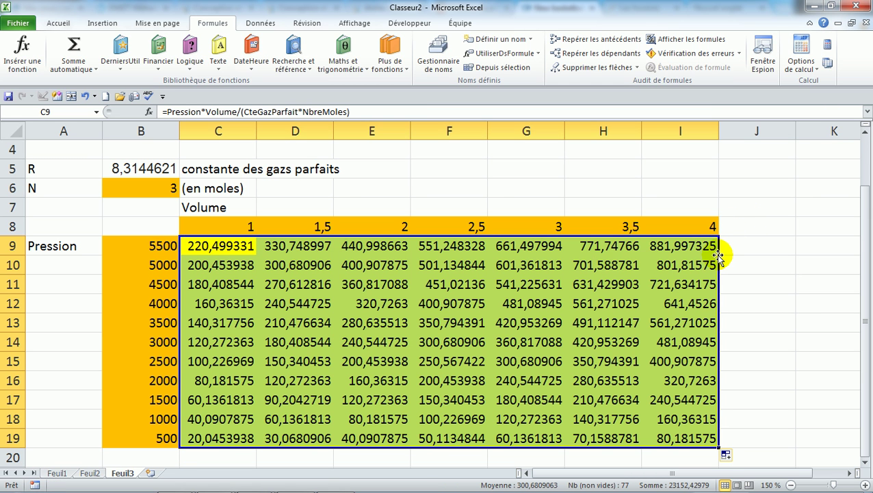
click(470, 386)
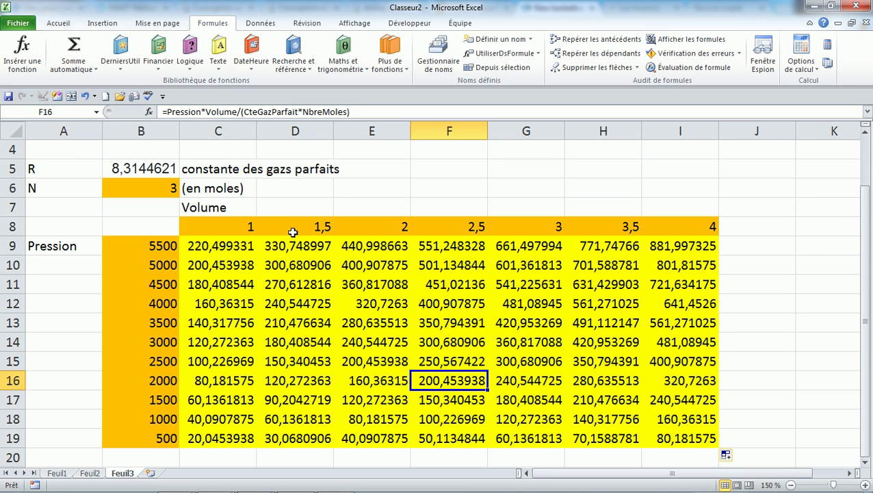
click(220, 112)
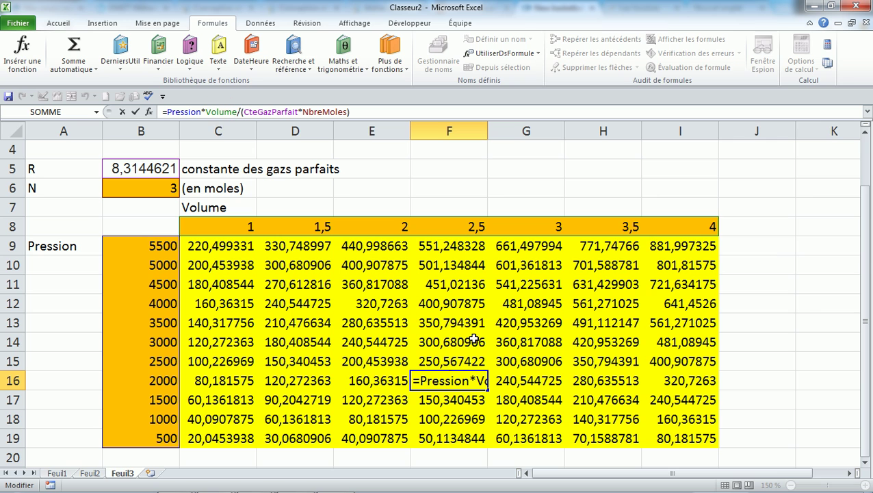
double_click(441, 382)
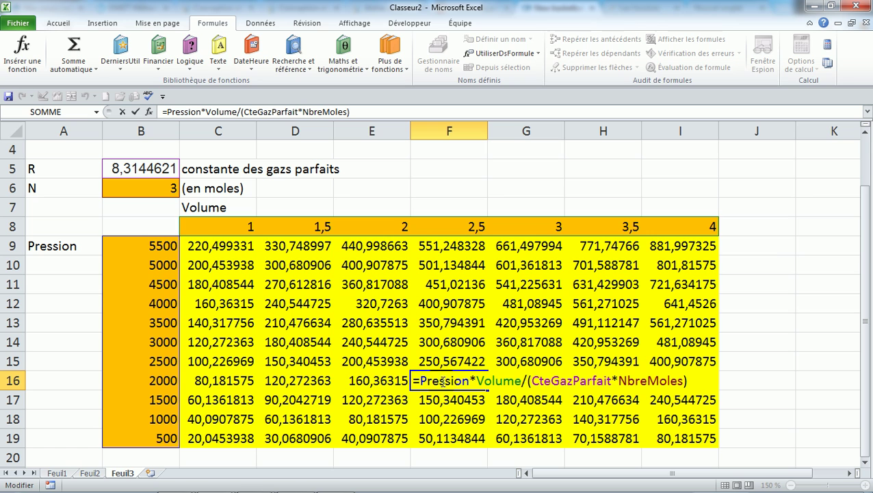
key(ctrl+Return)
click(442, 381)
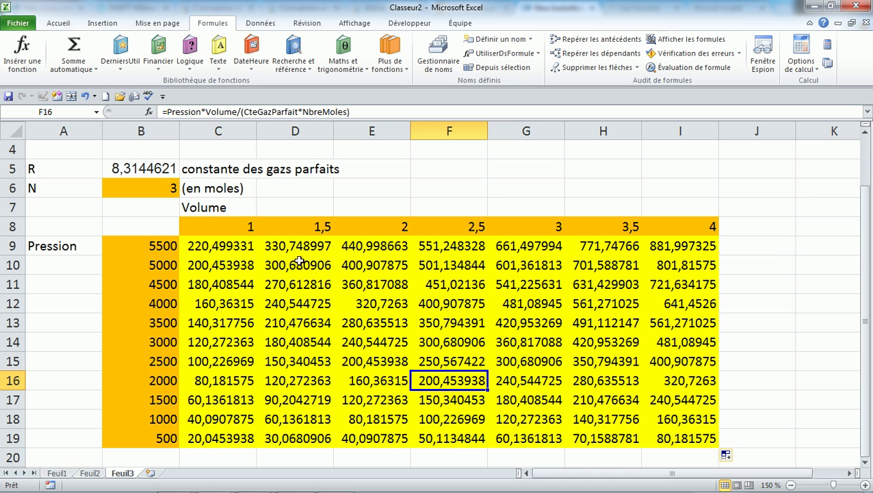
click(212, 191)
drag(212, 190, 224, 192)
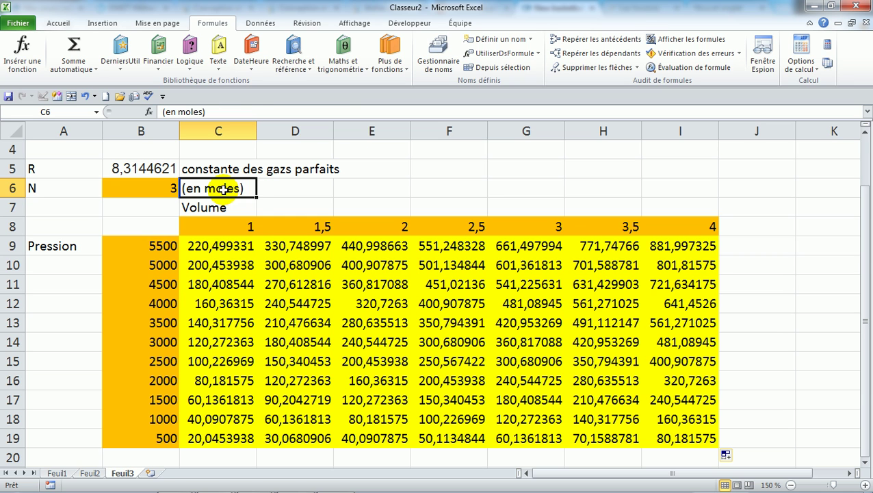
click(239, 246)
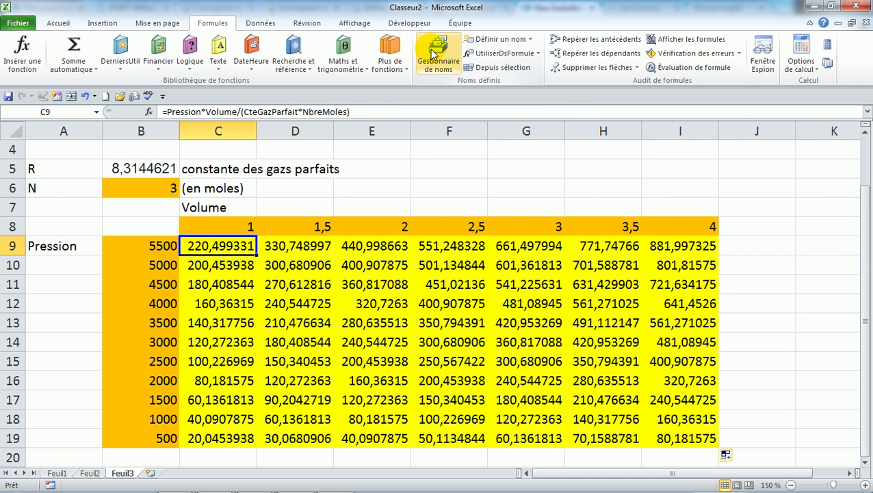
Step: Delete the CteGazParfait and NbreMoles names in Name Manager
click(433, 53)
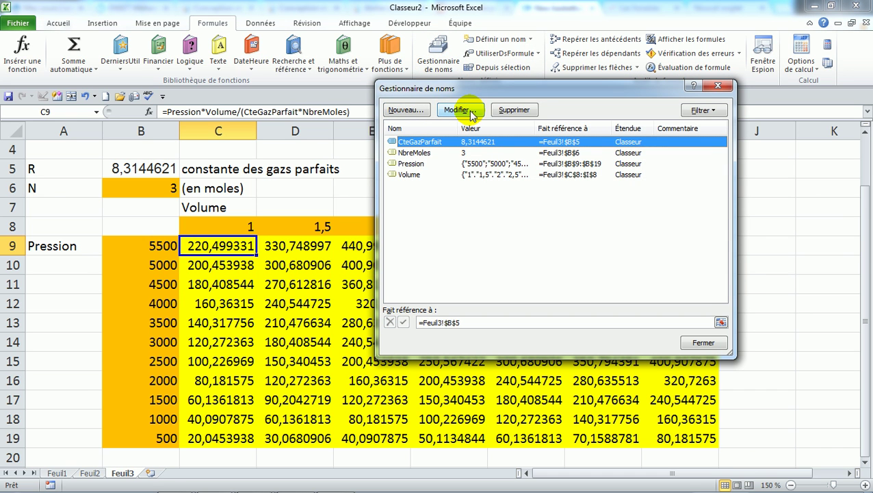
click(520, 111)
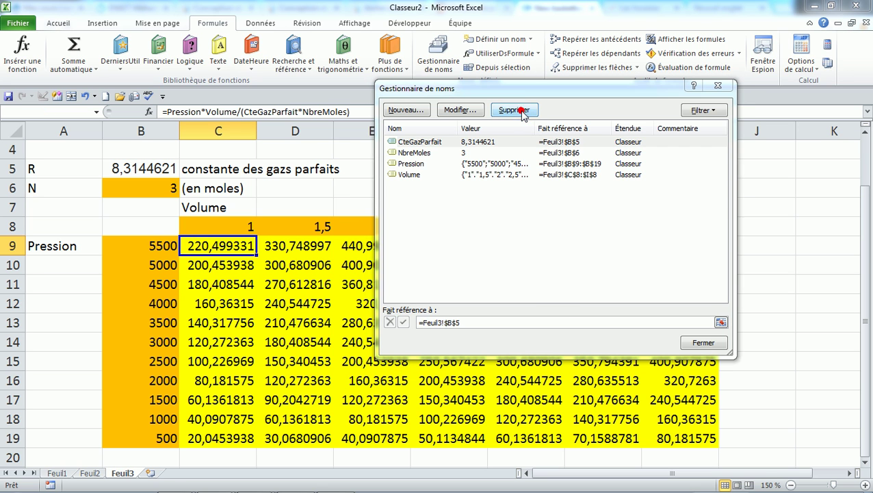
click(405, 283)
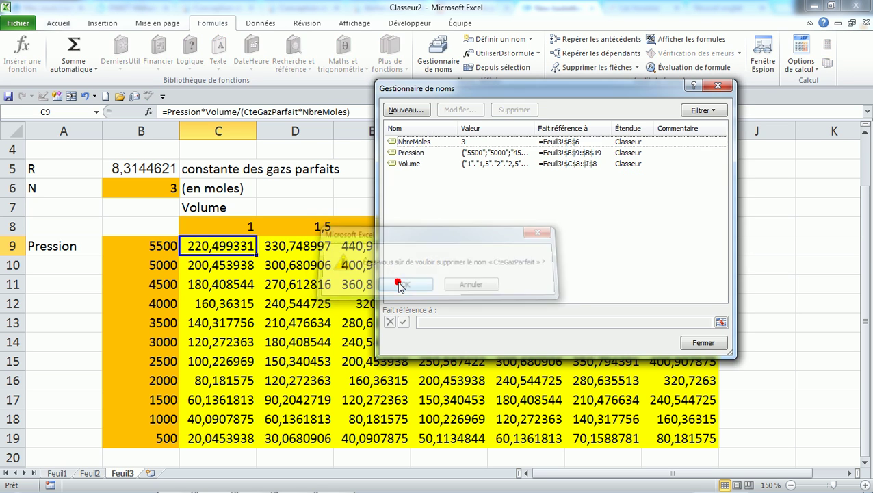
click(413, 142)
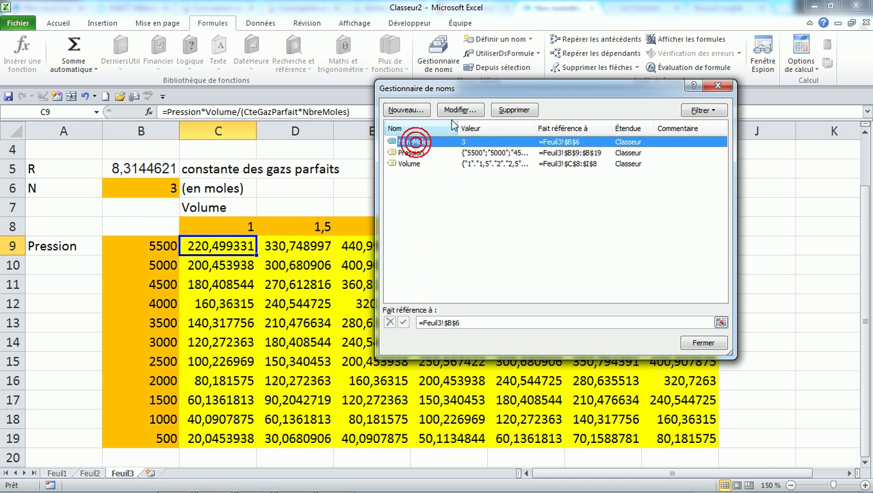
click(525, 113)
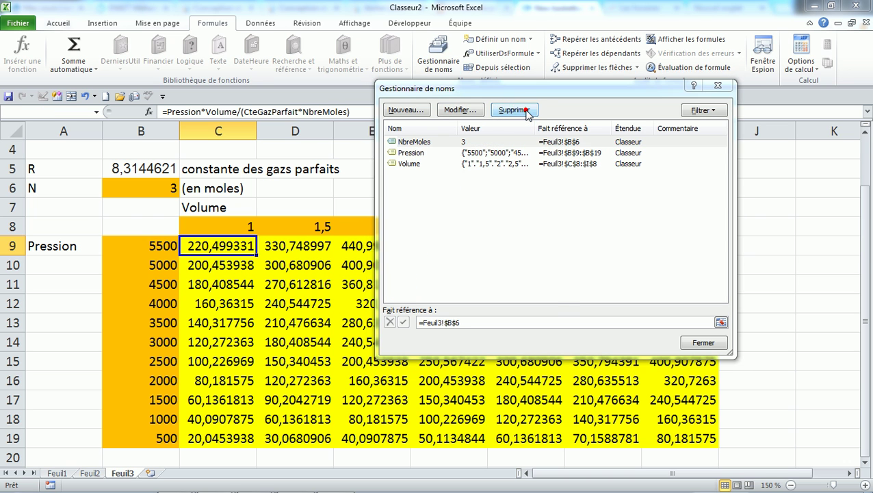
click(403, 284)
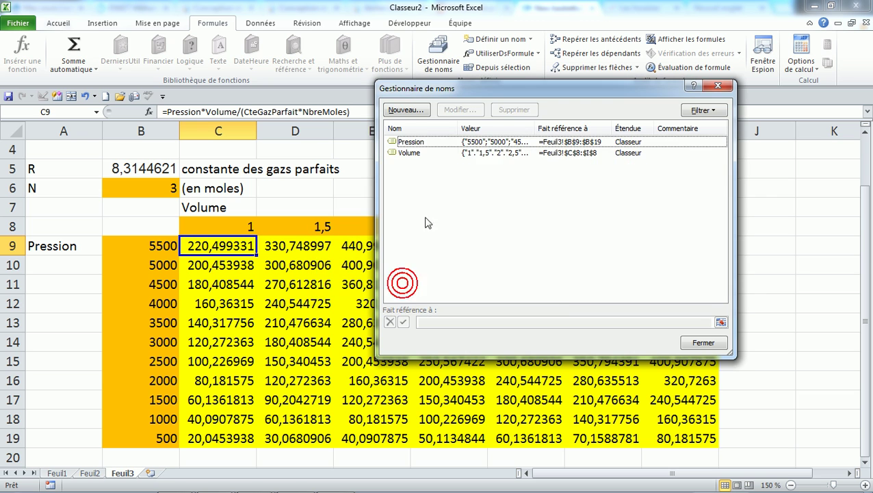
Step: Delete the Pression and Volume names and close Name Manager
click(425, 143)
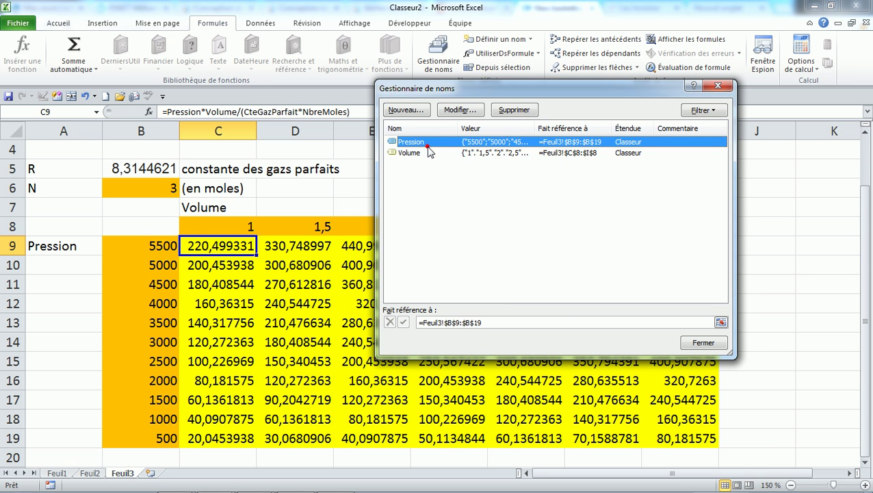
click(525, 111)
click(406, 283)
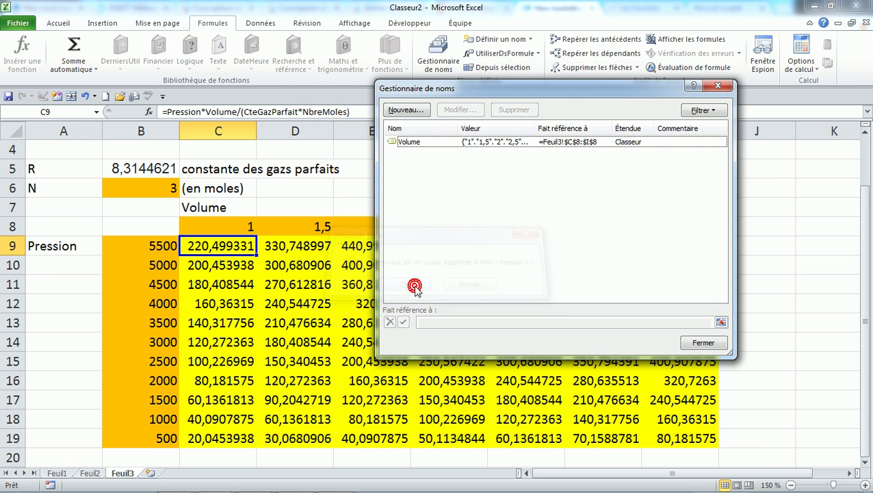
click(413, 142)
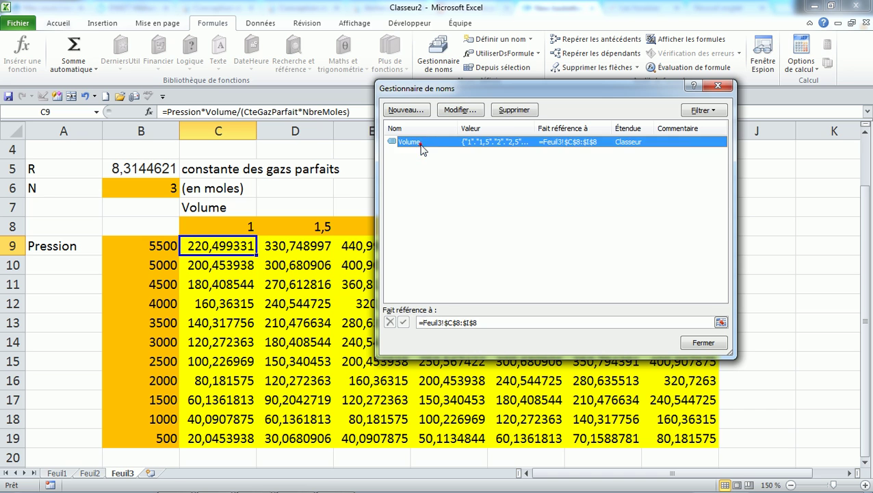
click(515, 112)
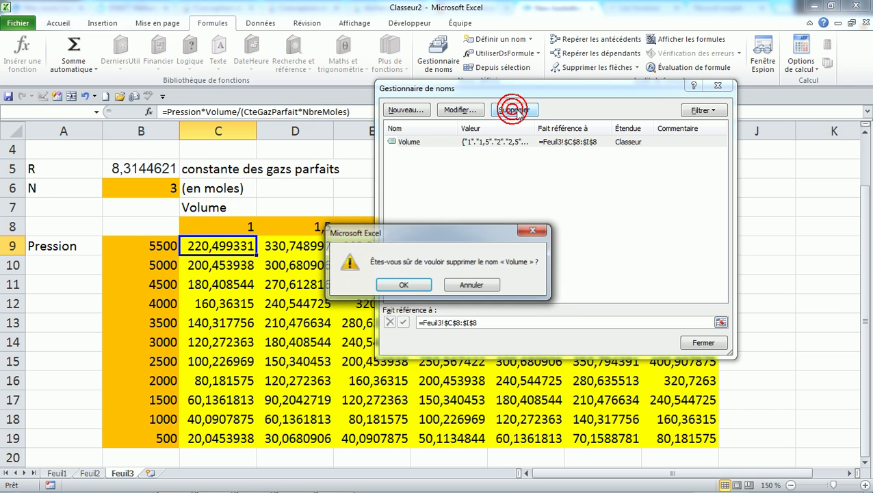
click(410, 284)
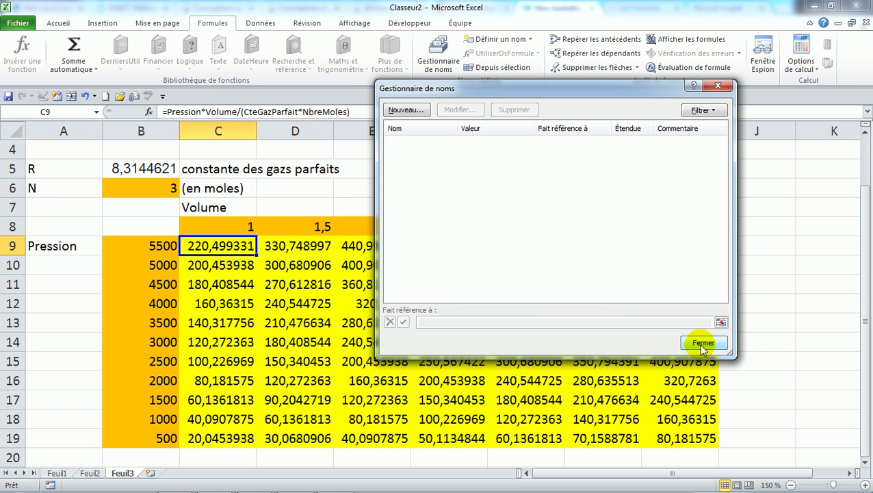
click(699, 342)
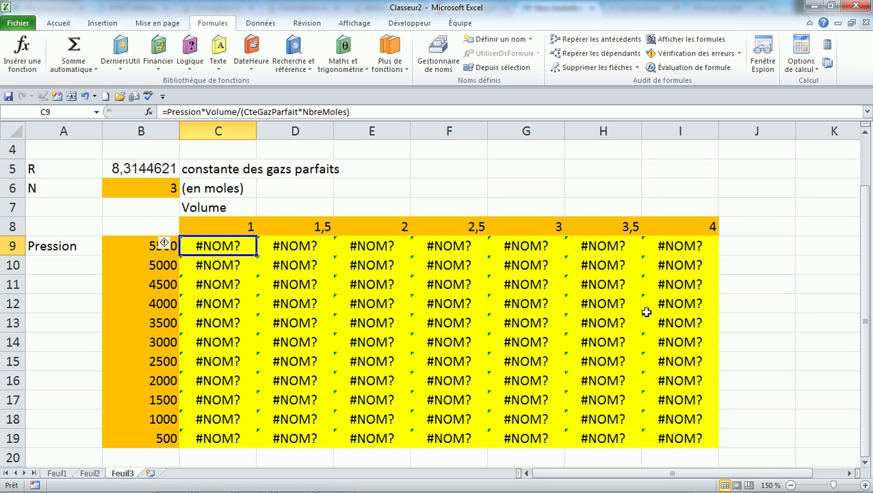
Step: Inspect the C9 formula without changing it, then select B5 and open Name Manager
click(209, 180)
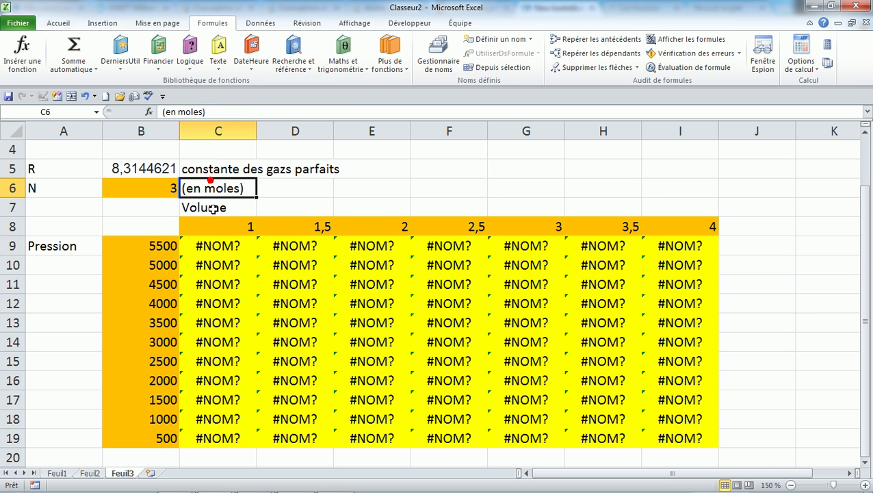
click(214, 247)
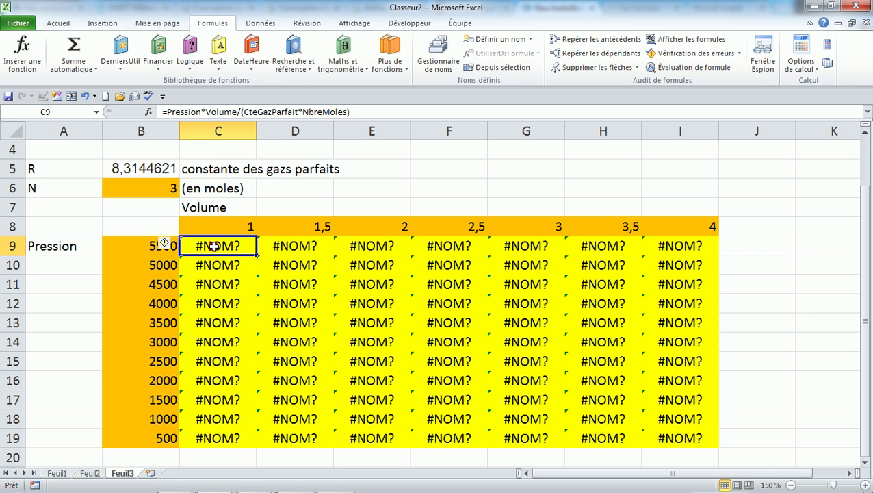
click(230, 112)
click(223, 244)
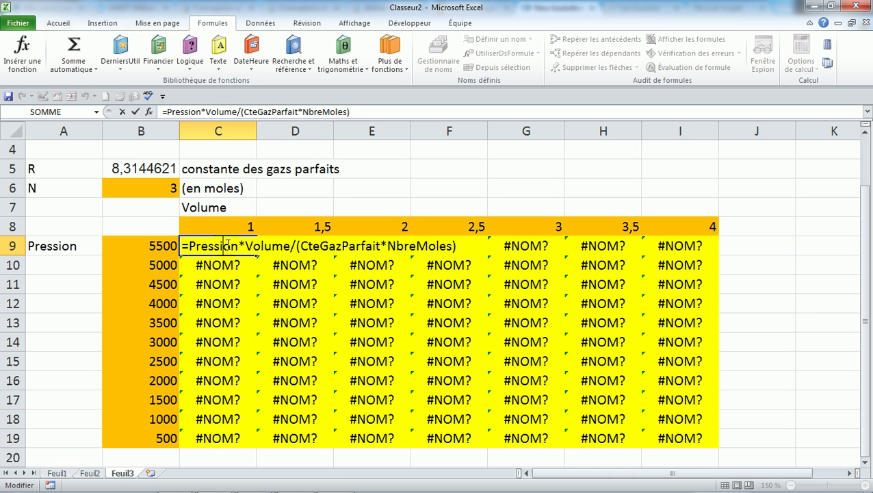
key(Escape)
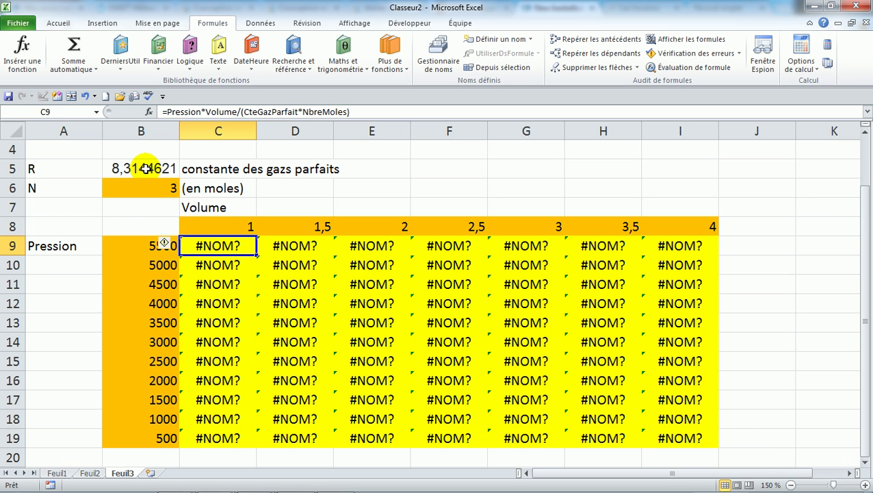
click(146, 168)
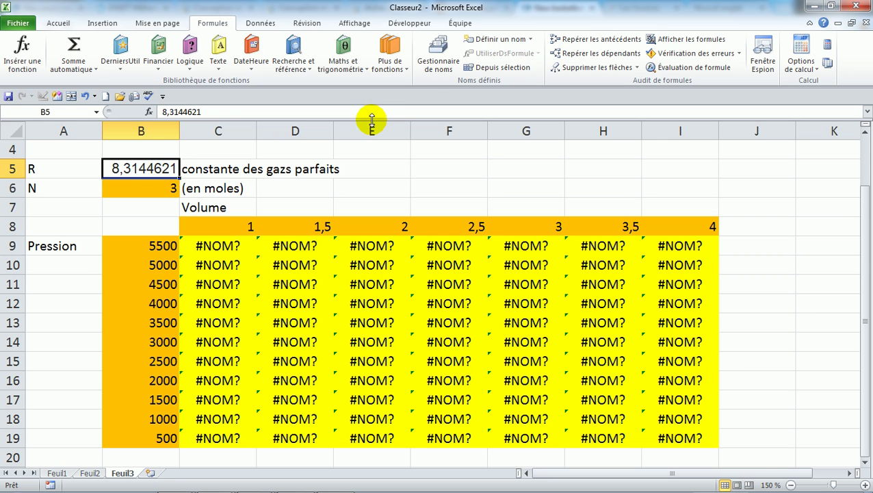
click(438, 52)
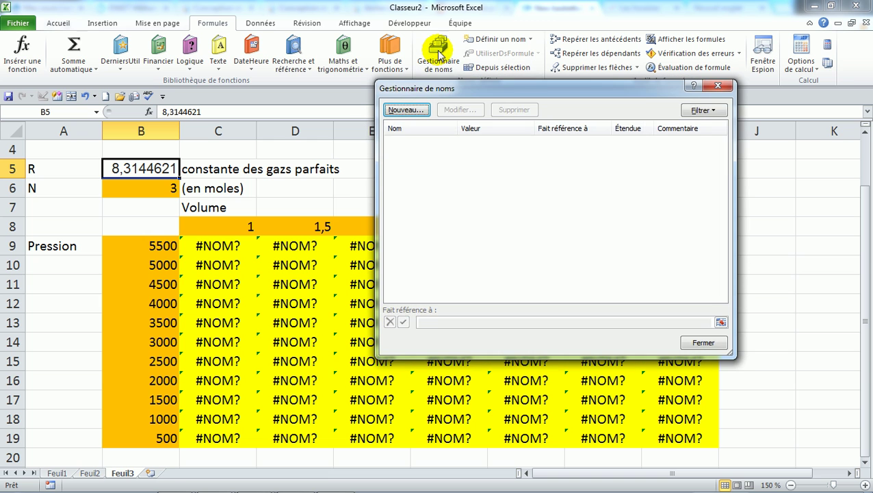
Step: Create a new name CteGazParfait for the gas constant in B5
click(405, 117)
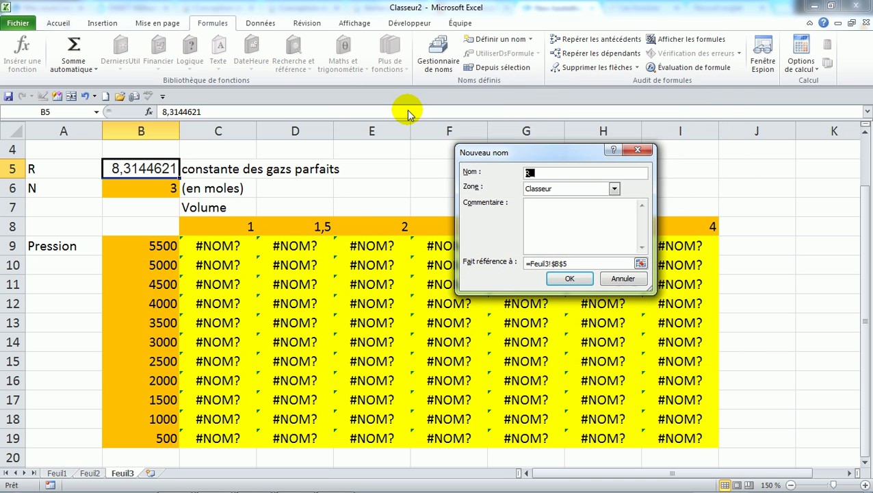
click(541, 174)
text(_)
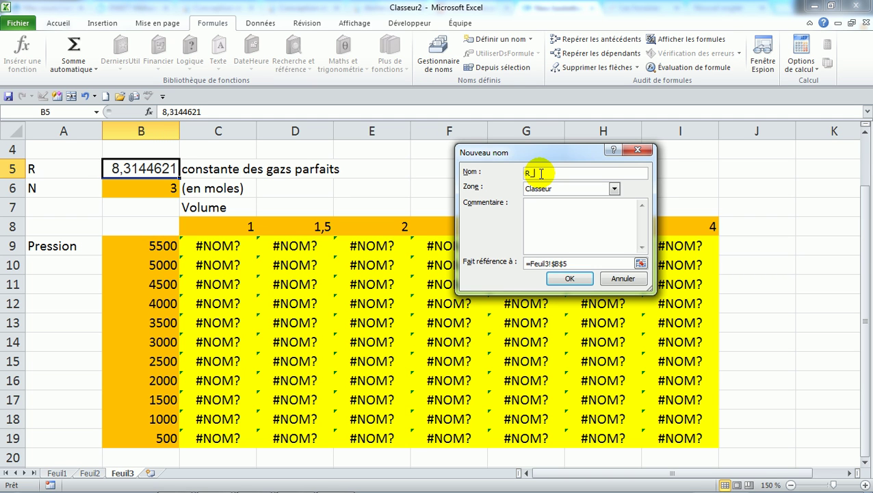
key(BackSpace)
key(BackSpace)
text(CteGazParfait)
key(Return)
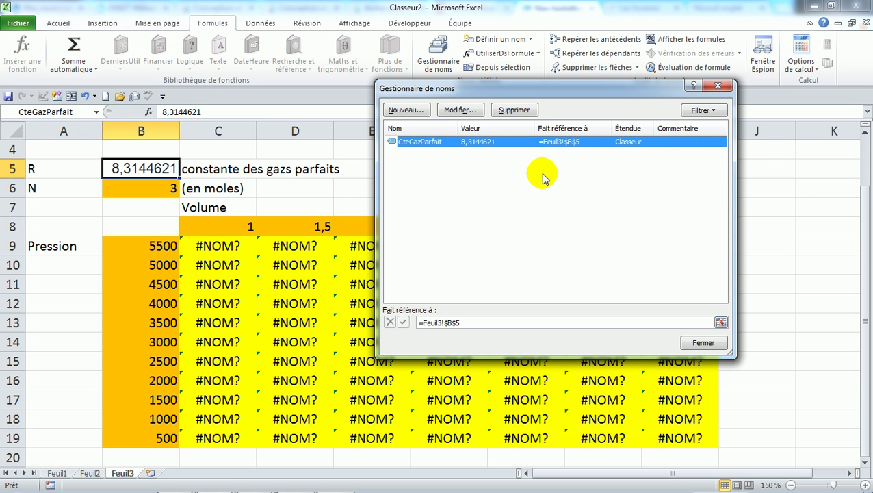
click(718, 86)
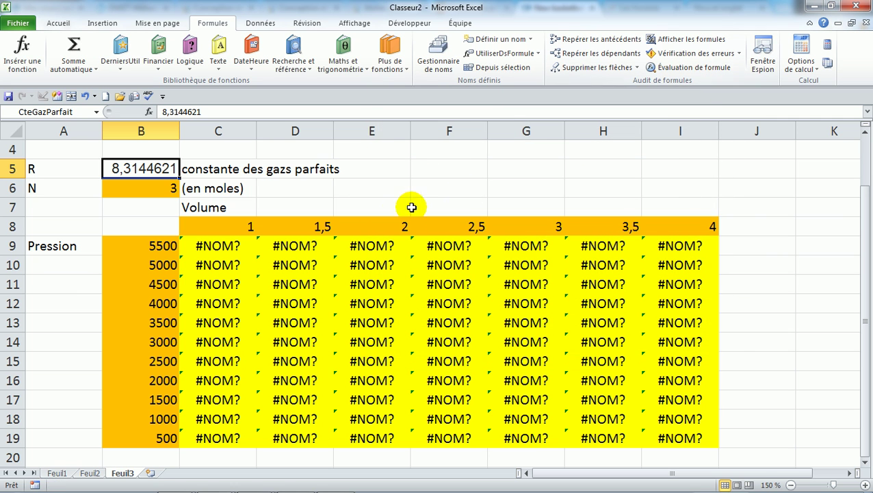
Step: Define the mole count 3 in cell B6 as the name NbreMole
click(161, 191)
click(161, 191)
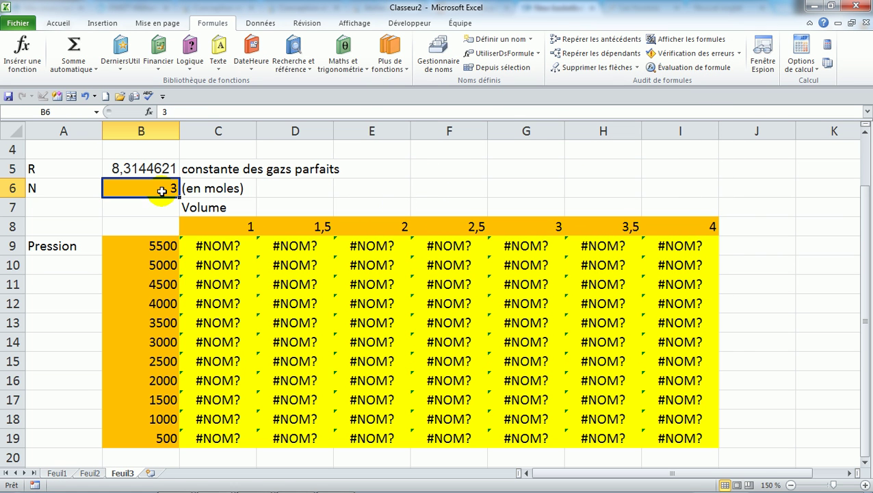
click(438, 63)
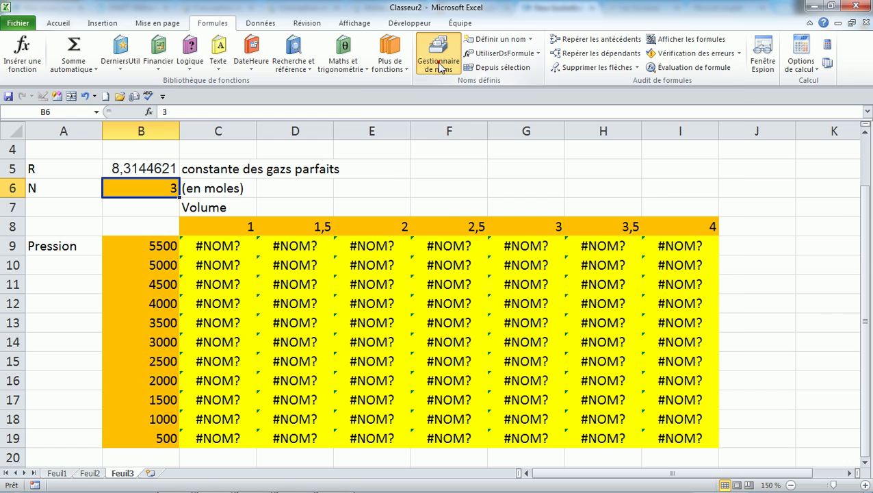
click(406, 110)
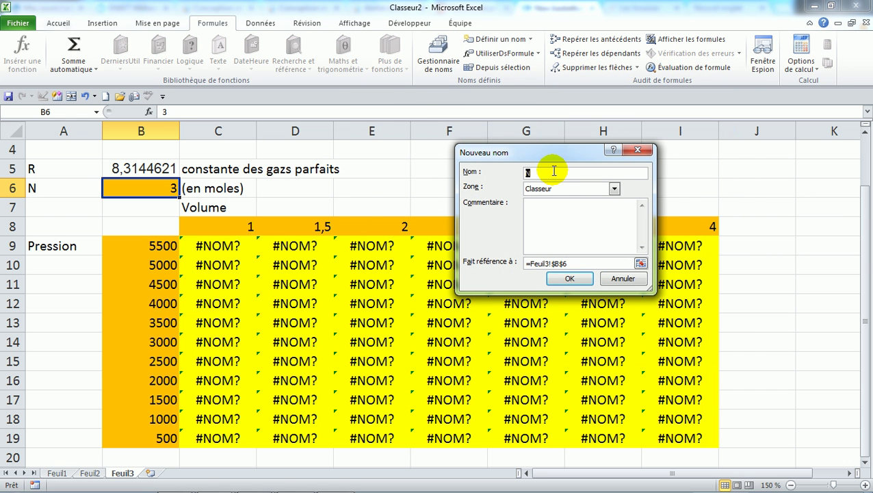
click(548, 173)
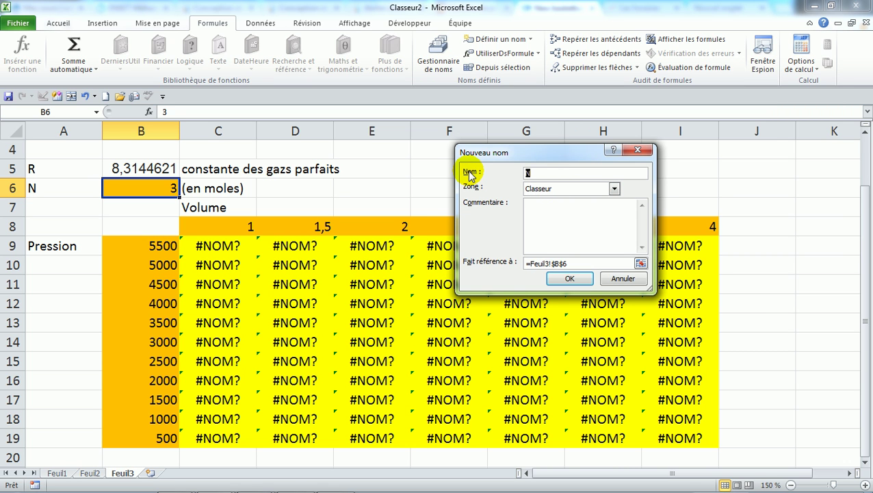
text(NbreMole)
key(Return)
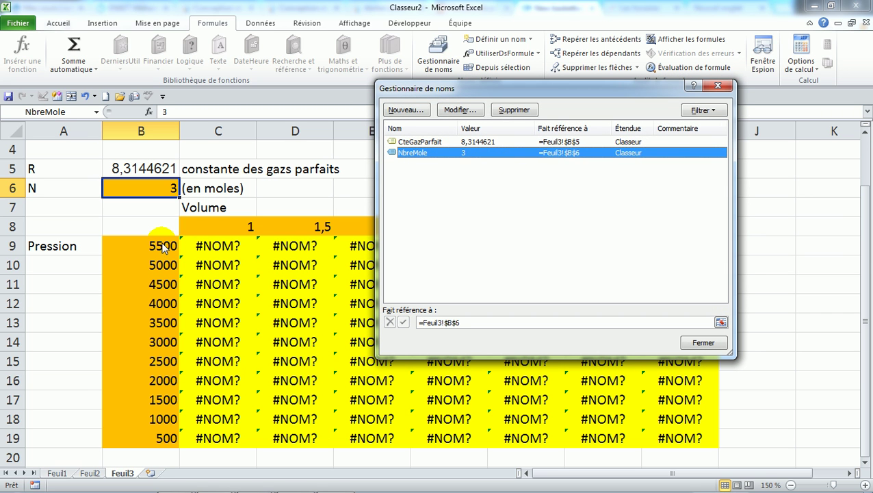
click(704, 342)
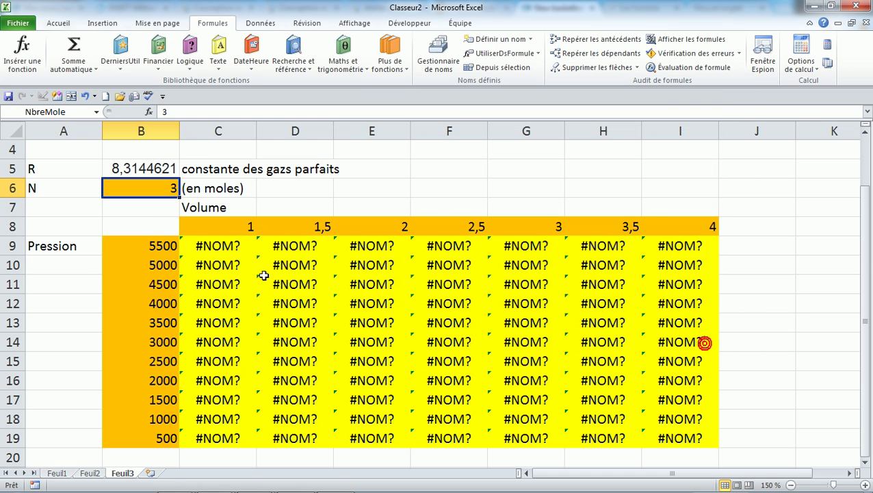
Step: Define the pressure range B9:B19 as the name Pression
mouse_move(157, 246)
mouse_down()
mouse_move(158, 449)
mouse_move(158, 442)
mouse_up()
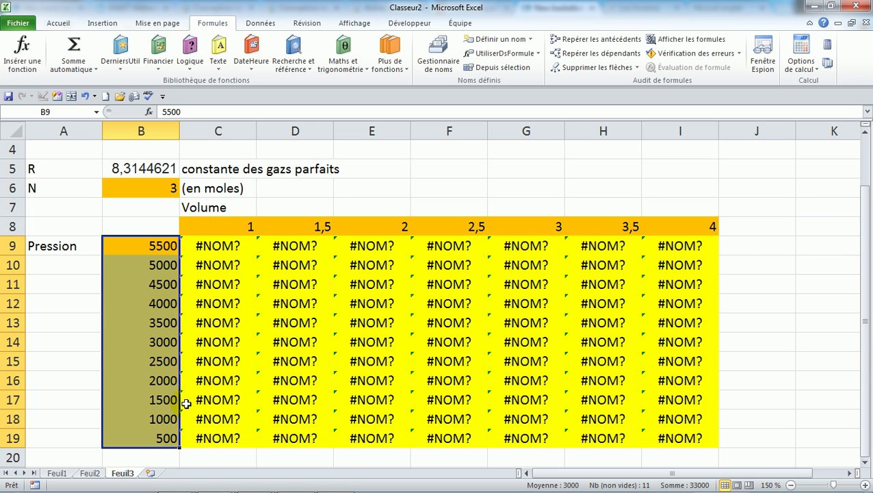
click(449, 47)
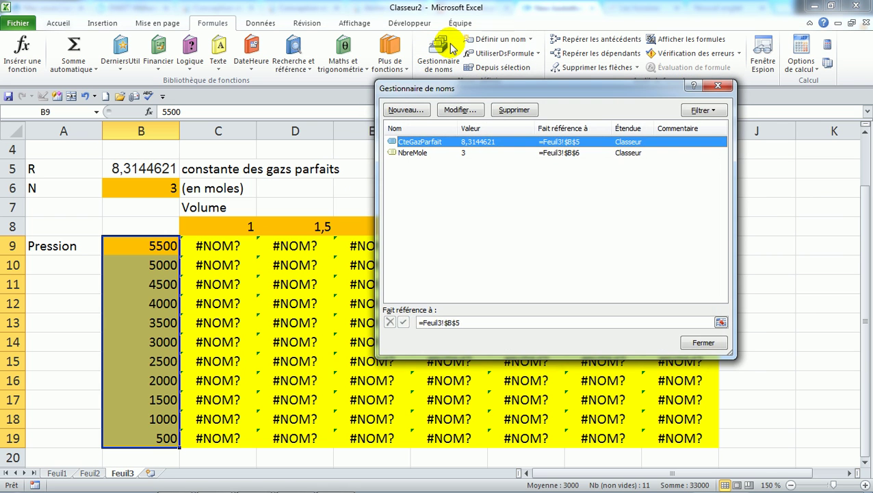
click(416, 112)
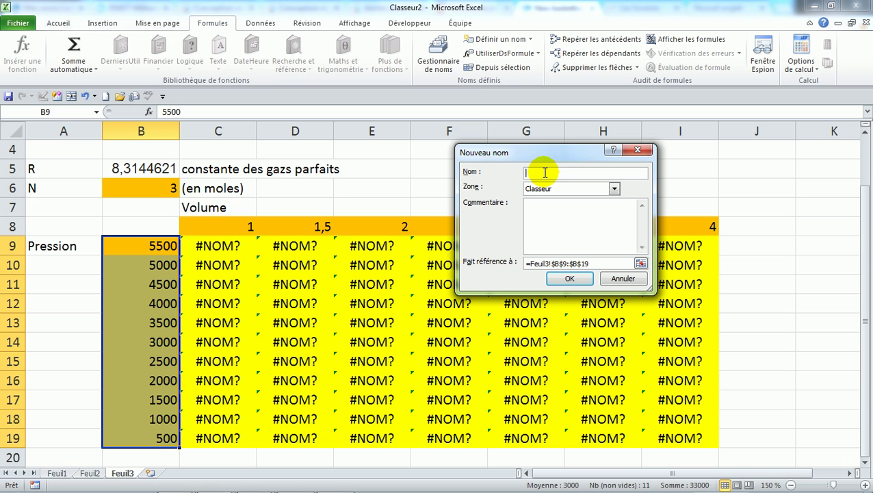
text(Pression)
key(Return)
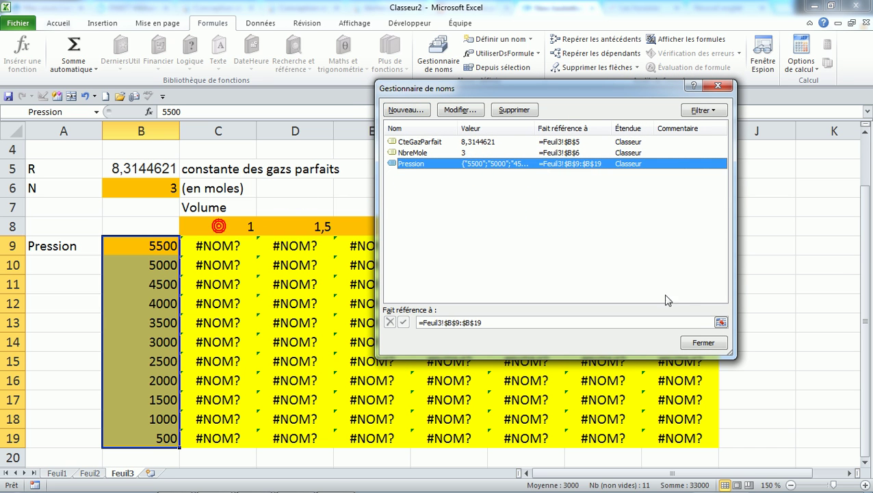
click(703, 344)
drag(241, 225, 659, 220)
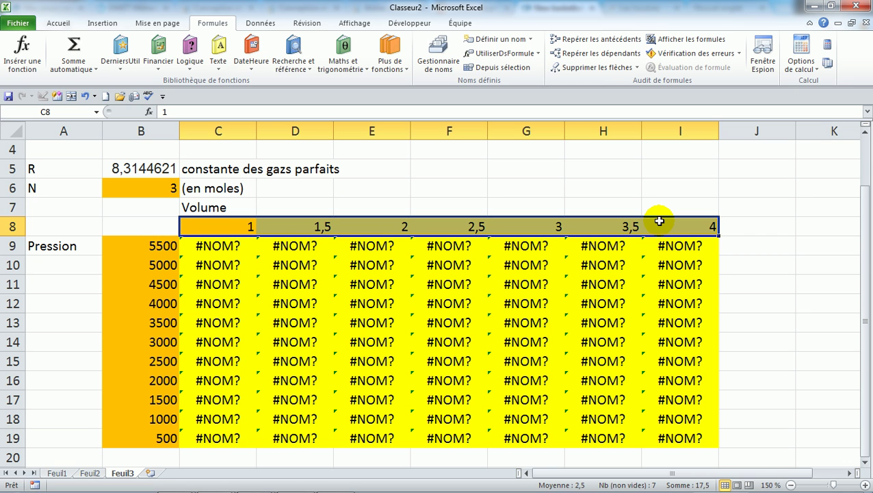
Step: Define the workbook name Volume for the volumes in Feuil3!$C$8:$I$8, then select C9
click(426, 73)
click(421, 110)
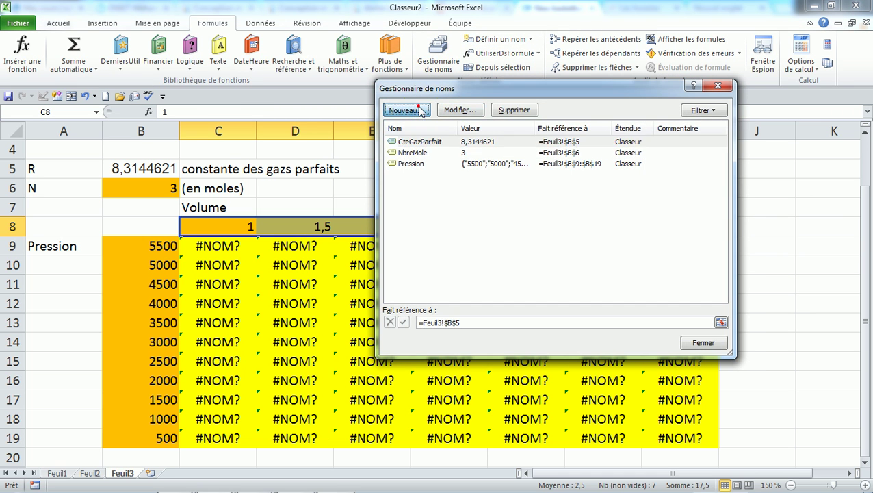
text(Volume)
key(Return)
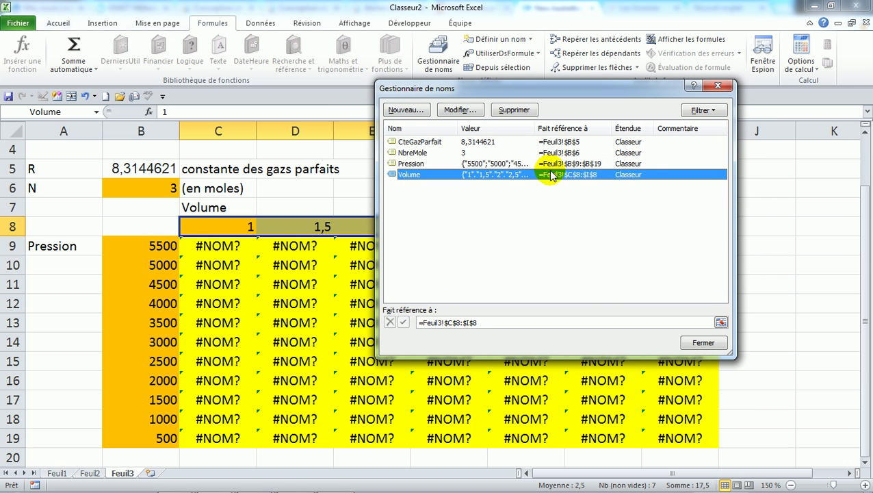
click(712, 344)
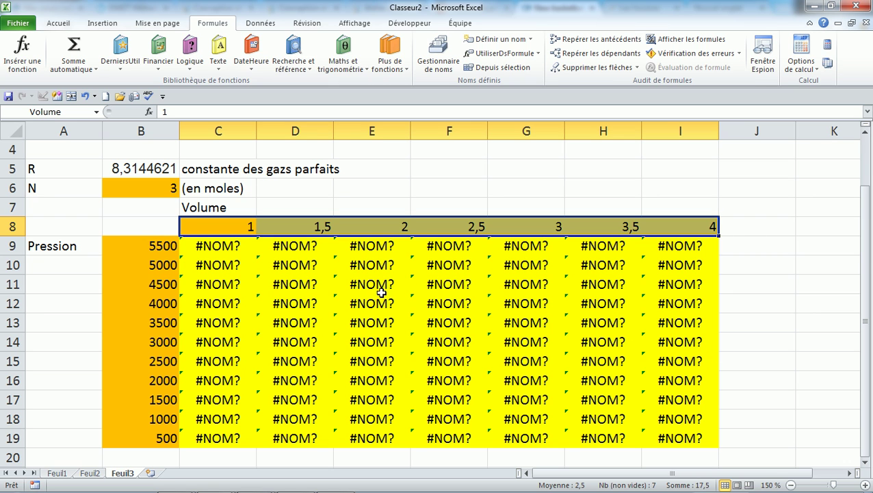
click(226, 252)
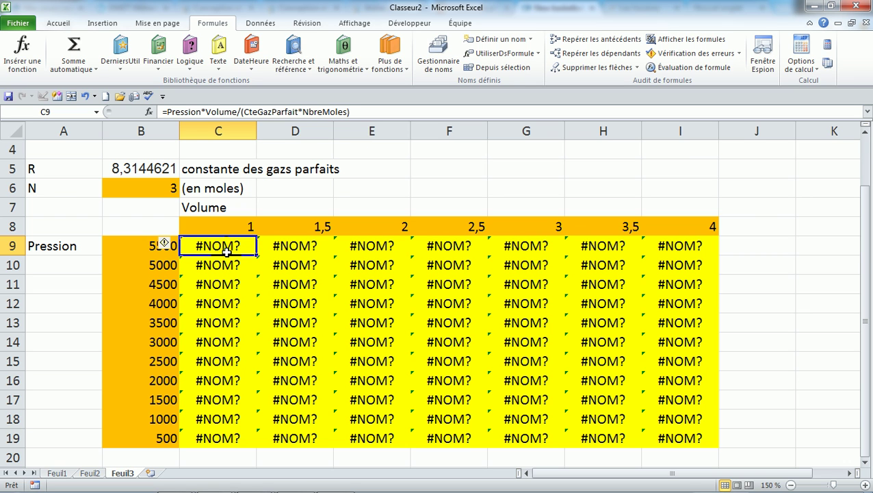
Step: Correct C9's formula so it references NbreMole
click(344, 112)
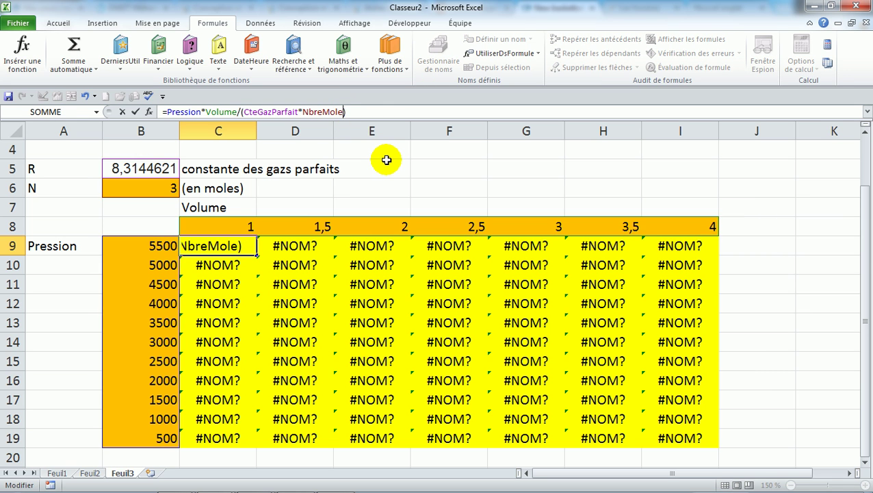
key(Return)
click(247, 245)
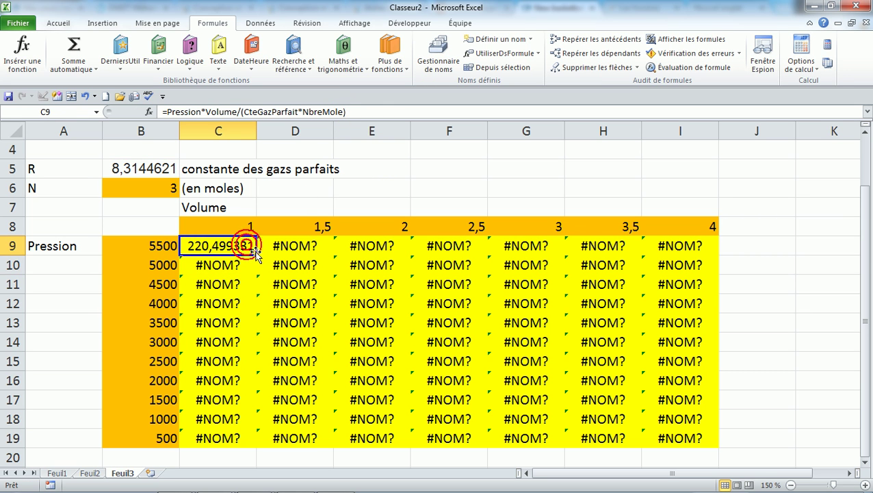
Step: Fill C9's formula across to I9 and down to row 19, filling C9:I19
drag(257, 255, 636, 248)
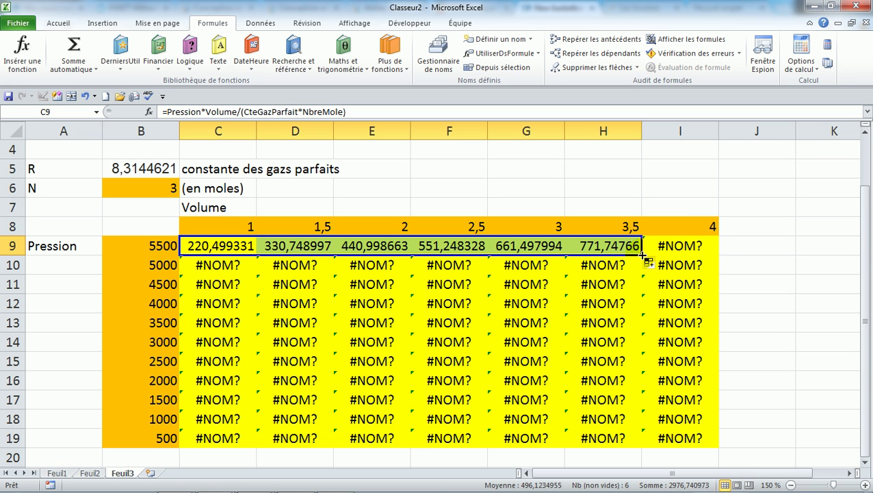
drag(643, 254, 720, 252)
double_click(719, 255)
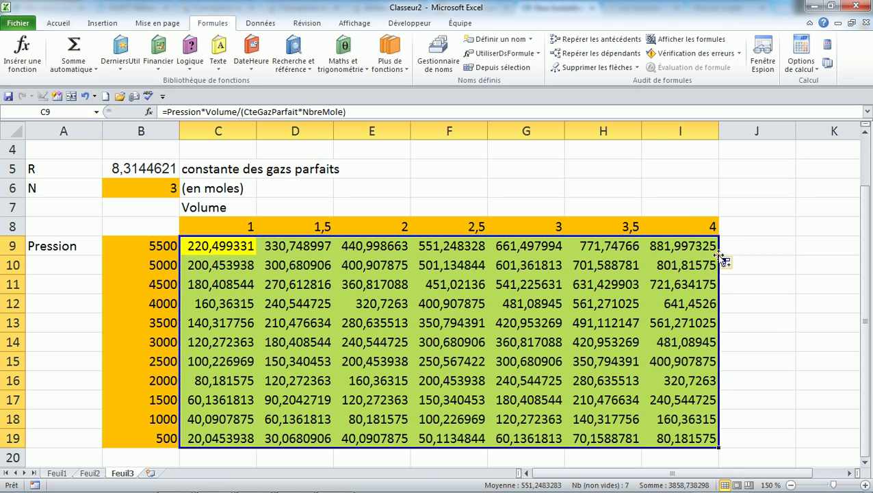
click(772, 340)
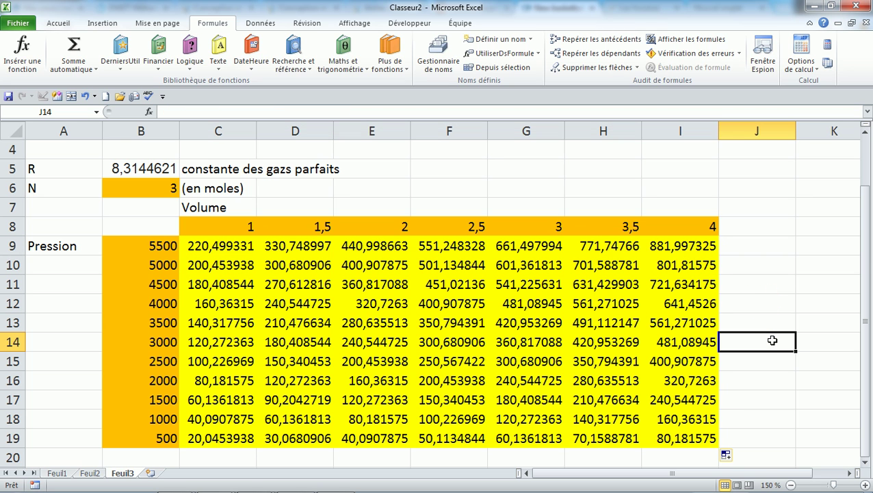